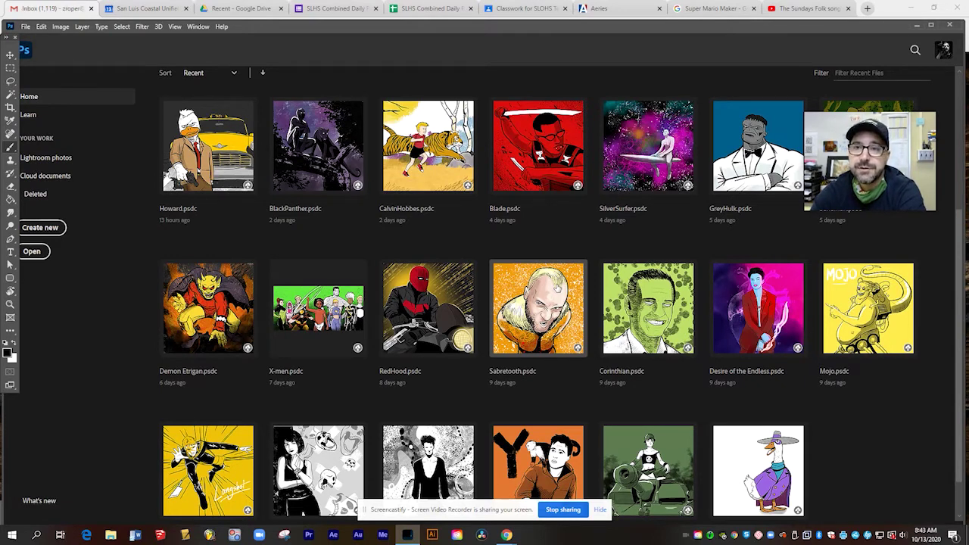
Create a blank document from the Letter print preset, 8.5 x 11 in at 300 ppi, and collapse the brush settings.
{"action": "left_click", "coordinate": [65, 231]}
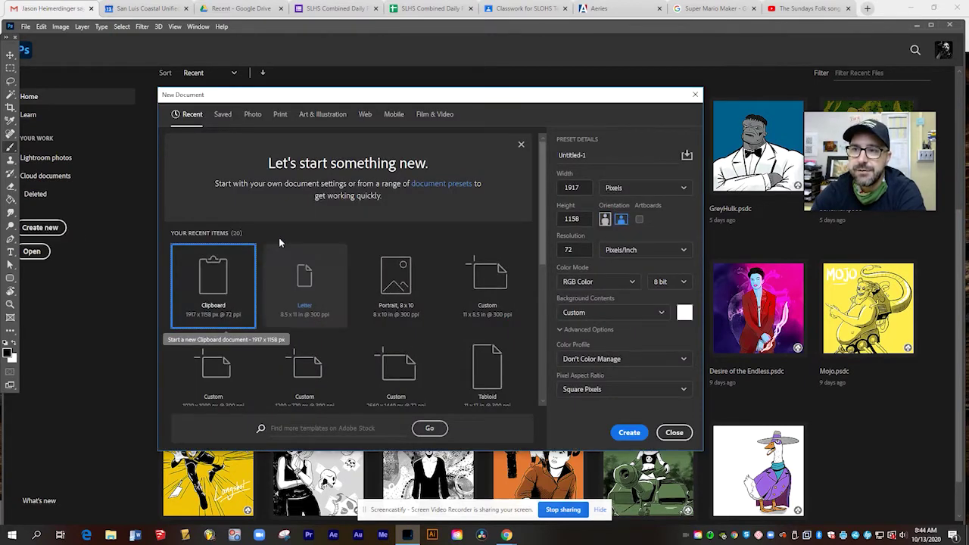
{"action": "left_click", "coordinate": [280, 115]}
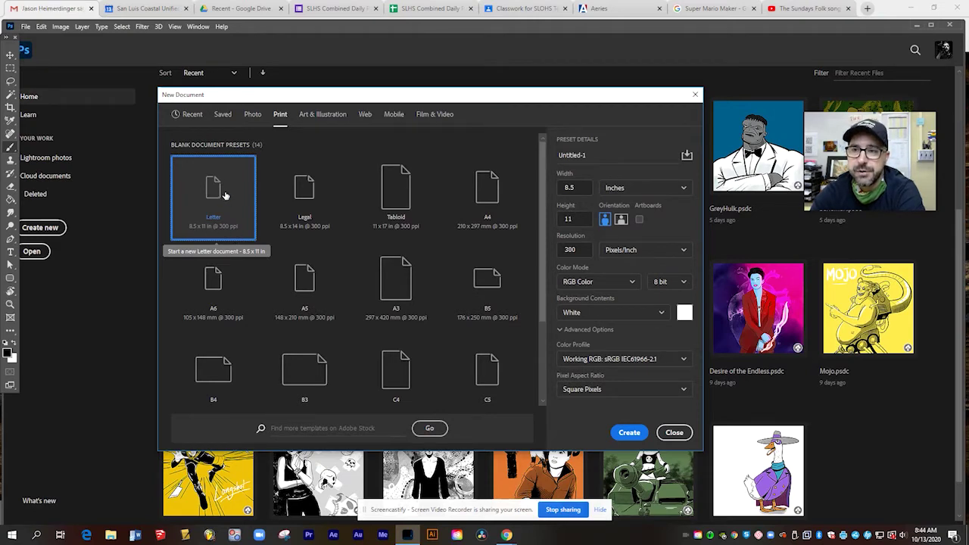
{"action": "left_click", "coordinate": [628, 433]}
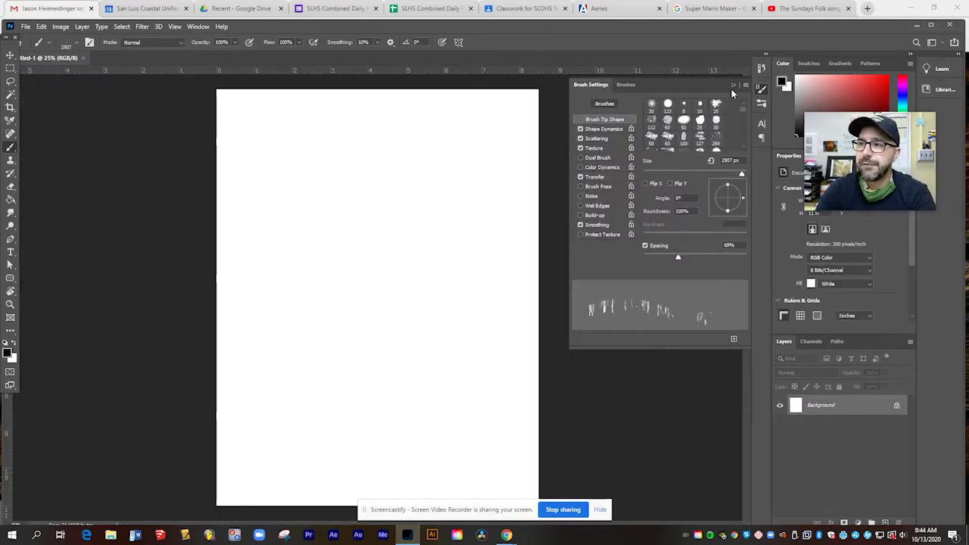
{"action": "key", "text": "F5"}
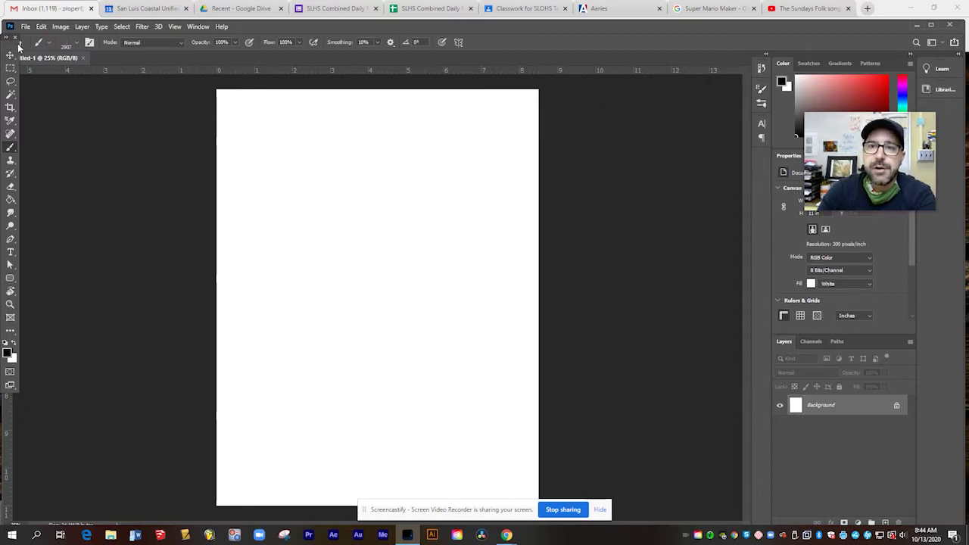
Move the floating toolbar beside the page's right edge and activate the Brush tool.
{"action": "left_click_drag", "start_coordinate": [11, 49], "coordinate": [574, 101]}
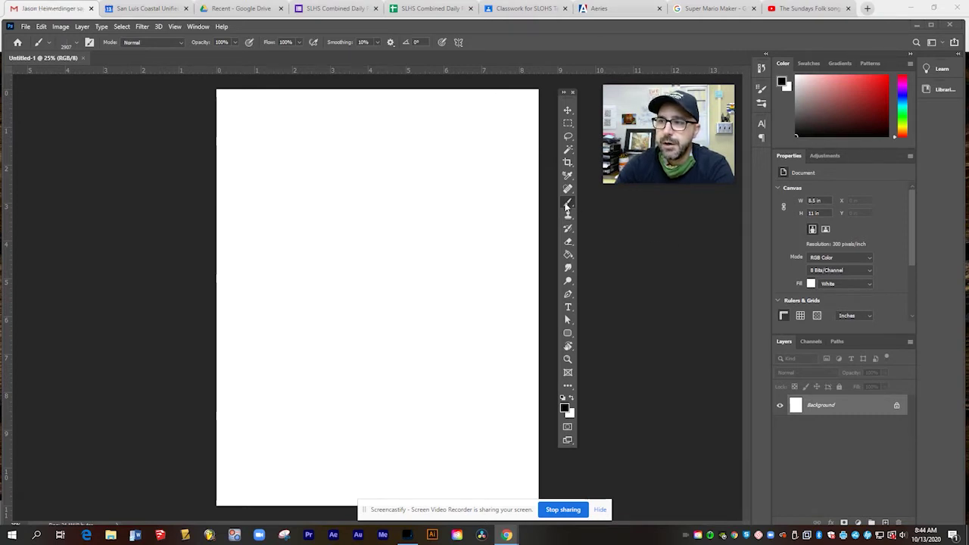
{"action": "left_click", "coordinate": [567, 206]}
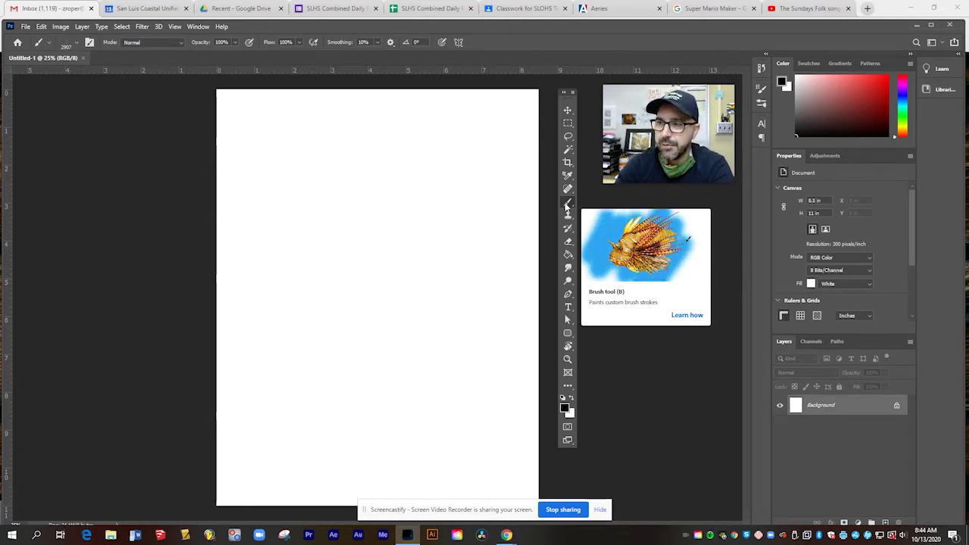
{"action": "left_click", "coordinate": [567, 205]}
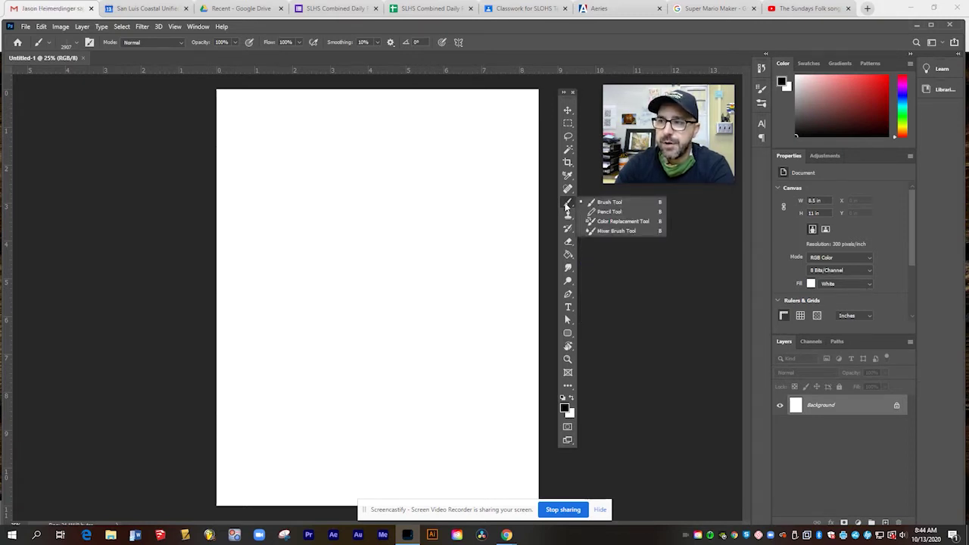
{"action": "left_click", "coordinate": [601, 204]}
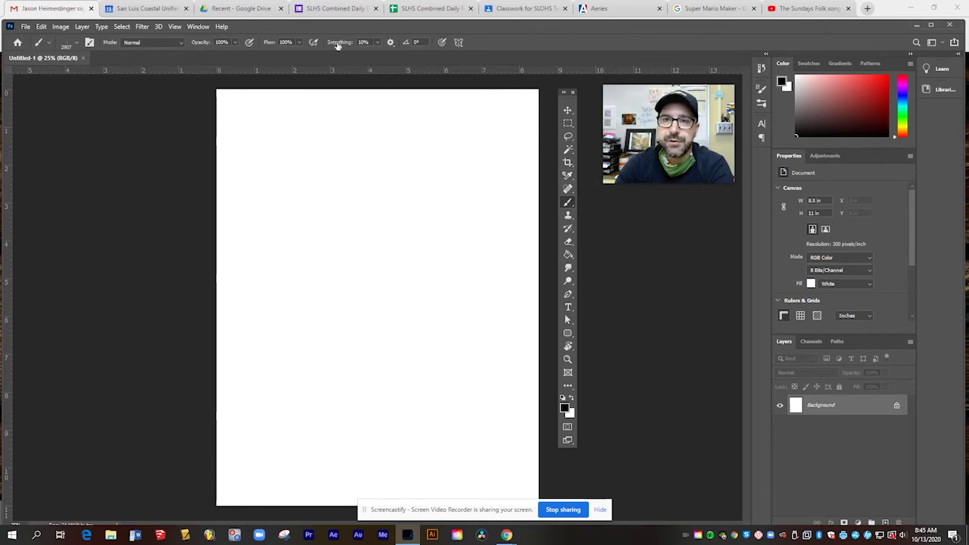
Choose the Hard Round brush from General Brushes and set its size to 77 px.
{"action": "left_click", "coordinate": [51, 45]}
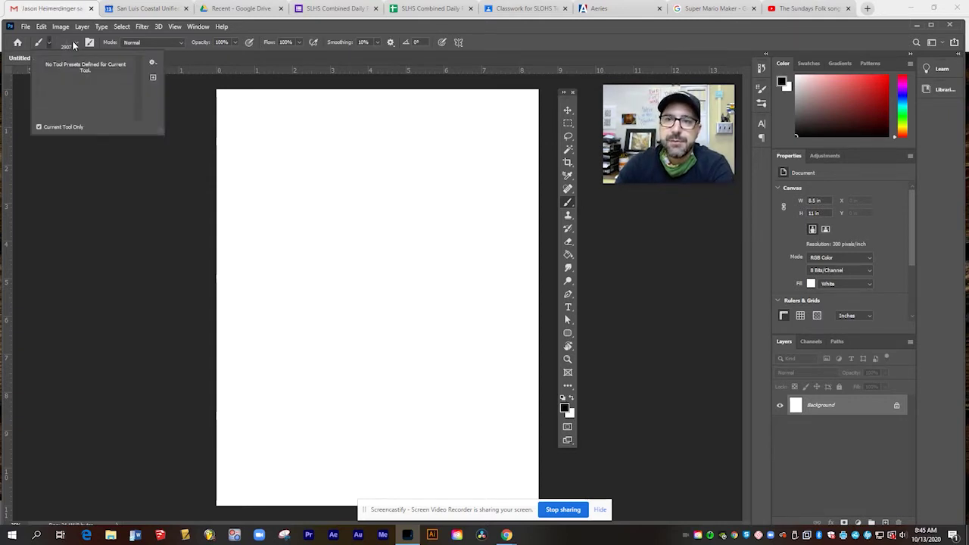
{"action": "left_click", "coordinate": [69, 44]}
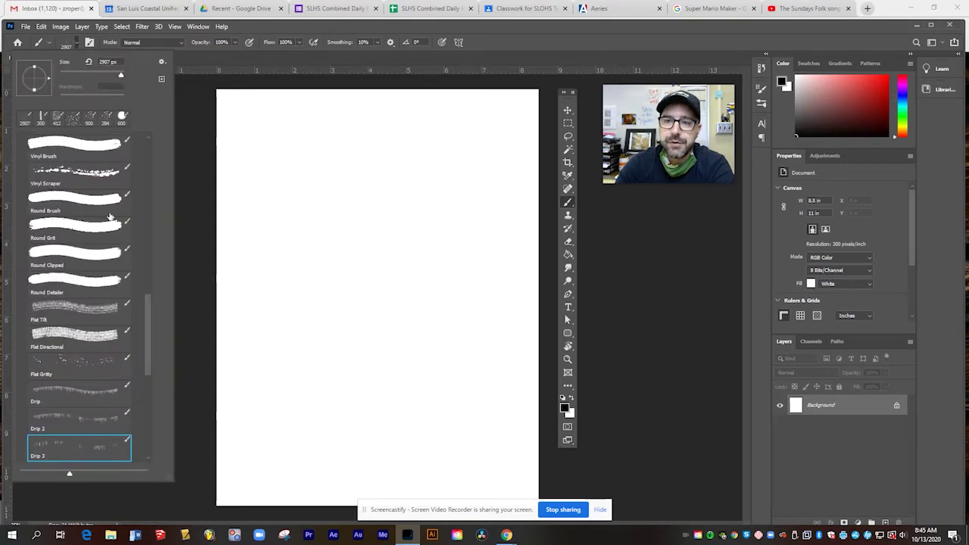
{"action": "mouse_move", "coordinate": [143, 319]}
{"action": "left_mouse_down"}
{"action": "mouse_move", "coordinate": [156, 225]}
{"action": "mouse_move", "coordinate": [140, 143]}
{"action": "left_mouse_up"}
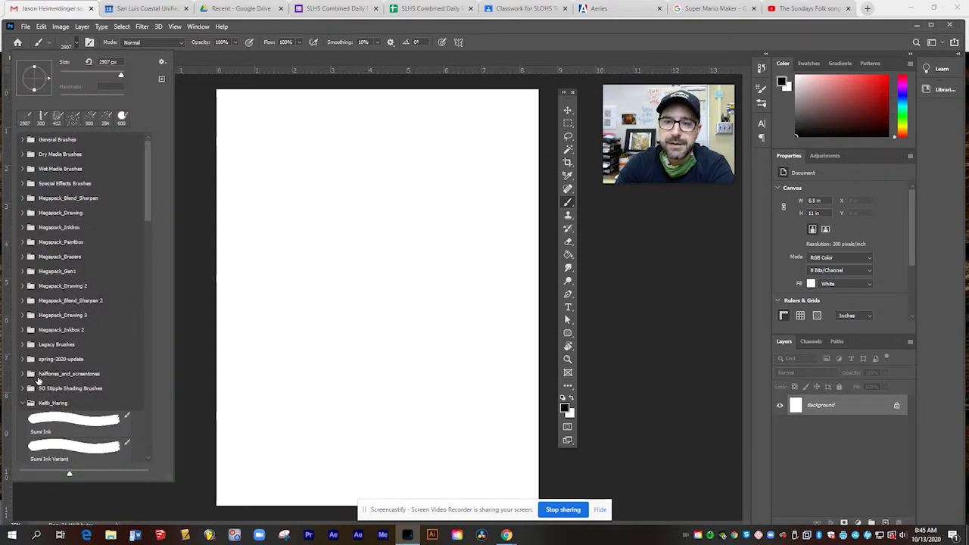
{"action": "left_click", "coordinate": [23, 403]}
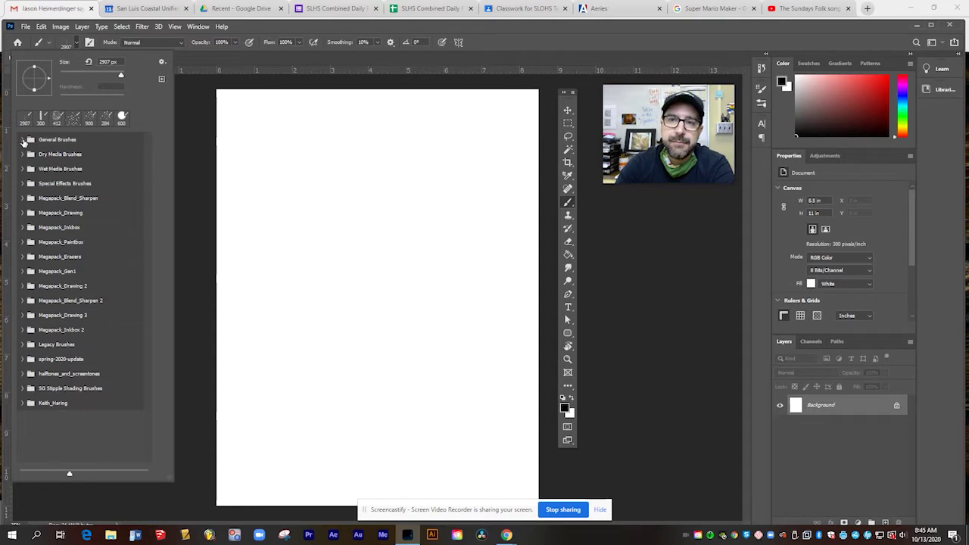
{"action": "left_click", "coordinate": [23, 140]}
{"action": "left_click", "coordinate": [77, 185]}
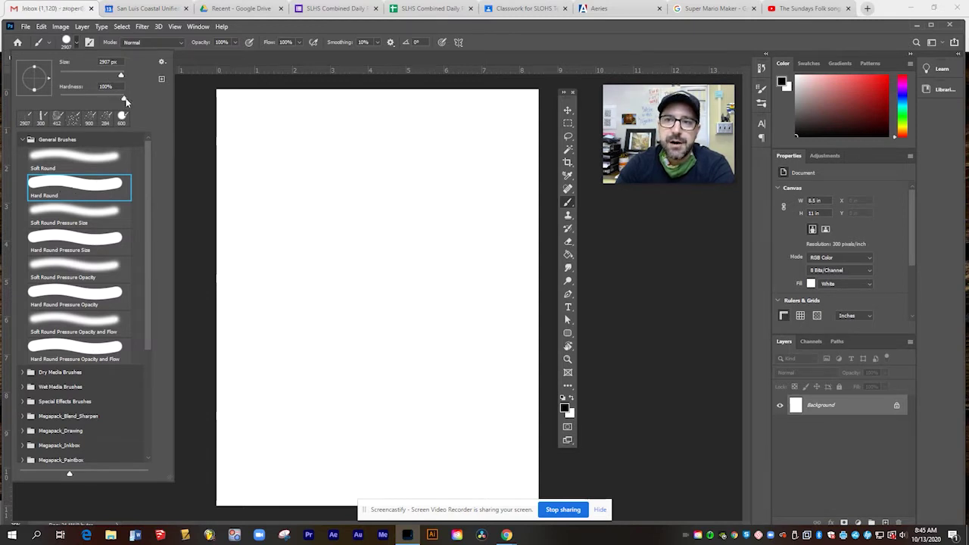
{"action": "left_click_drag", "start_coordinate": [121, 77], "coordinate": [87, 76]}
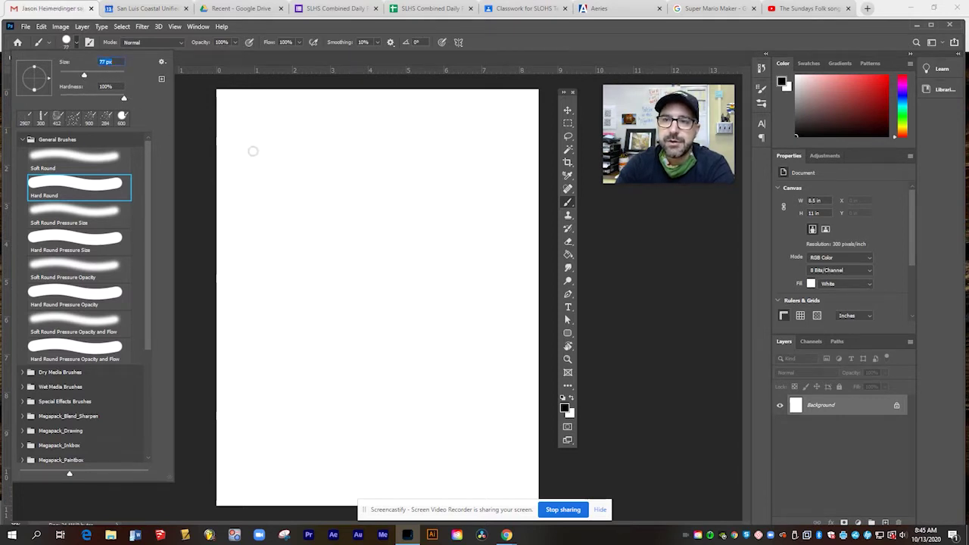
Paint two winding black test strokes down the page with the hard brush and undo both.
{"action": "mouse_move", "coordinate": [255, 140]}
{"action": "left_mouse_down"}
{"action": "mouse_move", "coordinate": [352, 133]}
{"action": "mouse_move", "coordinate": [405, 169]}
{"action": "mouse_move", "coordinate": [315, 175]}
{"action": "mouse_move", "coordinate": [259, 206]}
{"action": "mouse_move", "coordinate": [375, 251]}
{"action": "mouse_move", "coordinate": [466, 259]}
{"action": "mouse_move", "coordinate": [414, 305]}
{"action": "mouse_move", "coordinate": [311, 303]}
{"action": "mouse_move", "coordinate": [344, 367]}
{"action": "mouse_move", "coordinate": [412, 372]}
{"action": "left_mouse_up"}
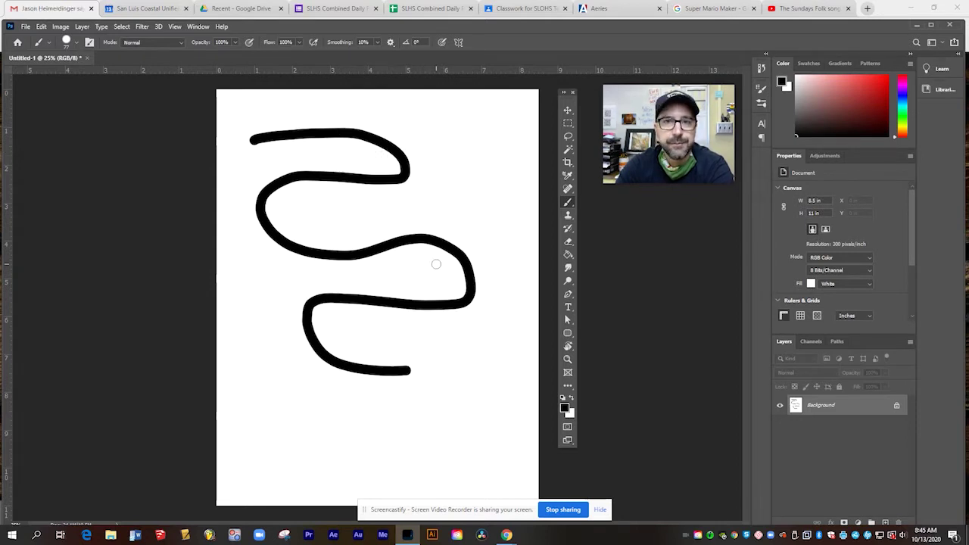
{"action": "mouse_move", "coordinate": [437, 138]}
{"action": "left_mouse_down"}
{"action": "mouse_move", "coordinate": [492, 187]}
{"action": "mouse_move", "coordinate": [428, 252]}
{"action": "mouse_move", "coordinate": [452, 397]}
{"action": "left_mouse_up"}
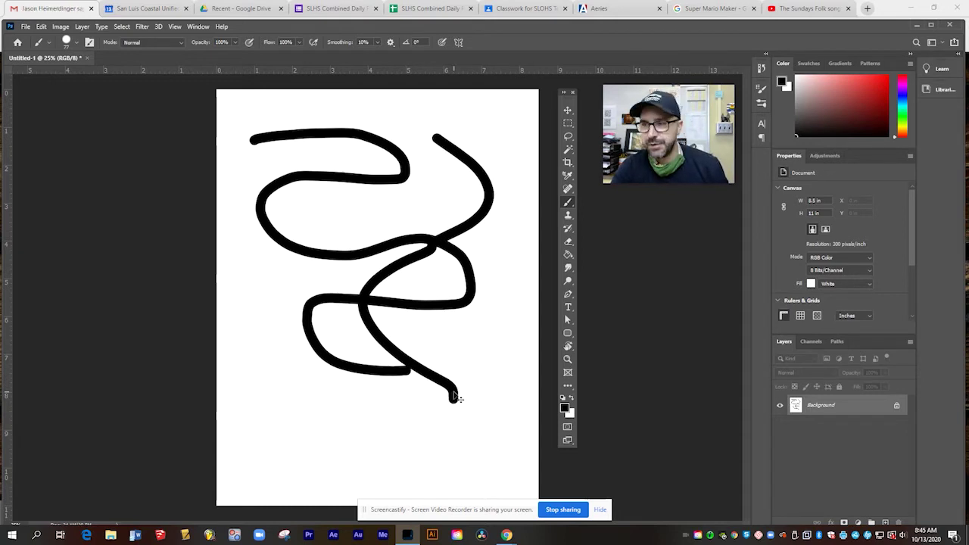
{"action": "key", "text": "ctrl+z"}
{"action": "key", "text": "ctrl+z"}
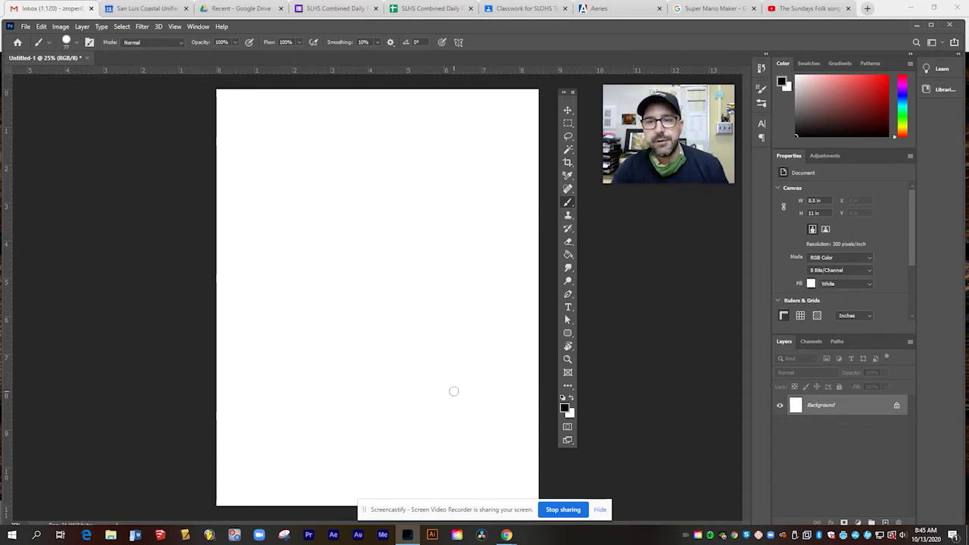
Switch to the Soft Round brush at 146 px, test it with a winding stroke, and undo the stroke.
{"action": "left_click", "coordinate": [76, 43]}
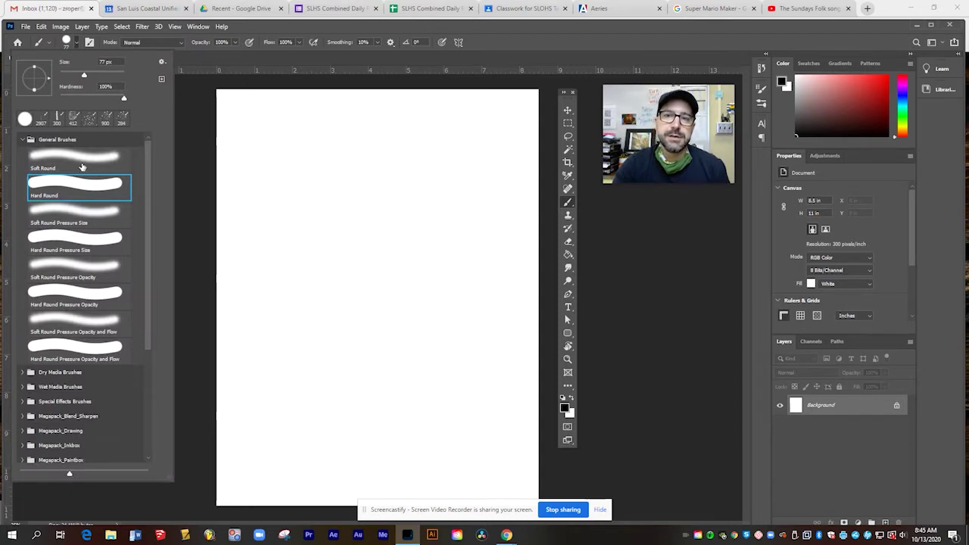
{"action": "left_click", "coordinate": [81, 163]}
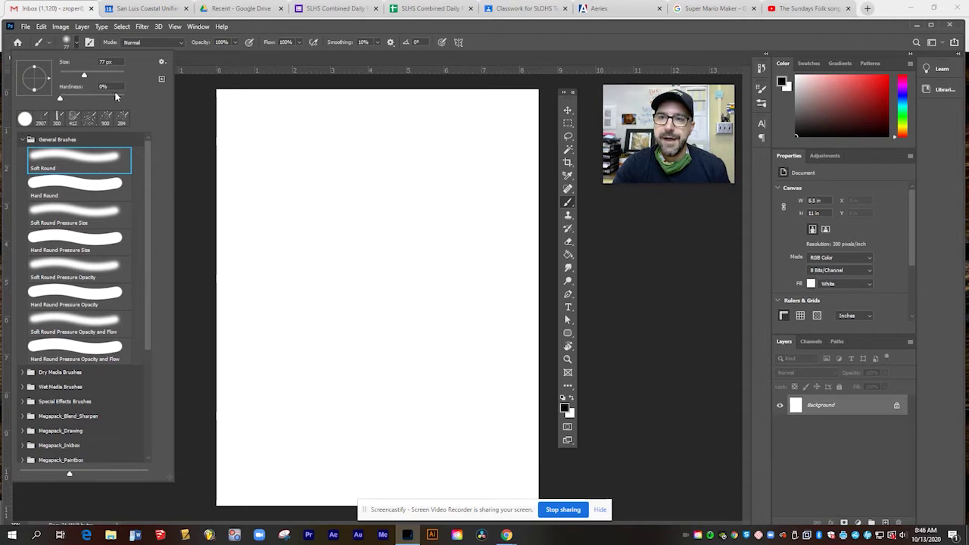
{"action": "mouse_move", "coordinate": [250, 130]}
{"action": "left_mouse_down"}
{"action": "mouse_move", "coordinate": [295, 125]}
{"action": "mouse_move", "coordinate": [421, 156]}
{"action": "mouse_move", "coordinate": [407, 195]}
{"action": "mouse_move", "coordinate": [257, 228]}
{"action": "mouse_move", "coordinate": [441, 257]}
{"action": "mouse_move", "coordinate": [382, 339]}
{"action": "left_mouse_up"}
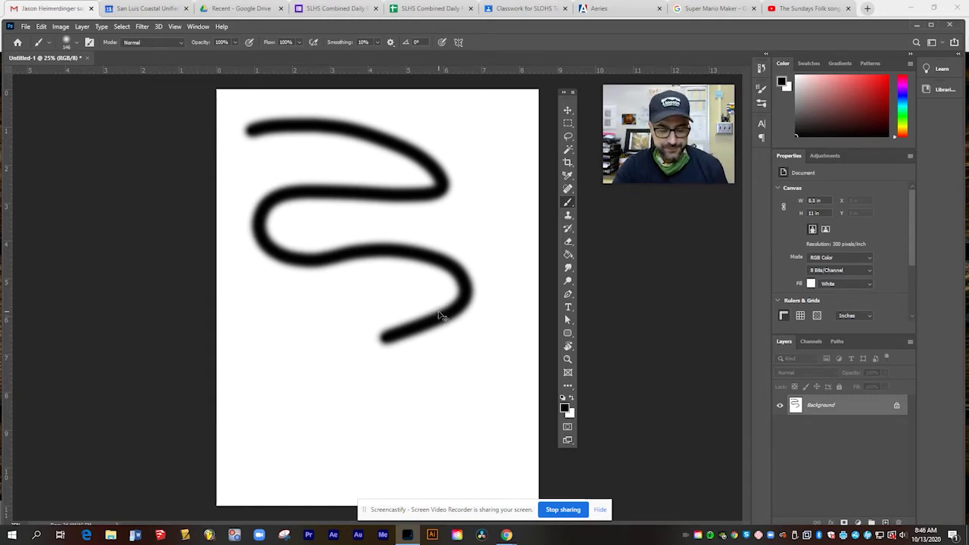
{"action": "key", "text": "ctrl+z"}
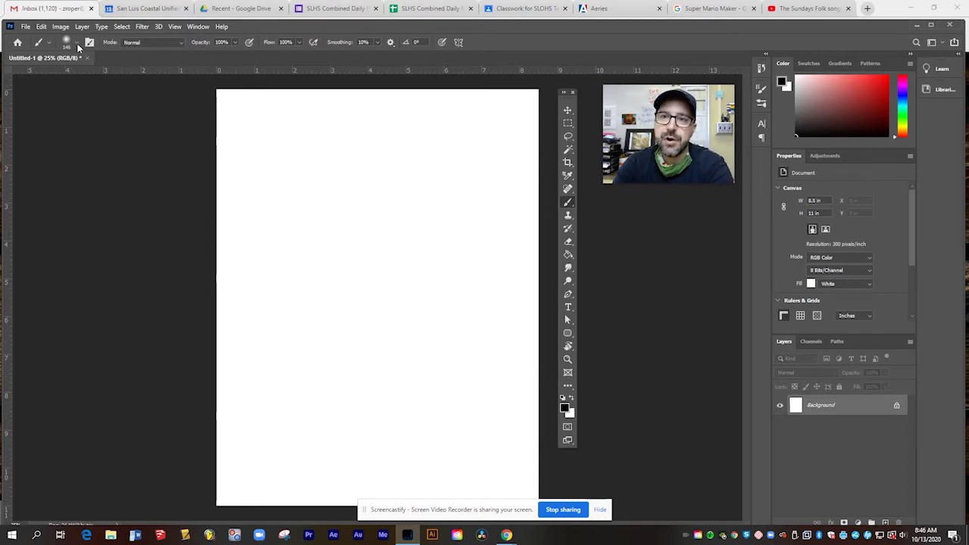
Reshape the brush tip into a narrow ellipse angled at 53° and paint a soft zigzag test stroke.
{"action": "left_click", "coordinate": [76, 42]}
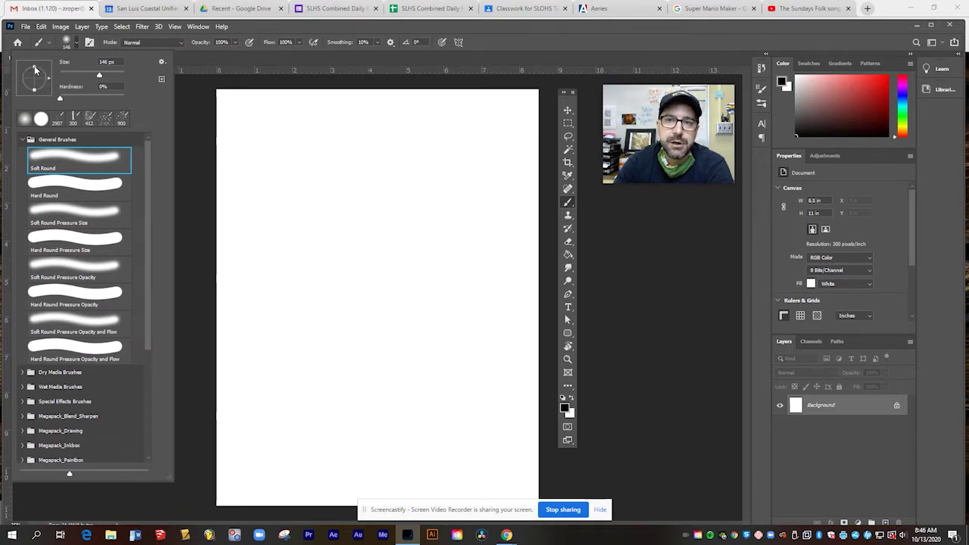
{"action": "mouse_move", "coordinate": [34, 70]}
{"action": "left_mouse_down"}
{"action": "mouse_move", "coordinate": [48, 81]}
{"action": "mouse_move", "coordinate": [44, 70]}
{"action": "left_mouse_up"}
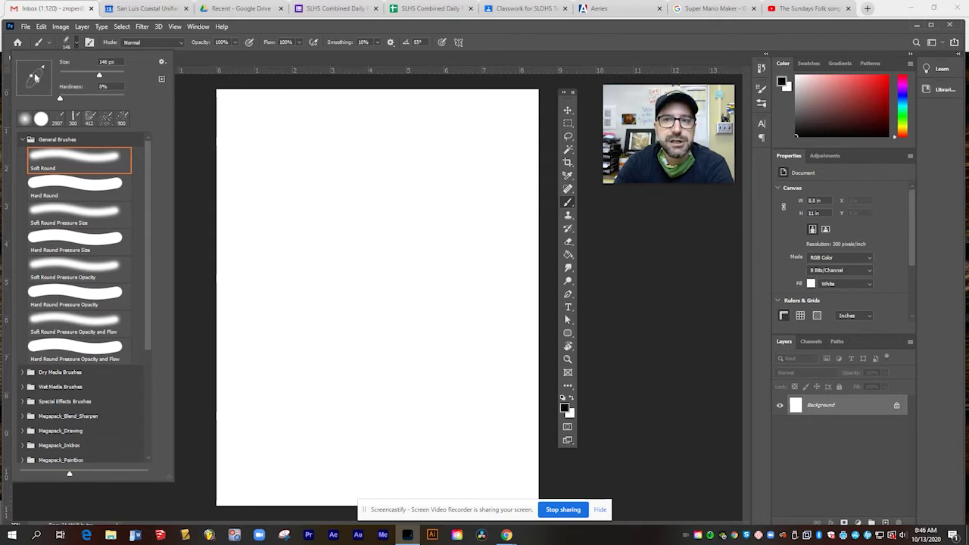
{"action": "mouse_move", "coordinate": [247, 123]}
{"action": "left_mouse_down"}
{"action": "mouse_move", "coordinate": [358, 132]}
{"action": "mouse_move", "coordinate": [376, 155]}
{"action": "mouse_move", "coordinate": [244, 187]}
{"action": "mouse_move", "coordinate": [486, 208]}
{"action": "mouse_move", "coordinate": [270, 240]}
{"action": "mouse_move", "coordinate": [404, 273]}
{"action": "mouse_move", "coordinate": [431, 356]}
{"action": "mouse_move", "coordinate": [462, 381]}
{"action": "left_mouse_up"}
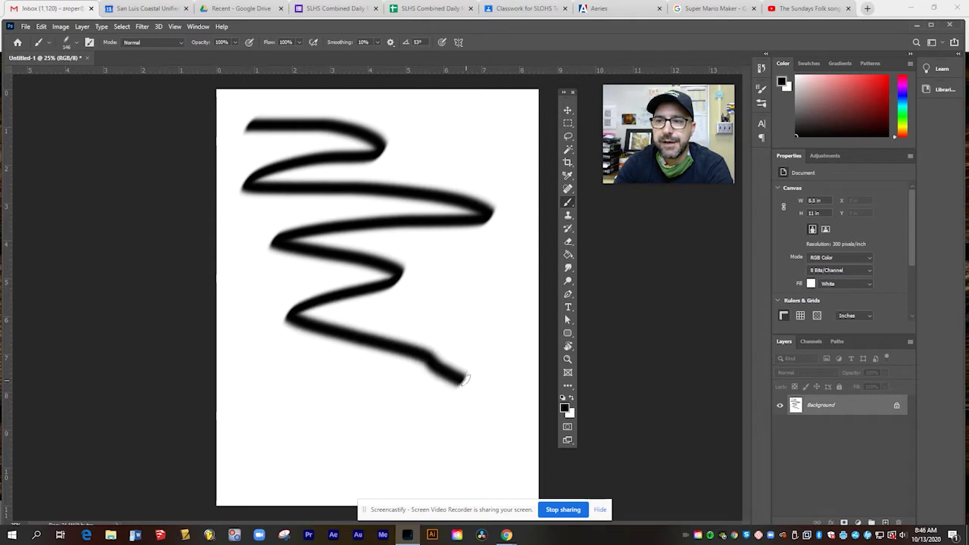
Raise the brush hardness to its maximum, test it with a zigzag on the lower page, and undo both zigzag strokes.
{"action": "left_click", "coordinate": [76, 44]}
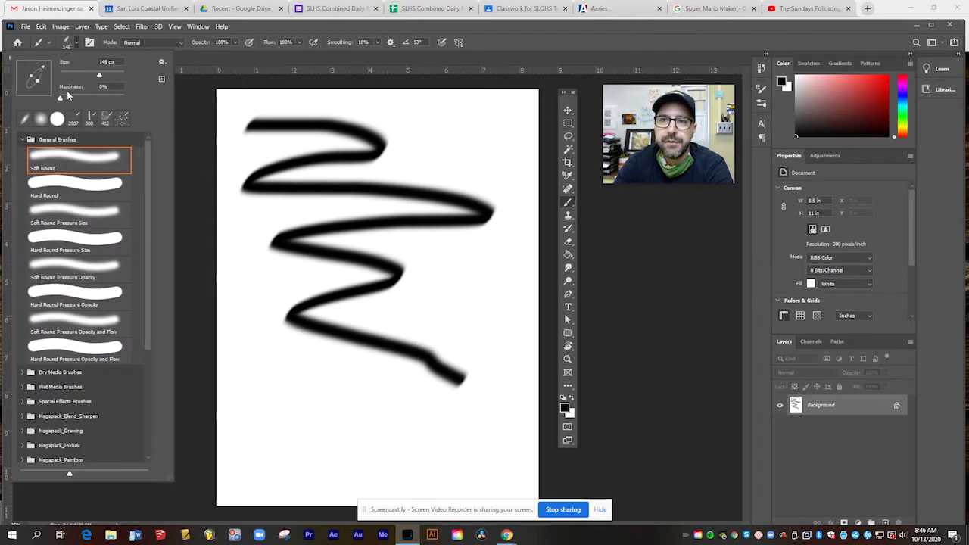
{"action": "left_click_drag", "start_coordinate": [61, 100], "coordinate": [159, 96]}
{"action": "mouse_move", "coordinate": [274, 333]}
{"action": "left_mouse_down"}
{"action": "mouse_move", "coordinate": [422, 408]}
{"action": "mouse_move", "coordinate": [270, 399]}
{"action": "mouse_move", "coordinate": [477, 461]}
{"action": "mouse_move", "coordinate": [227, 460]}
{"action": "mouse_move", "coordinate": [424, 495]}
{"action": "left_mouse_up"}
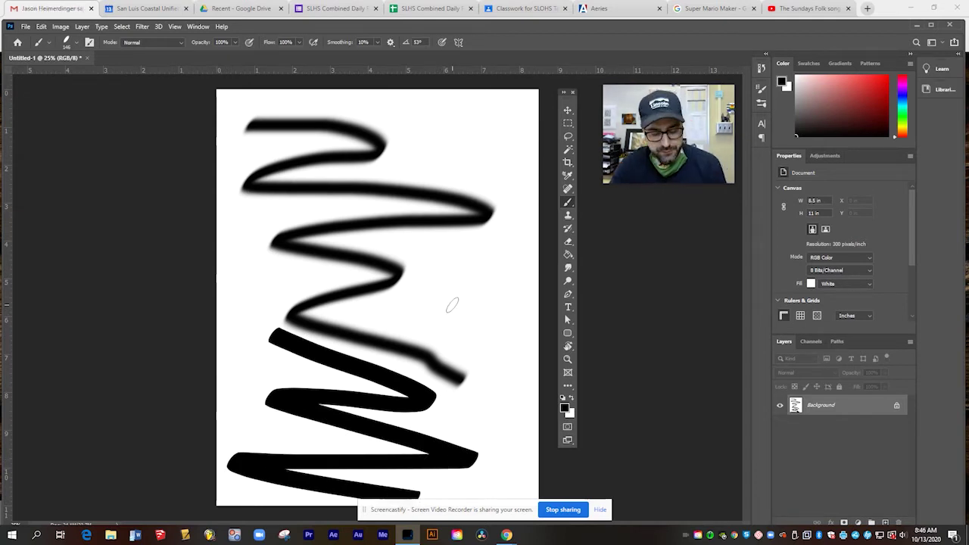
{"action": "key", "text": "ctrl+z"}
{"action": "key", "text": "ctrl+z"}
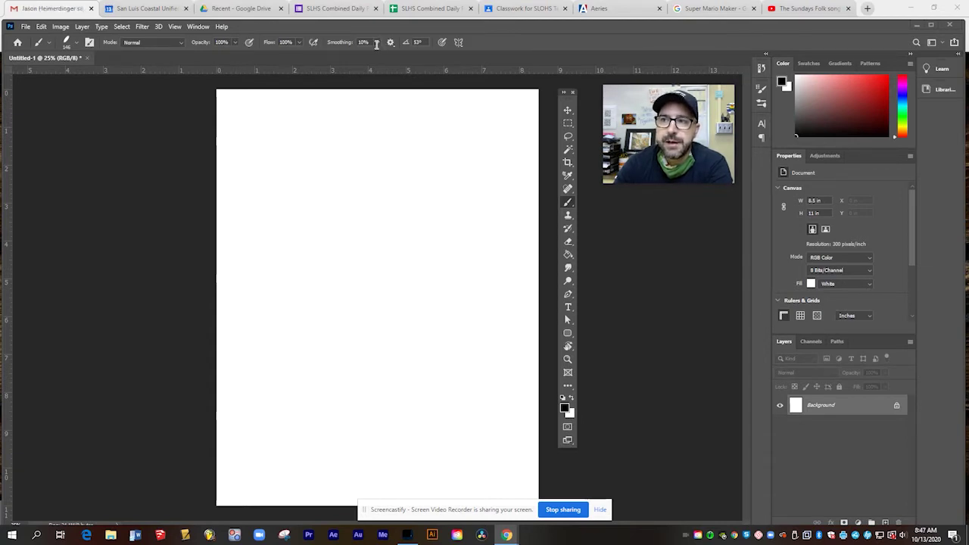
Lower the brush opacity to 58% and paint several overlapping test strokes on the page.
{"action": "left_click", "coordinate": [235, 42]}
{"action": "left_click_drag", "start_coordinate": [226, 56], "coordinate": [215, 56]}
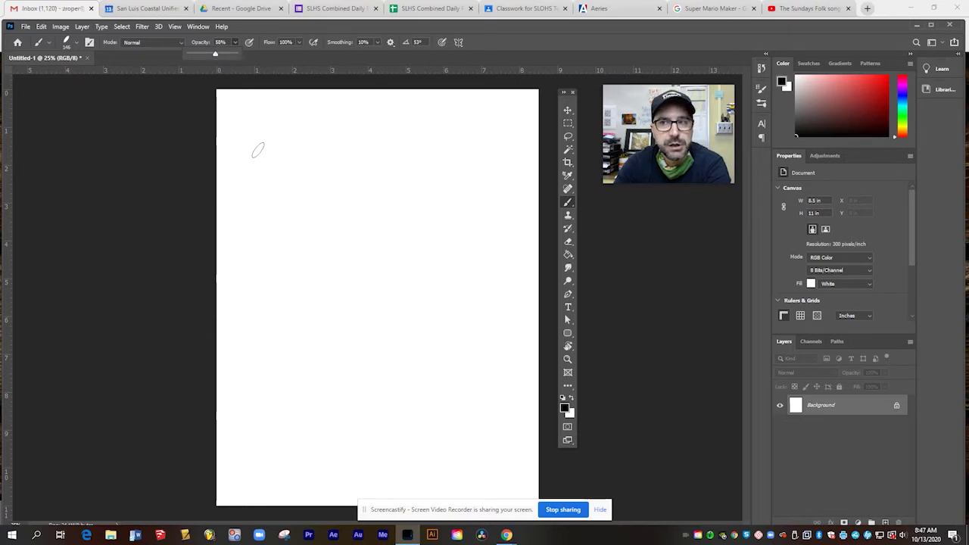
{"action": "mouse_move", "coordinate": [265, 151]}
{"action": "left_mouse_down"}
{"action": "mouse_move", "coordinate": [495, 202]}
{"action": "mouse_move", "coordinate": [276, 210]}
{"action": "mouse_move", "coordinate": [390, 250]}
{"action": "mouse_move", "coordinate": [443, 305]}
{"action": "mouse_move", "coordinate": [382, 322]}
{"action": "left_mouse_up"}
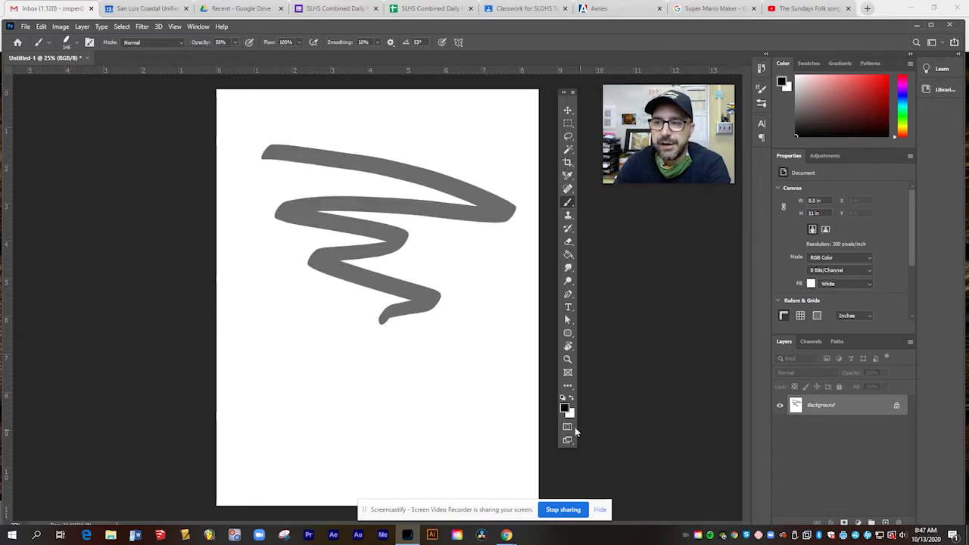
{"action": "mouse_move", "coordinate": [293, 123]}
{"action": "left_mouse_down"}
{"action": "mouse_move", "coordinate": [398, 217]}
{"action": "mouse_move", "coordinate": [459, 256]}
{"action": "left_mouse_up"}
{"action": "mouse_move", "coordinate": [245, 239]}
{"action": "left_mouse_down"}
{"action": "mouse_move", "coordinate": [513, 318]}
{"action": "mouse_move", "coordinate": [364, 322]}
{"action": "mouse_move", "coordinate": [480, 358]}
{"action": "mouse_move", "coordinate": [396, 379]}
{"action": "left_mouse_up"}
{"action": "mouse_move", "coordinate": [324, 122]}
{"action": "left_mouse_down"}
{"action": "mouse_move", "coordinate": [379, 203]}
{"action": "mouse_move", "coordinate": [295, 136]}
{"action": "mouse_move", "coordinate": [374, 189]}
{"action": "mouse_move", "coordinate": [318, 137]}
{"action": "mouse_move", "coordinate": [392, 184]}
{"action": "mouse_move", "coordinate": [306, 157]}
{"action": "mouse_move", "coordinate": [325, 156]}
{"action": "mouse_move", "coordinate": [370, 178]}
{"action": "left_mouse_up"}
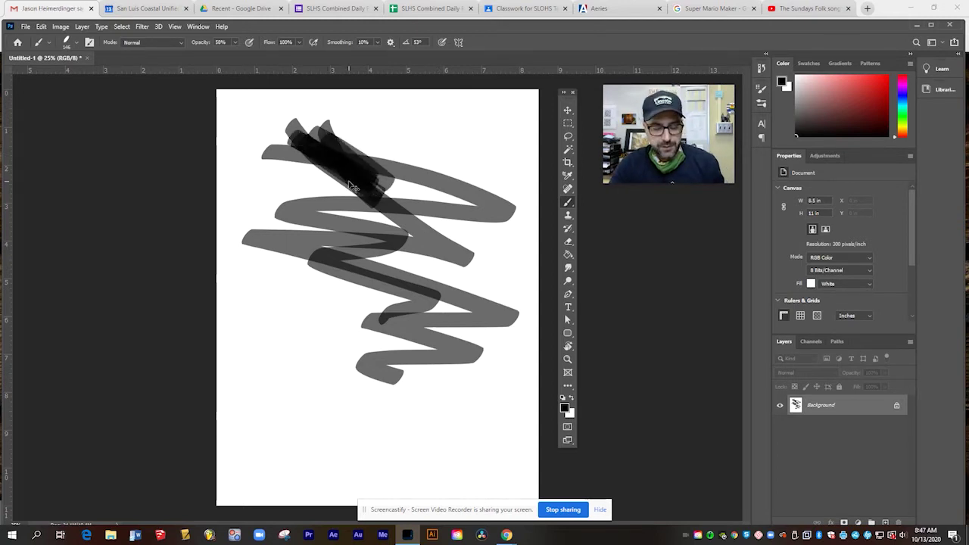
Undo all the semi-transparent strokes and set the brush opacity to 100%.
{"action": "key", "text": "ctrl+z"}
{"action": "key", "text": "ctrl+z"}
{"action": "key", "text": "ctrl+z"}
{"action": "key", "text": "ctrl+z"}
{"action": "key", "text": "ctrl+z"}
{"action": "key", "text": "ctrl+z"}
{"action": "key", "text": "ctrl+z"}
{"action": "key", "text": "ctrl+z"}
{"action": "key", "text": "ctrl+z"}
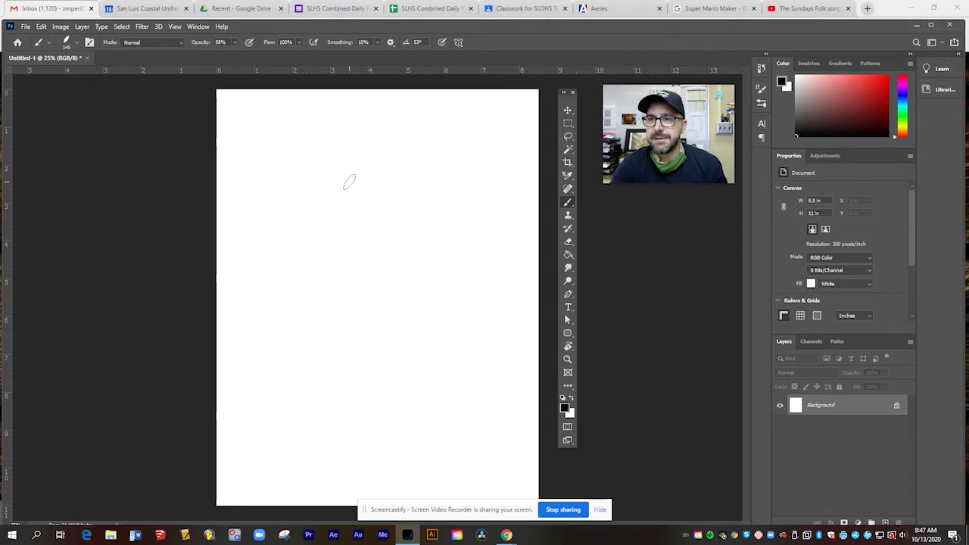
{"action": "left_click", "coordinate": [235, 42]}
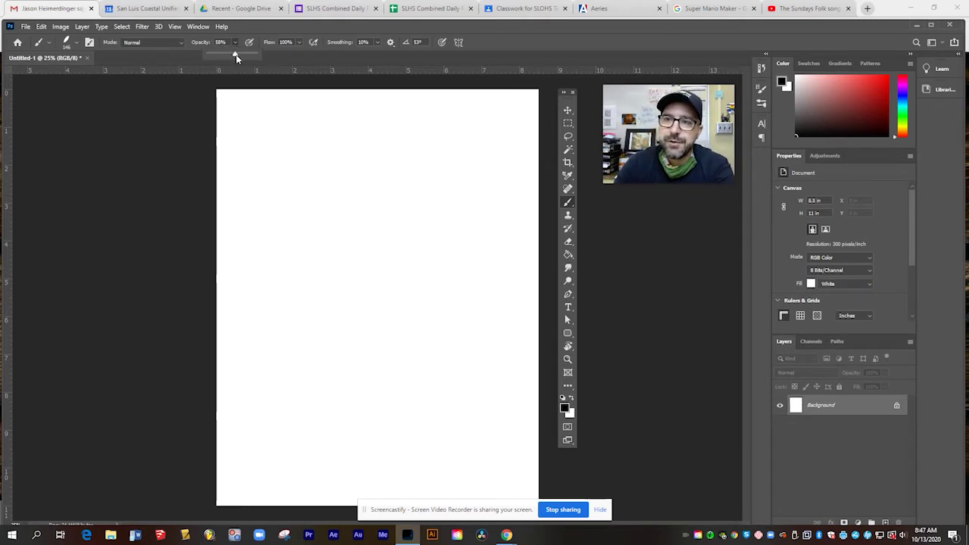
{"action": "left_click_drag", "start_coordinate": [234, 53], "coordinate": [255, 57]}
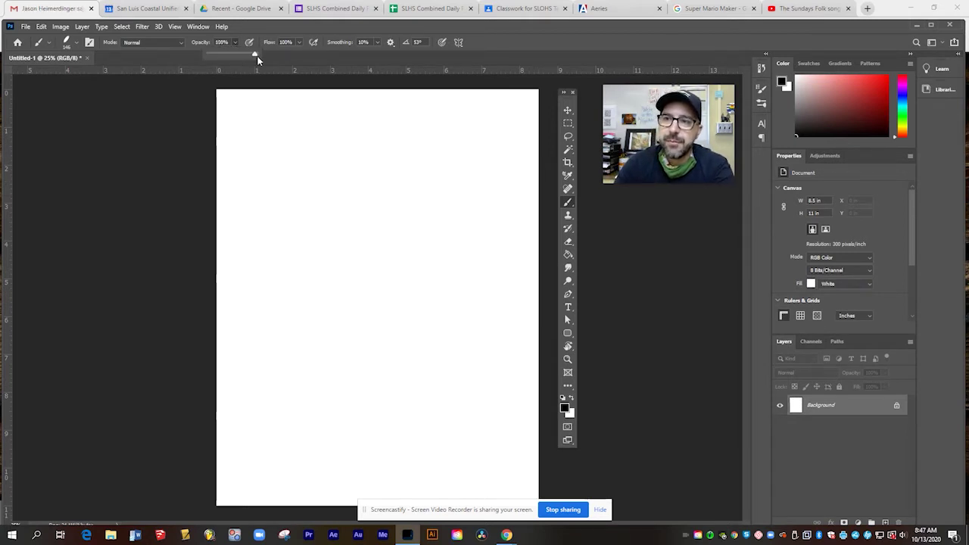
Open the brush smoothing setting and paint a test stroke across the page at 10% smoothing.
{"action": "left_click", "coordinate": [378, 42]}
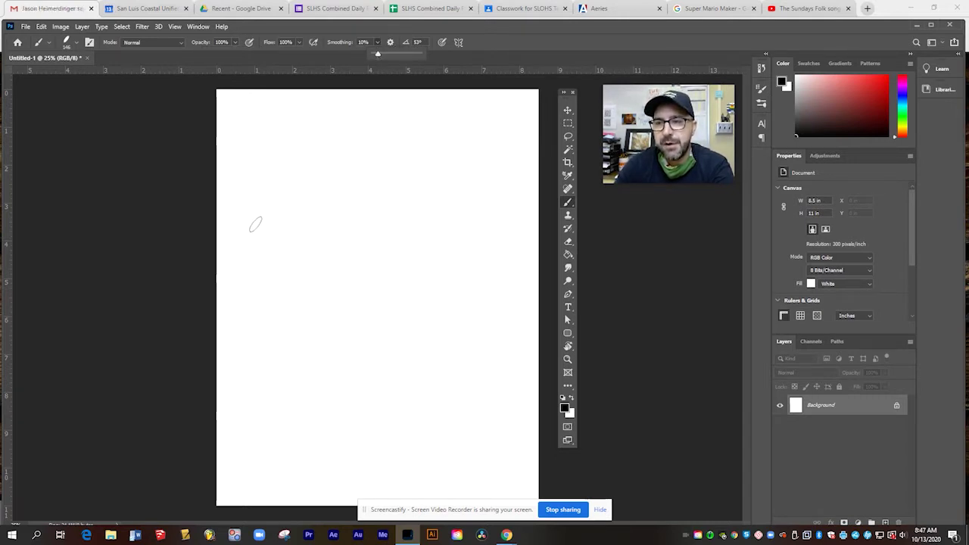
{"action": "mouse_move", "coordinate": [253, 228]}
{"action": "left_mouse_down"}
{"action": "mouse_move", "coordinate": [257, 220]}
{"action": "mouse_move", "coordinate": [361, 231]}
{"action": "mouse_move", "coordinate": [498, 259]}
{"action": "left_mouse_up"}
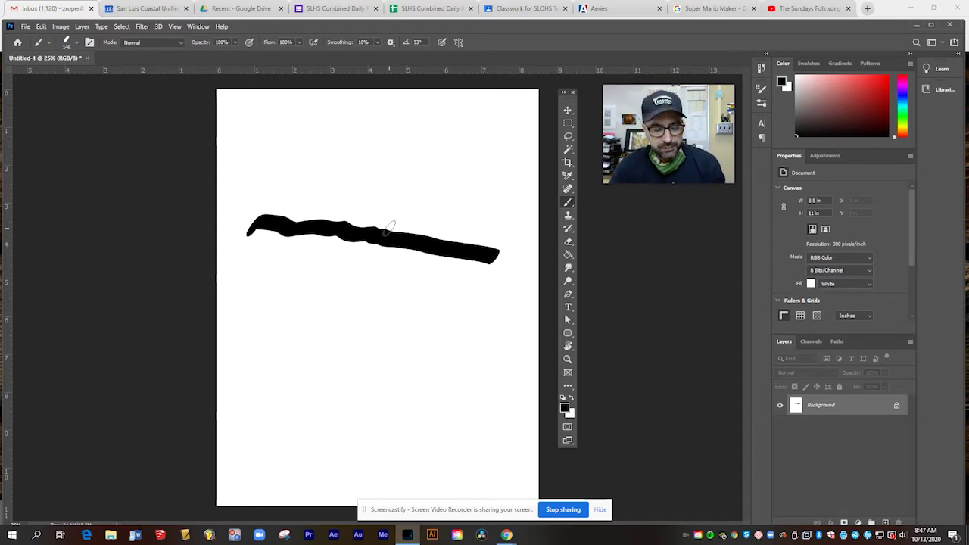
Test a long winding stroke at 78% smoothing, undo it, and lower the smoothing to 33%.
{"action": "key", "text": "ctrl+z"}
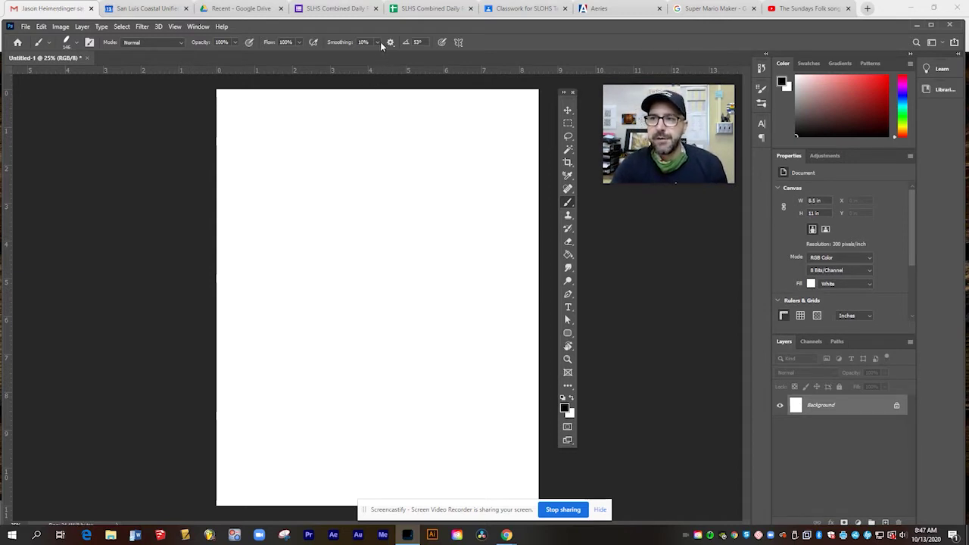
{"action": "left_click_drag", "start_coordinate": [379, 56], "coordinate": [409, 56]}
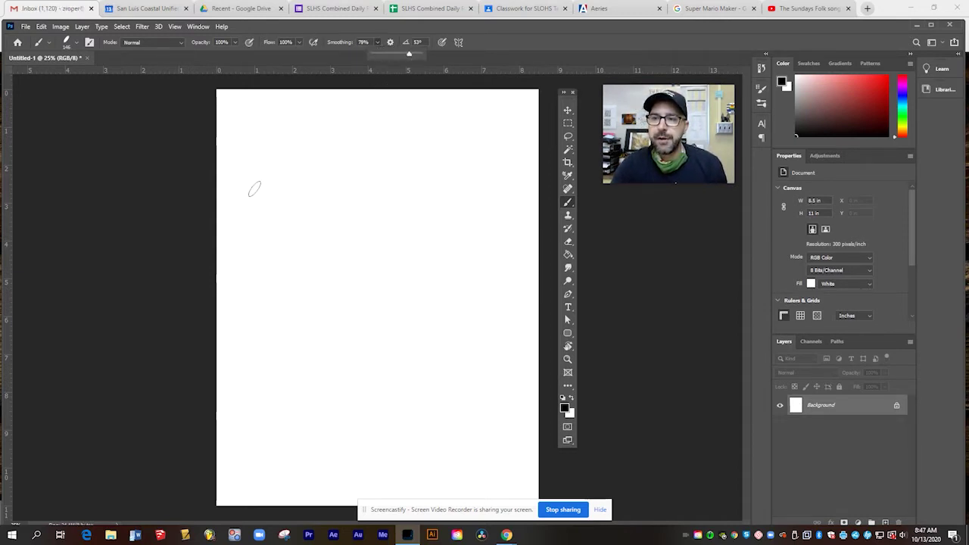
{"action": "mouse_move", "coordinate": [255, 188]}
{"action": "left_mouse_down"}
{"action": "mouse_move", "coordinate": [348, 216]}
{"action": "mouse_move", "coordinate": [392, 245]}
{"action": "mouse_move", "coordinate": [404, 276]}
{"action": "mouse_move", "coordinate": [316, 311]}
{"action": "mouse_move", "coordinate": [284, 336]}
{"action": "mouse_move", "coordinate": [289, 362]}
{"action": "mouse_move", "coordinate": [437, 387]}
{"action": "mouse_move", "coordinate": [476, 424]}
{"action": "mouse_move", "coordinate": [436, 439]}
{"action": "mouse_move", "coordinate": [319, 445]}
{"action": "mouse_move", "coordinate": [288, 481]}
{"action": "left_mouse_up"}
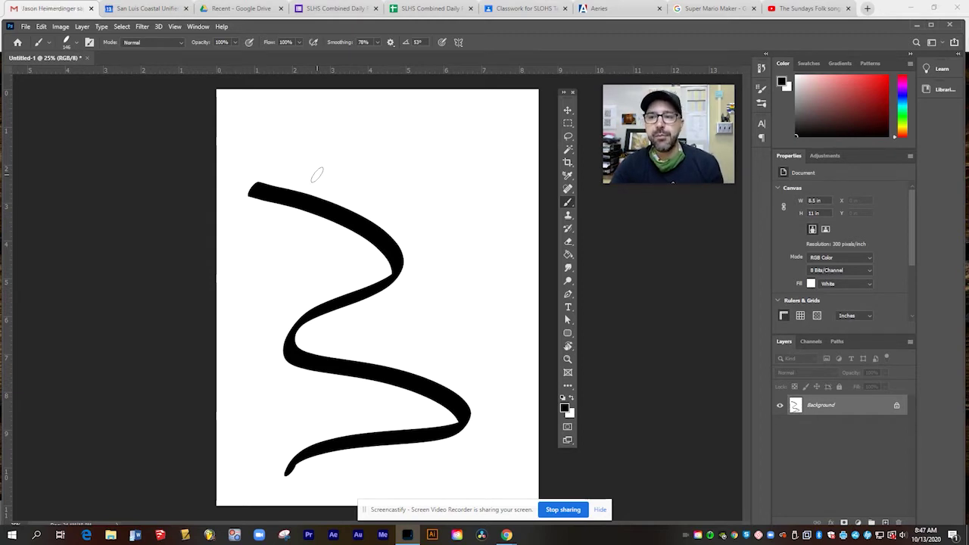
{"action": "key", "text": "ctrl+z"}
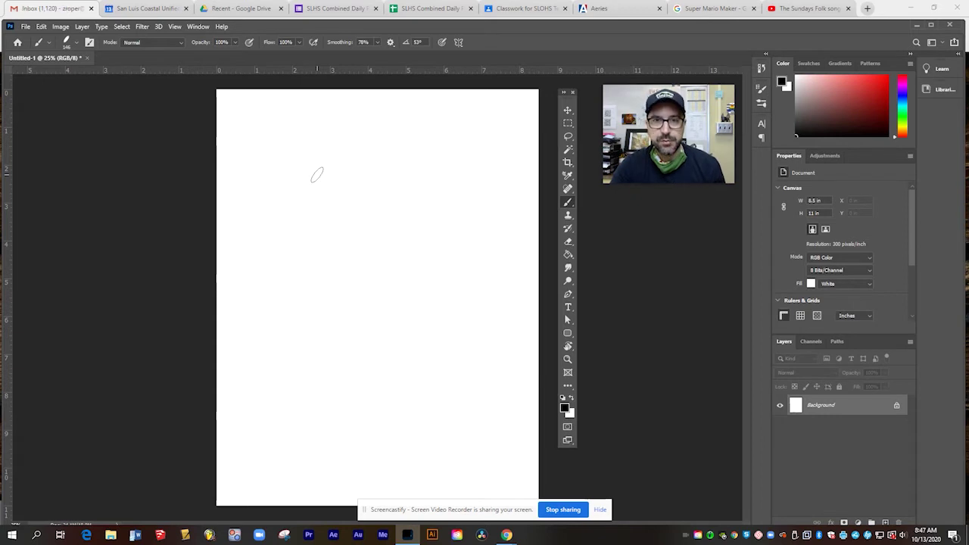
{"action": "left_click", "coordinate": [378, 43]}
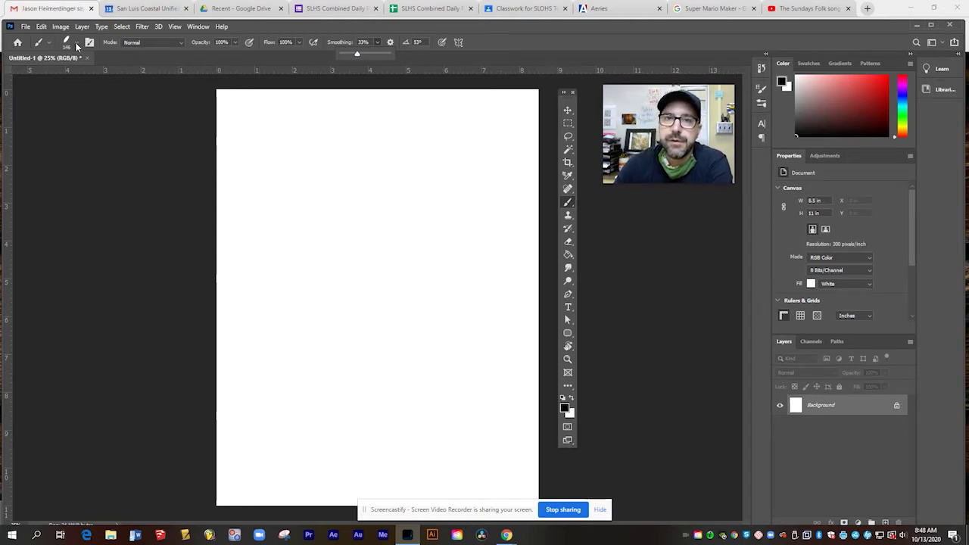
Collapse General Brushes, expand Dry Media Brushes, and choose the KYLE Ultimate Pencil Hard preset.
{"action": "left_click", "coordinate": [76, 45]}
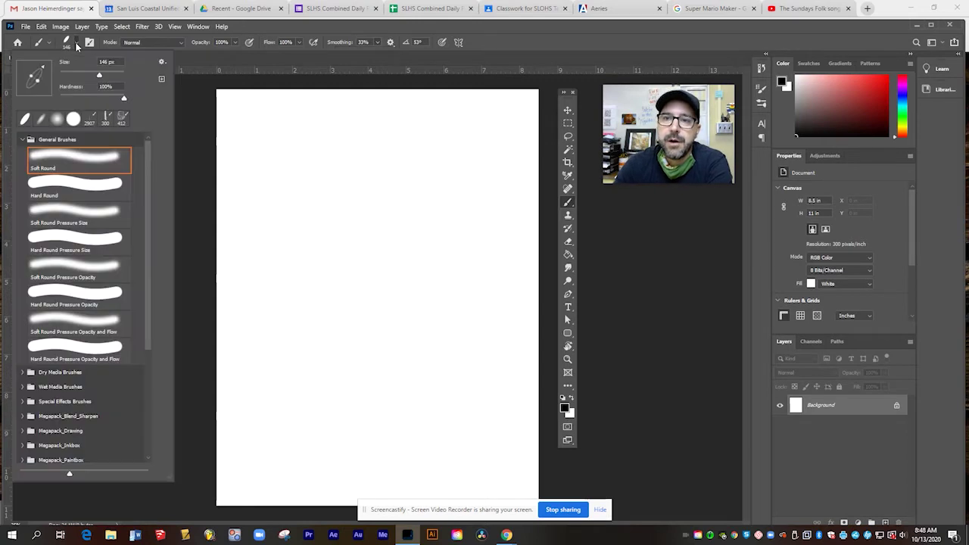
{"action": "left_click", "coordinate": [21, 140]}
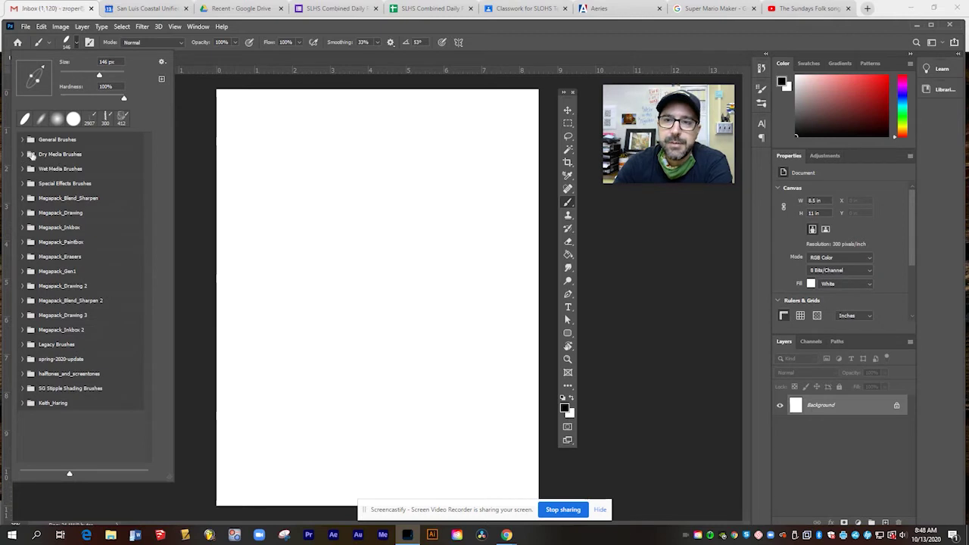
{"action": "left_click", "coordinate": [22, 155]}
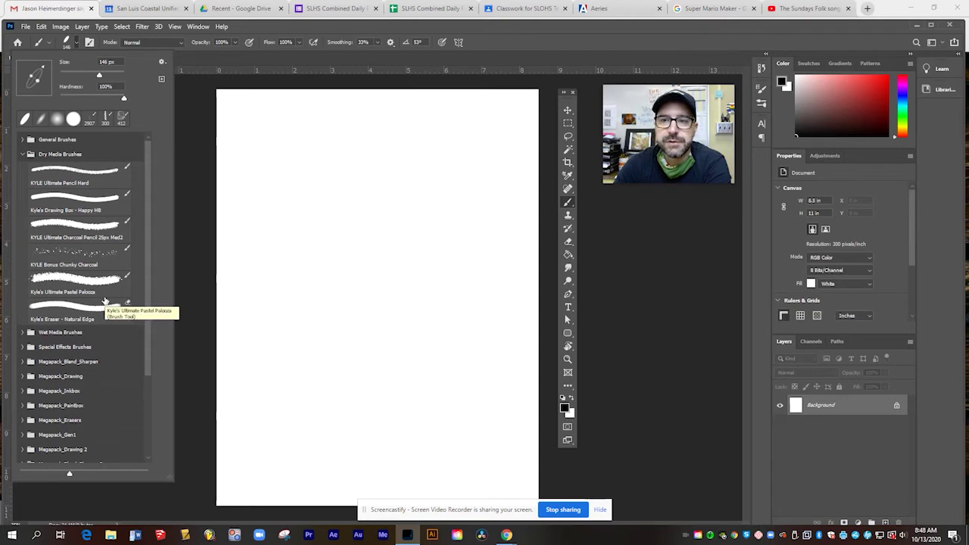
{"action": "left_click", "coordinate": [85, 174]}
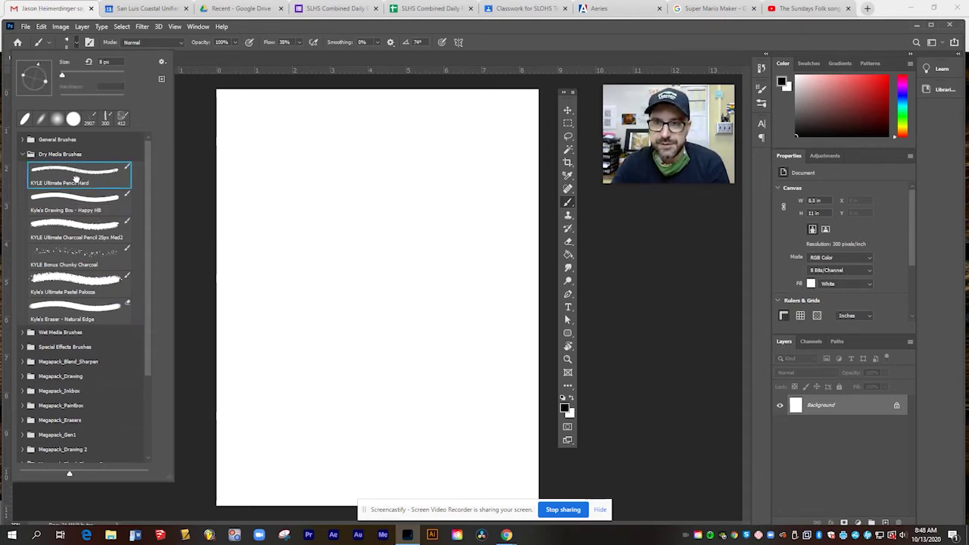
{"action": "left_click", "coordinate": [210, 203]}
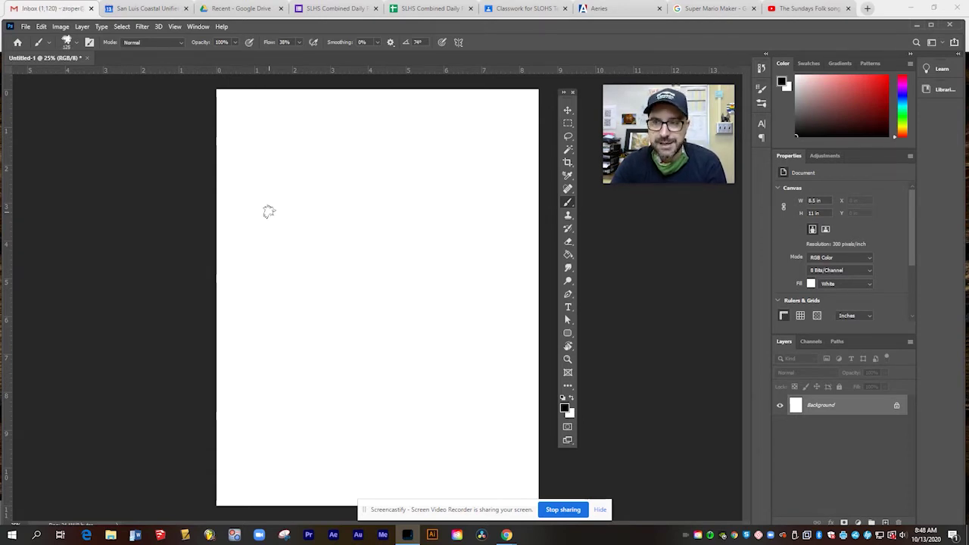
Enlarge the pencil brush tip step by step to 800 px.
{"action": "key", "text": "bracketright"}
{"action": "key", "text": "bracketright"}
{"action": "key", "text": "bracketright"}
{"action": "key", "text": "bracketright"}
{"action": "key", "text": "bracketright"}
{"action": "key", "text": "bracketright"}
{"action": "key", "text": "bracketright"}
{"action": "key", "text": "bracketright"}
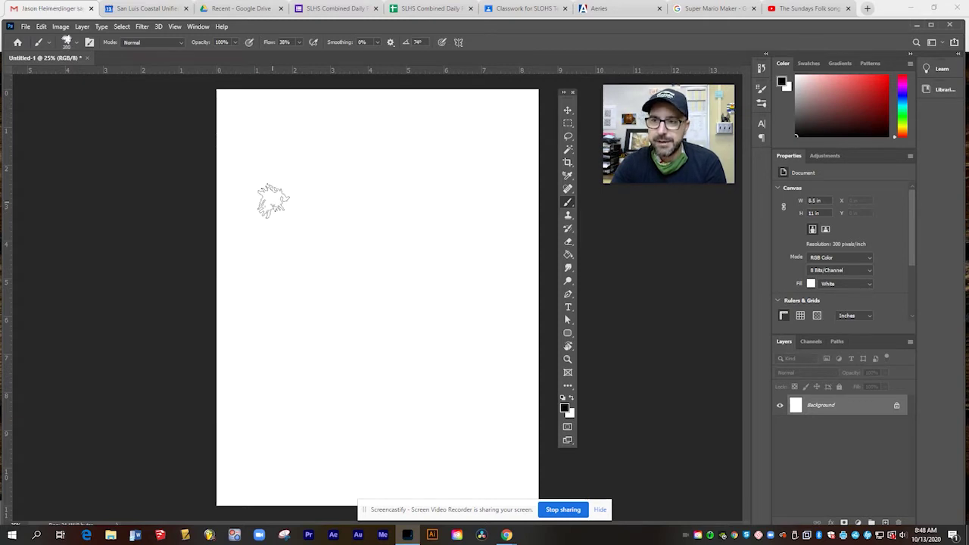
{"action": "key", "text": "bracketright"}
{"action": "key", "text": "bracketright"}
{"action": "key", "text": "bracketright"}
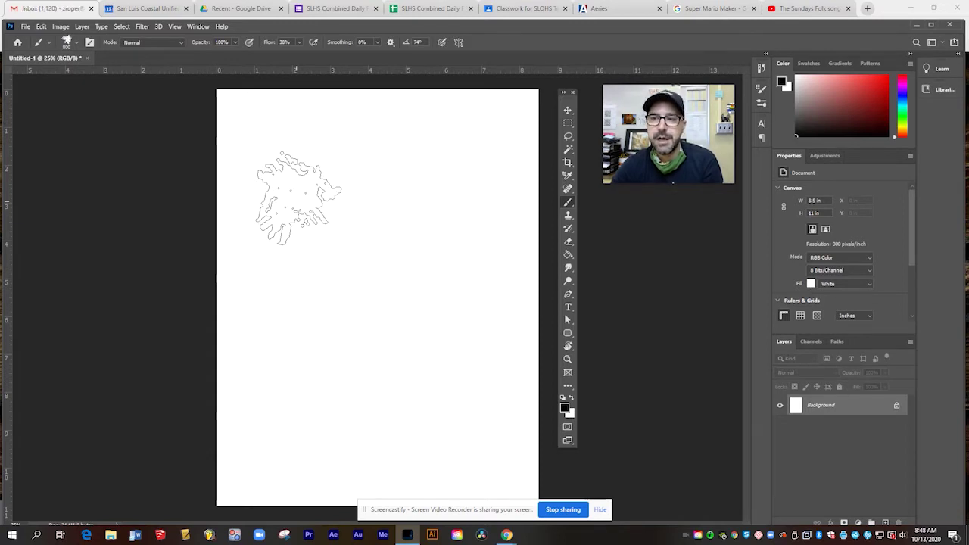
Reduce the pencil brush to about 200 px, paint a test stroke on the page, and undo it.
{"action": "key", "text": "bracketleft"}
{"action": "key", "text": "bracketleft"}
{"action": "key", "text": "bracketleft"}
{"action": "key", "text": "bracketleft"}
{"action": "key", "text": "bracketleft"}
{"action": "key", "text": "bracketleft"}
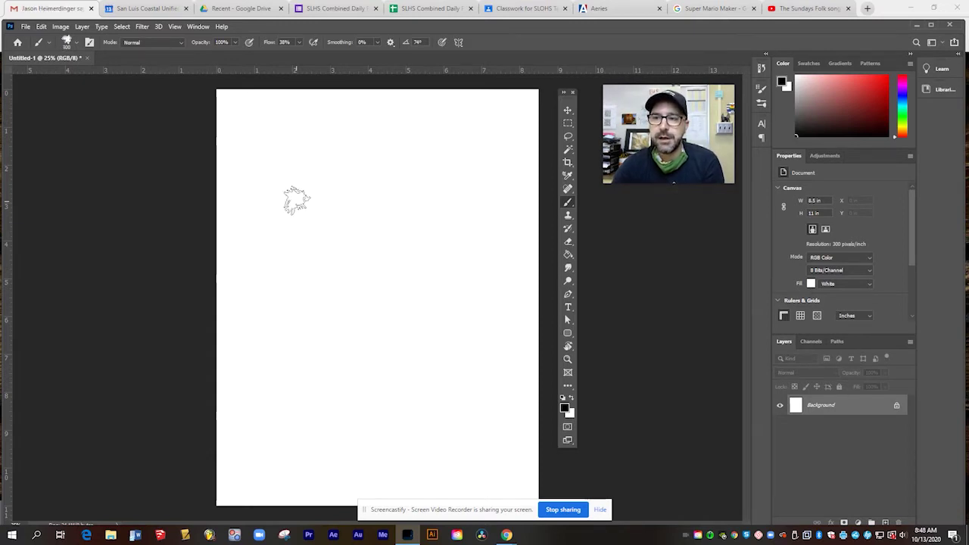
{"action": "mouse_move", "coordinate": [255, 156]}
{"action": "left_mouse_down"}
{"action": "mouse_move", "coordinate": [372, 176]}
{"action": "mouse_move", "coordinate": [392, 199]}
{"action": "mouse_move", "coordinate": [323, 216]}
{"action": "mouse_move", "coordinate": [274, 254]}
{"action": "mouse_move", "coordinate": [345, 263]}
{"action": "mouse_move", "coordinate": [426, 308]}
{"action": "mouse_move", "coordinate": [359, 352]}
{"action": "left_mouse_up"}
{"action": "key", "text": "ctrl+z"}
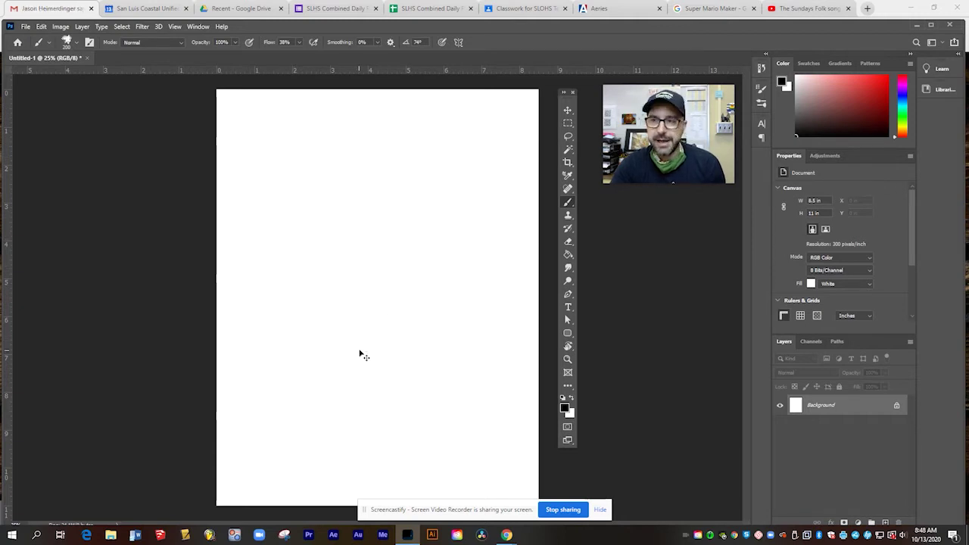
Set smoothing to 71% and flow to 76%, testing them with a winding pencil stroke that is undone.
{"action": "left_click", "coordinate": [377, 43]}
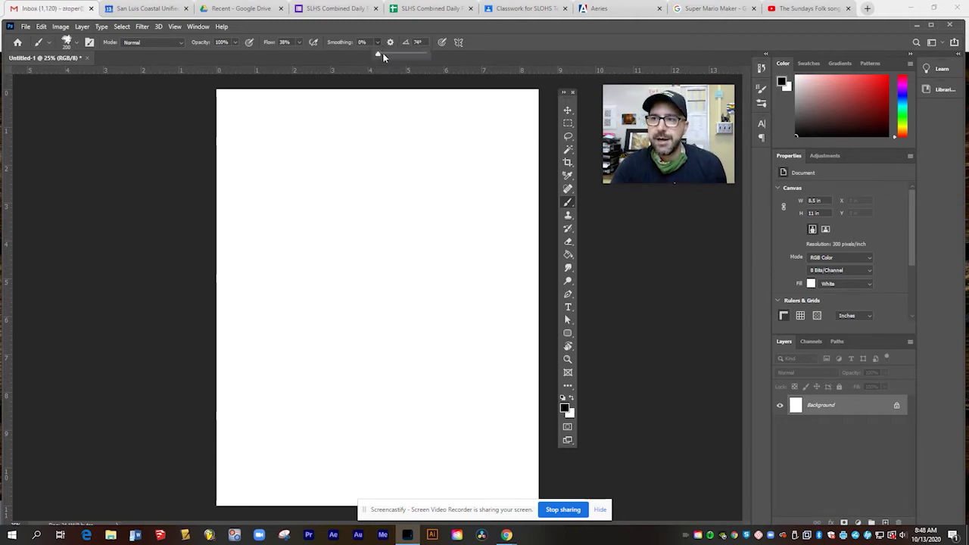
{"action": "left_click_drag", "start_coordinate": [403, 57], "coordinate": [411, 58]}
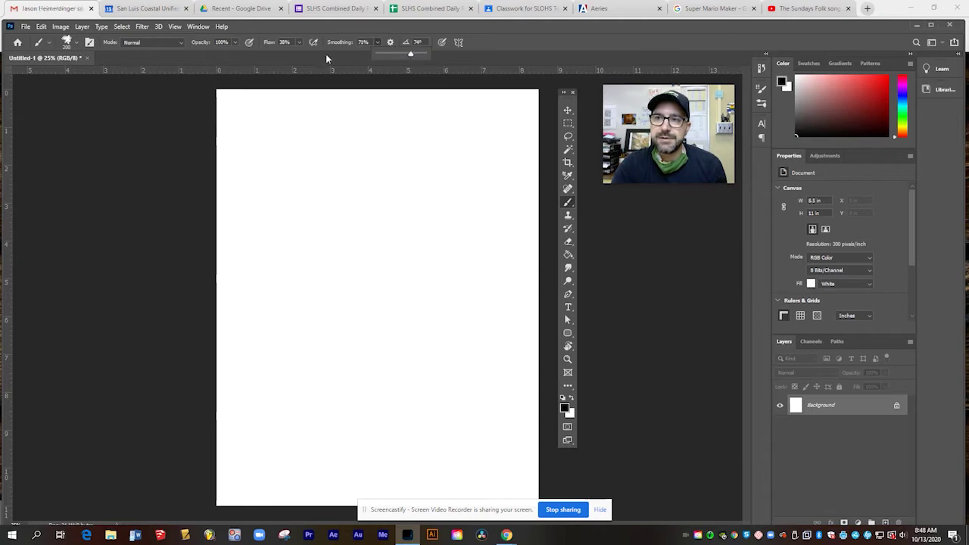
{"action": "left_click", "coordinate": [300, 42]}
{"action": "left_click_drag", "start_coordinate": [303, 54], "coordinate": [319, 56]}
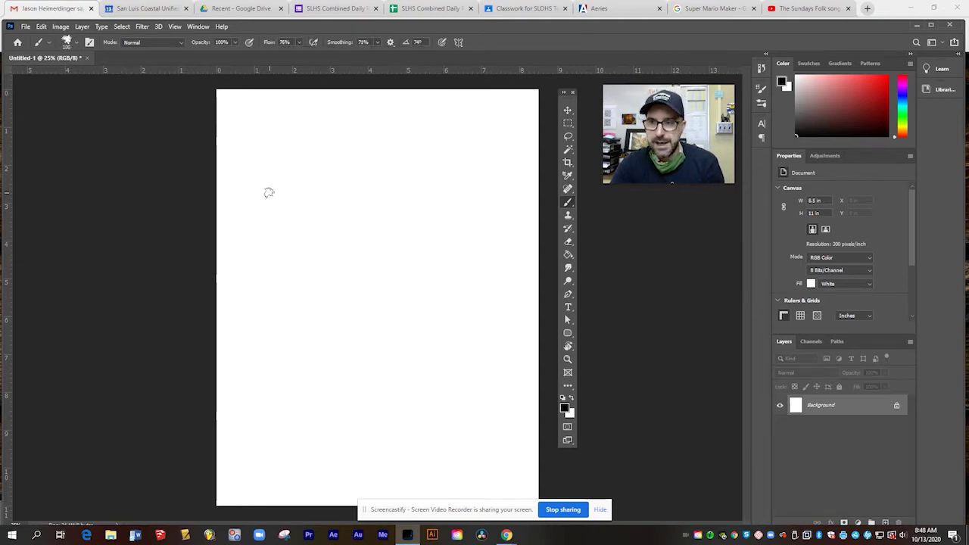
{"action": "mouse_move", "coordinate": [258, 181]}
{"action": "left_mouse_down"}
{"action": "mouse_move", "coordinate": [329, 191]}
{"action": "mouse_move", "coordinate": [267, 262]}
{"action": "mouse_move", "coordinate": [345, 256]}
{"action": "mouse_move", "coordinate": [456, 291]}
{"action": "mouse_move", "coordinate": [237, 381]}
{"action": "mouse_move", "coordinate": [318, 450]}
{"action": "mouse_move", "coordinate": [524, 464]}
{"action": "left_mouse_up"}
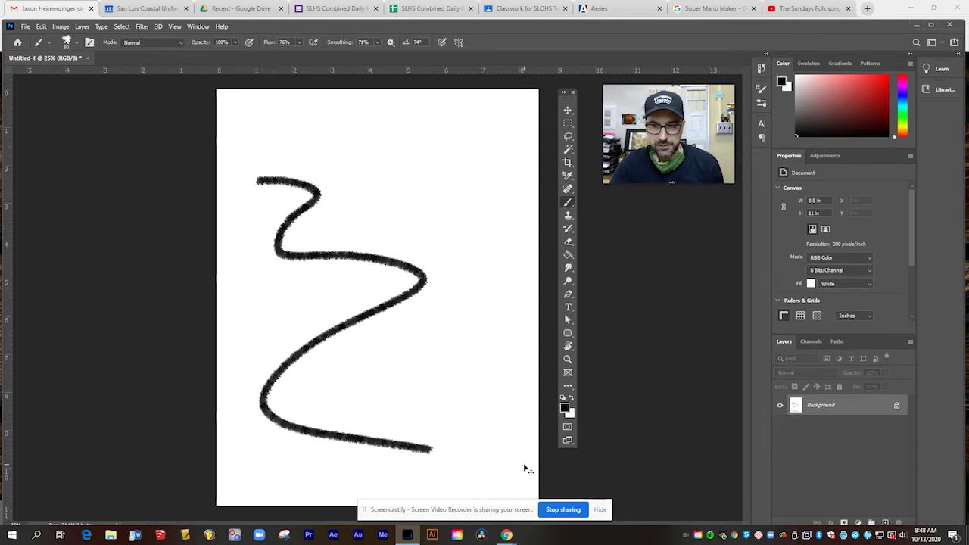
{"action": "key", "text": "ctrl+z"}
Set flow to 91% and smoothing to 92%, paint a winding 50 px test stroke, and undo all its marks.
{"action": "left_click", "coordinate": [299, 42]}
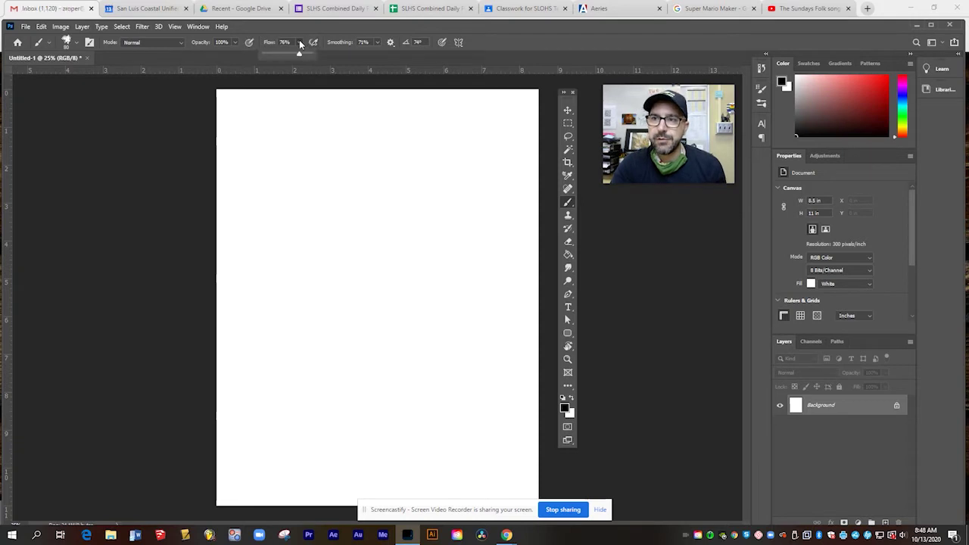
{"action": "left_click_drag", "start_coordinate": [303, 53], "coordinate": [306, 54]}
{"action": "left_click", "coordinate": [377, 42]}
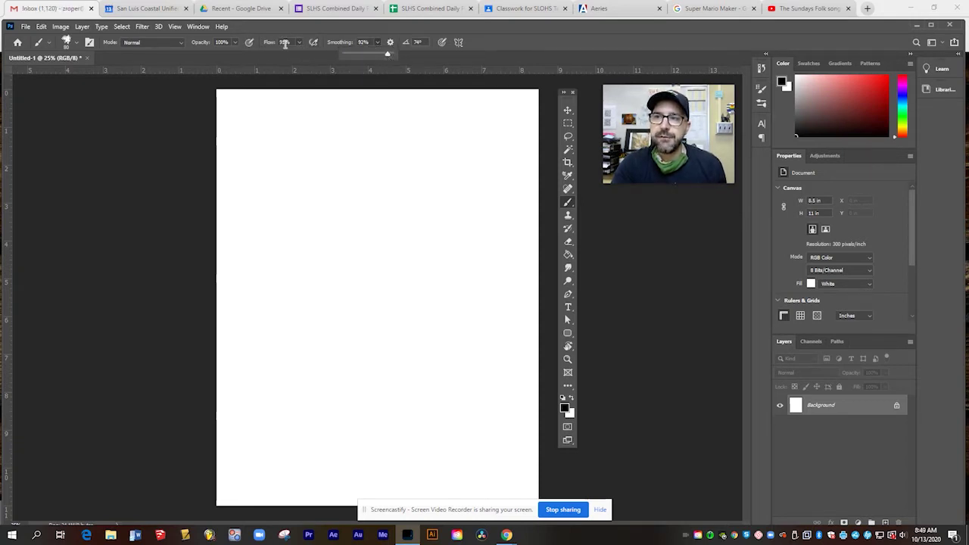
{"action": "left_click", "coordinate": [270, 176]}
{"action": "mouse_move", "coordinate": [271, 176]}
{"action": "left_mouse_down"}
{"action": "mouse_move", "coordinate": [334, 193]}
{"action": "mouse_move", "coordinate": [245, 251]}
{"action": "mouse_move", "coordinate": [404, 296]}
{"action": "left_mouse_up"}
{"action": "mouse_move", "coordinate": [471, 355]}
{"action": "left_mouse_down"}
{"action": "mouse_move", "coordinate": [342, 445]}
{"action": "mouse_move", "coordinate": [368, 490]}
{"action": "left_mouse_up"}
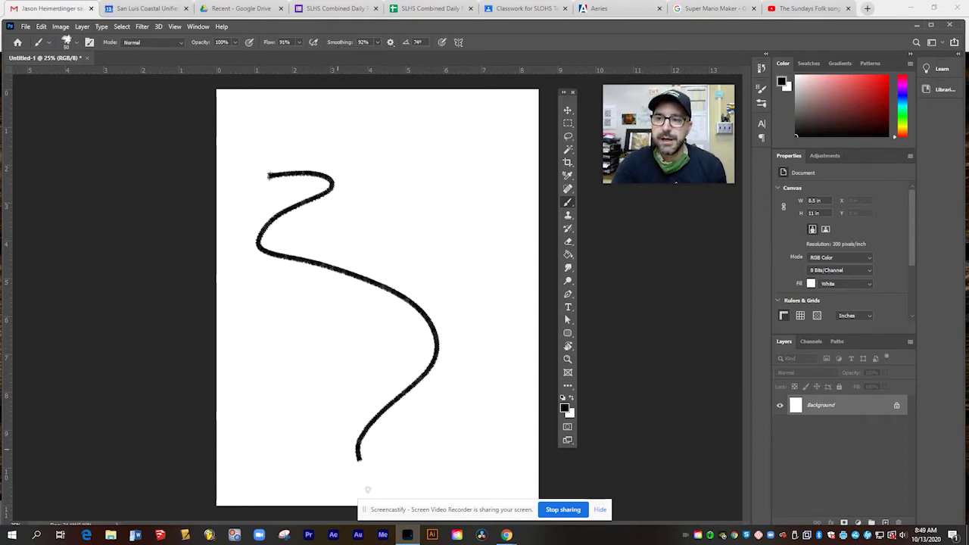
{"action": "key", "text": "ctrl+z"}
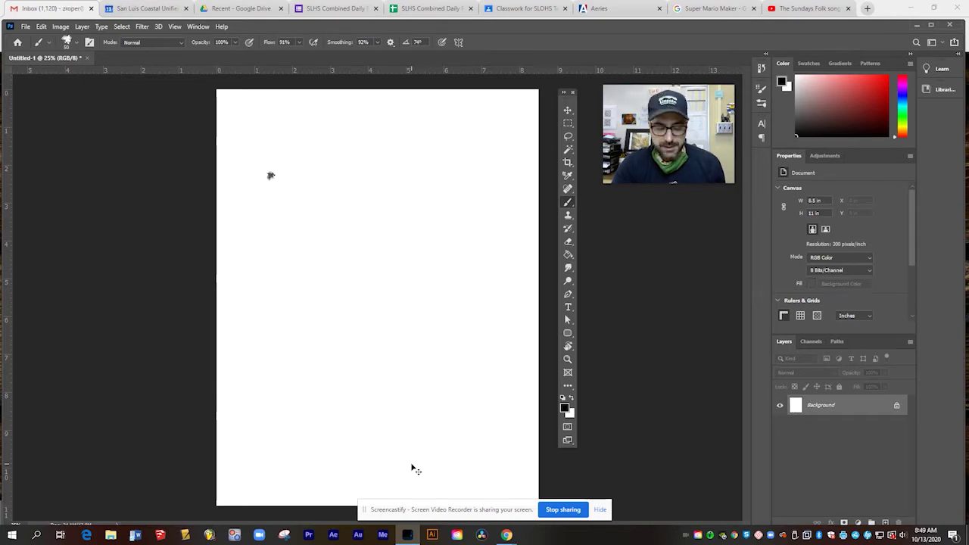
{"action": "key", "text": "ctrl+z"}
Switch to the KYLE Bonus Chunky Charcoal preset in Dry Media Brushes.
{"action": "left_click", "coordinate": [76, 43]}
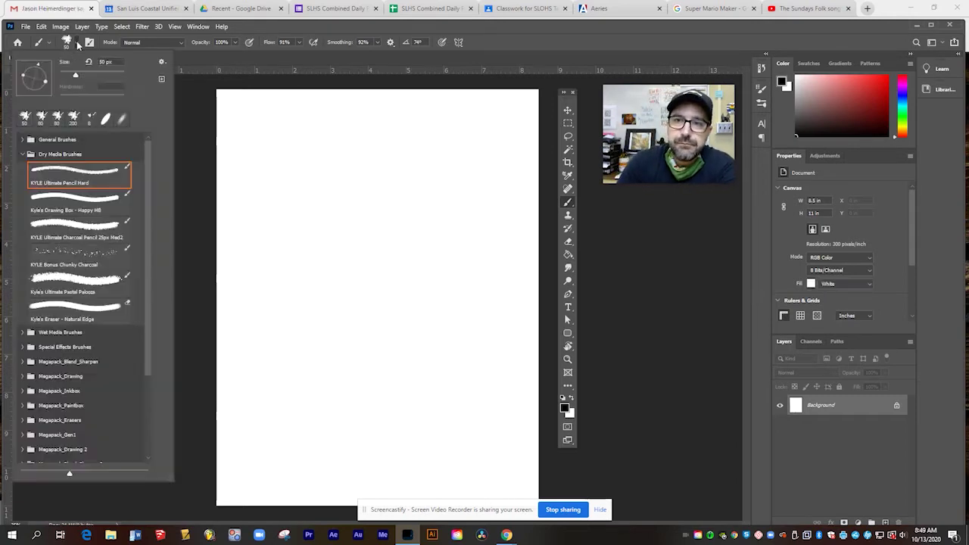
{"action": "left_click", "coordinate": [89, 260]}
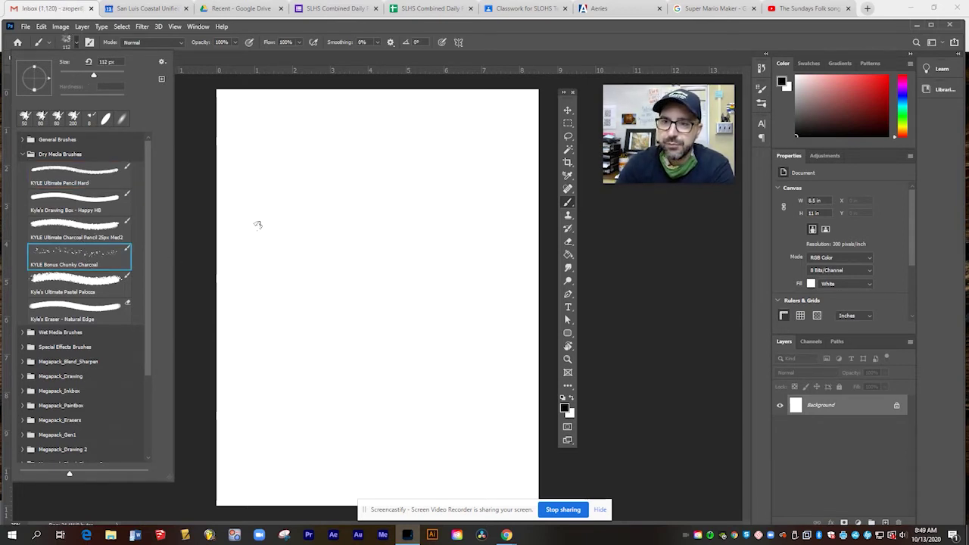
{"action": "left_click", "coordinate": [258, 224]}
Enlarge the charcoal brush considerably and paint a dense, textured tree crown across the upper and middle page.
{"action": "key", "text": "bracketright"}
{"action": "key", "text": "bracketright"}
{"action": "key", "text": "bracketright"}
{"action": "key", "text": "bracketright"}
{"action": "key", "text": "bracketright"}
{"action": "key", "text": "bracketright"}
{"action": "key", "text": "bracketright"}
{"action": "key", "text": "bracketright"}
{"action": "key", "text": "bracketright"}
{"action": "key", "text": "bracketright"}
{"action": "key", "text": "bracketright"}
{"action": "mouse_move", "coordinate": [255, 228]}
{"action": "left_mouse_down"}
{"action": "mouse_move", "coordinate": [341, 256]}
{"action": "mouse_move", "coordinate": [343, 212]}
{"action": "mouse_move", "coordinate": [365, 278]}
{"action": "mouse_move", "coordinate": [302, 267]}
{"action": "mouse_move", "coordinate": [329, 274]}
{"action": "mouse_move", "coordinate": [387, 257]}
{"action": "mouse_move", "coordinate": [410, 209]}
{"action": "mouse_move", "coordinate": [388, 186]}
{"action": "mouse_move", "coordinate": [301, 178]}
{"action": "mouse_move", "coordinate": [380, 190]}
{"action": "mouse_move", "coordinate": [412, 162]}
{"action": "mouse_move", "coordinate": [424, 277]}
{"action": "mouse_move", "coordinate": [371, 355]}
{"action": "mouse_move", "coordinate": [323, 352]}
{"action": "mouse_move", "coordinate": [293, 364]}
{"action": "mouse_move", "coordinate": [290, 379]}
{"action": "mouse_move", "coordinate": [267, 317]}
{"action": "mouse_move", "coordinate": [293, 295]}
{"action": "mouse_move", "coordinate": [303, 318]}
{"action": "mouse_move", "coordinate": [357, 360]}
{"action": "mouse_move", "coordinate": [435, 333]}
{"action": "mouse_move", "coordinate": [422, 271]}
{"action": "mouse_move", "coordinate": [367, 272]}
{"action": "mouse_move", "coordinate": [354, 223]}
{"action": "mouse_move", "coordinate": [367, 208]}
{"action": "mouse_move", "coordinate": [435, 216]}
{"action": "mouse_move", "coordinate": [368, 242]}
{"action": "left_mouse_up"}
{"action": "mouse_move", "coordinate": [349, 349]}
{"action": "left_mouse_down"}
{"action": "mouse_move", "coordinate": [319, 235]}
{"action": "mouse_move", "coordinate": [333, 330]}
{"action": "mouse_move", "coordinate": [383, 344]}
{"action": "mouse_move", "coordinate": [409, 307]}
{"action": "mouse_move", "coordinate": [390, 235]}
{"action": "mouse_move", "coordinate": [374, 223]}
{"action": "mouse_move", "coordinate": [382, 204]}
{"action": "mouse_move", "coordinate": [405, 196]}
{"action": "mouse_move", "coordinate": [445, 252]}
{"action": "mouse_move", "coordinate": [456, 295]}
{"action": "mouse_move", "coordinate": [383, 272]}
{"action": "mouse_move", "coordinate": [392, 224]}
{"action": "mouse_move", "coordinate": [329, 191]}
{"action": "mouse_move", "coordinate": [344, 300]}
{"action": "left_mouse_up"}
Reduce the charcoal brush to 100 px and paint a tree trunk from the crown down to the page's lower edge.
{"action": "key", "text": "bracketleft"}
{"action": "key", "text": "bracketleft"}
{"action": "key", "text": "bracketleft"}
{"action": "key", "text": "bracketleft"}
{"action": "key", "text": "bracketleft"}
{"action": "key", "text": "bracketleft"}
{"action": "key", "text": "bracketleft"}
{"action": "key", "text": "bracketleft"}
{"action": "key", "text": "bracketleft"}
{"action": "key", "text": "bracketleft"}
{"action": "key", "text": "bracketleft"}
{"action": "key", "text": "bracketleft"}
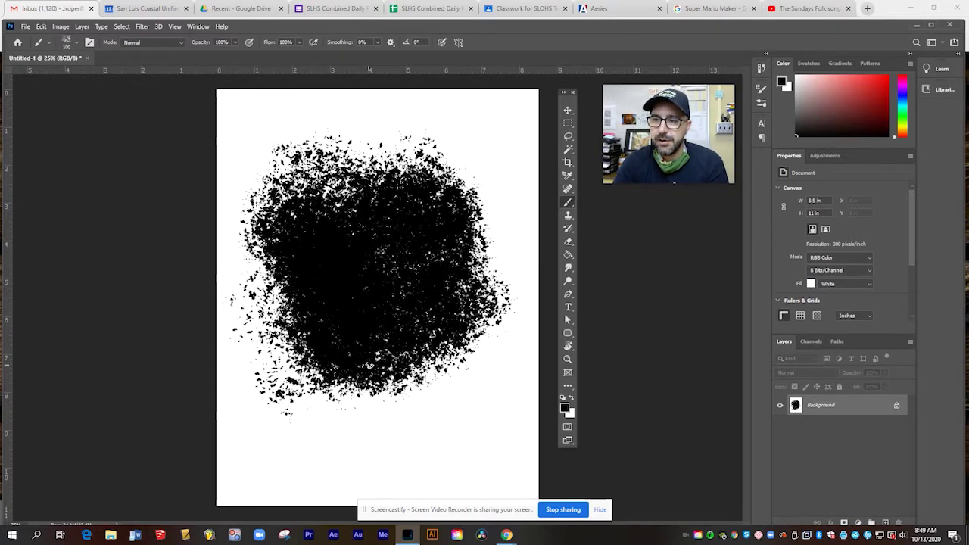
{"action": "mouse_move", "coordinate": [370, 363]}
{"action": "left_mouse_down"}
{"action": "mouse_move", "coordinate": [371, 487]}
{"action": "mouse_move", "coordinate": [379, 352]}
{"action": "mouse_move", "coordinate": [378, 487]}
{"action": "mouse_move", "coordinate": [389, 439]}
{"action": "mouse_move", "coordinate": [389, 497]}
{"action": "mouse_move", "coordinate": [388, 452]}
{"action": "left_mouse_up"}
Paint thin curved branches on both sides of the trunk with a smaller charcoal brush, adding a twig on the right one.
{"action": "key", "text": "bracketright"}
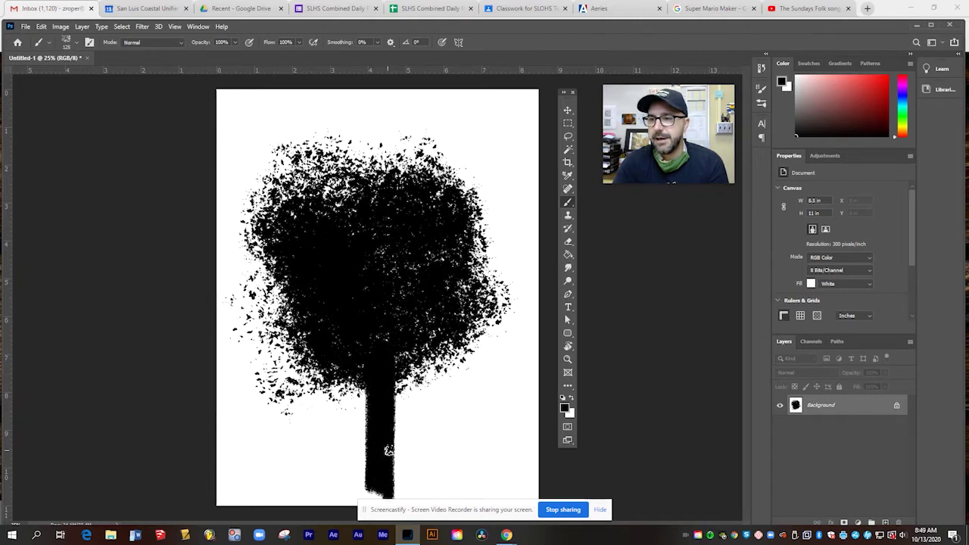
{"action": "key", "text": "p"}
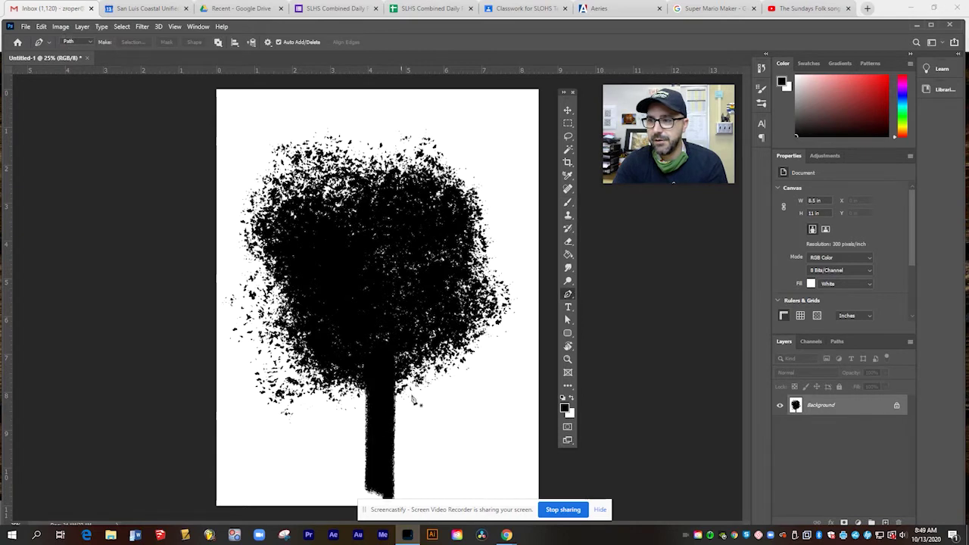
{"action": "left_click", "coordinate": [569, 202]}
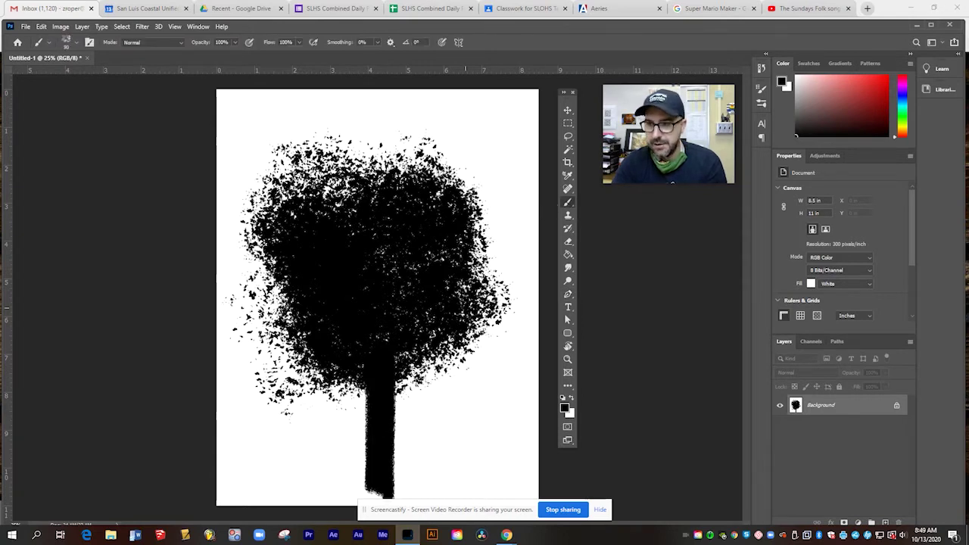
{"action": "mouse_move", "coordinate": [382, 417]}
{"action": "left_mouse_down"}
{"action": "mouse_move", "coordinate": [451, 391]}
{"action": "mouse_move", "coordinate": [484, 354]}
{"action": "left_mouse_up"}
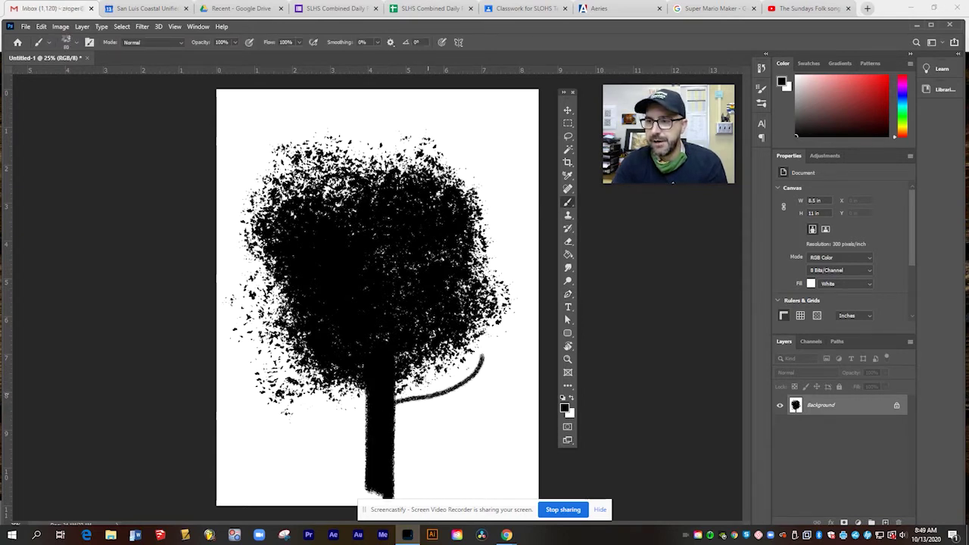
{"action": "left_click_drag", "start_coordinate": [428, 394], "coordinate": [452, 360]}
{"action": "left_click_drag", "start_coordinate": [368, 399], "coordinate": [282, 377]}
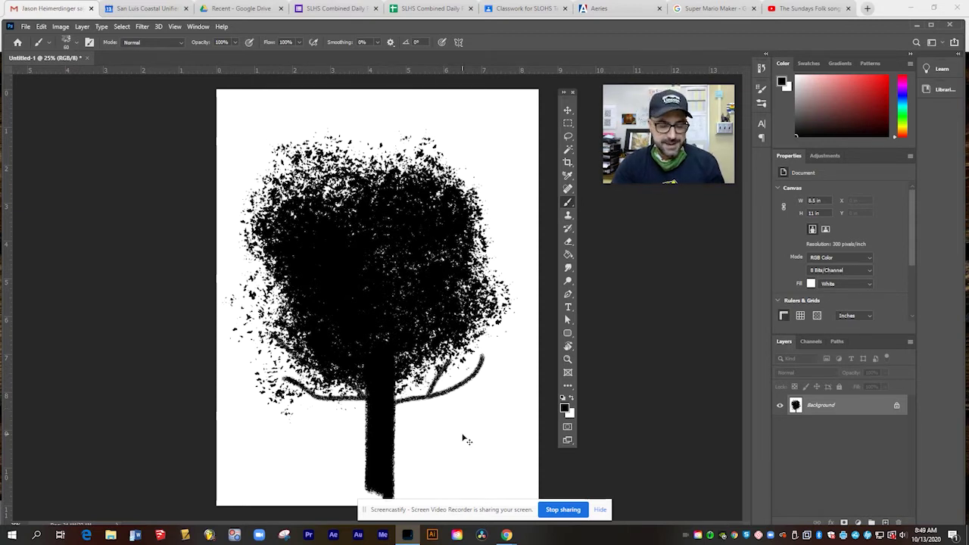
Select the entire canvas and try to clear the tree with a Content-Aware fill.
{"action": "key", "text": "ctrl+a"}
{"action": "key", "text": "Delete"}
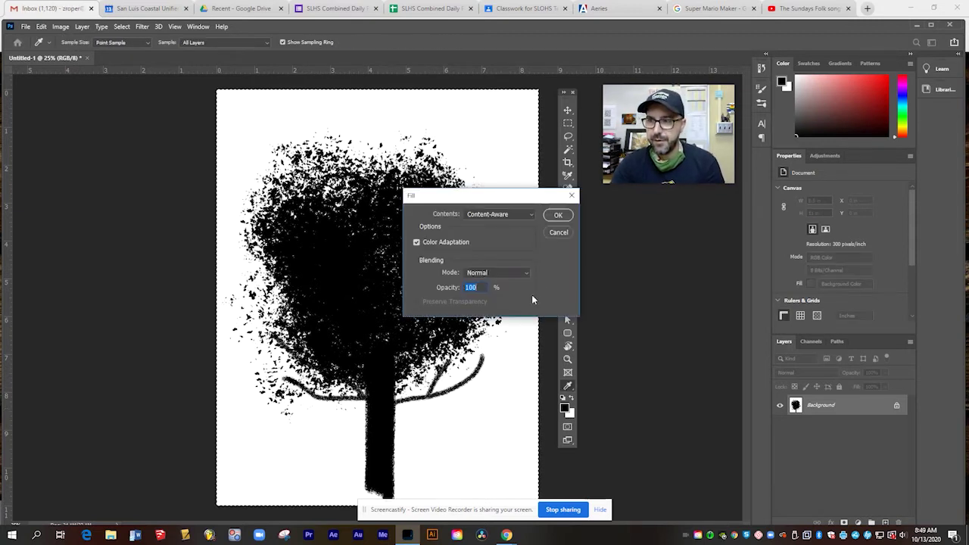
{"action": "left_click", "coordinate": [557, 215]}
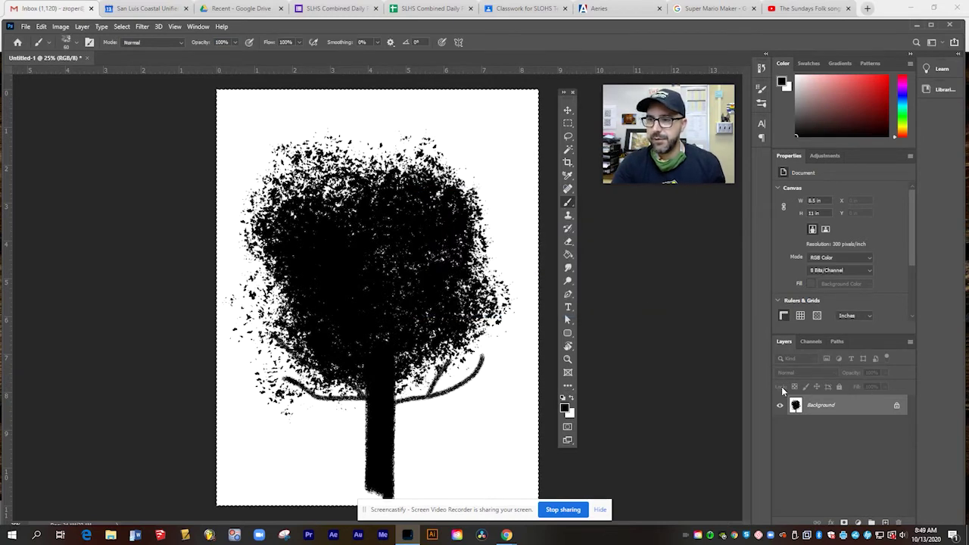
Fill the selected canvas with White in Normal mode at 100% opacity.
{"action": "key", "text": "Delete"}
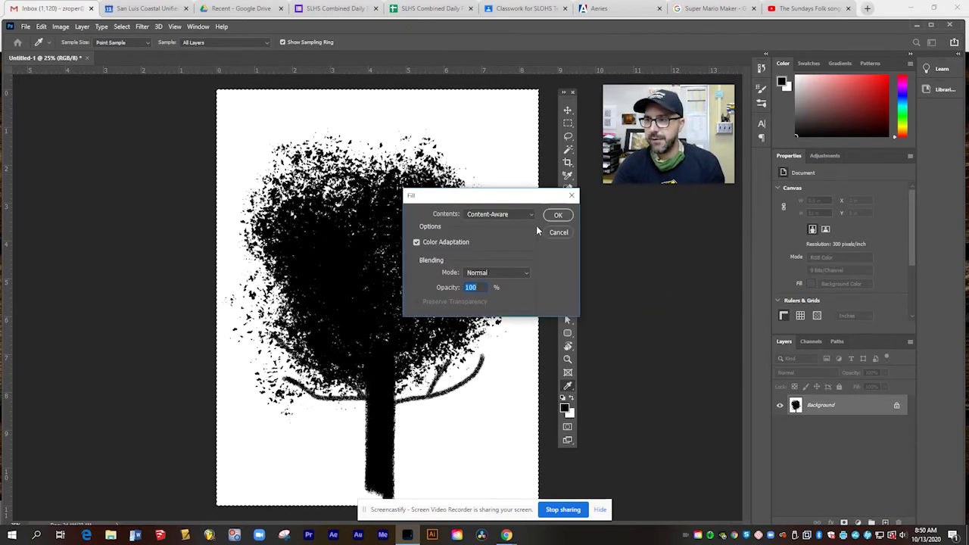
{"action": "left_click", "coordinate": [532, 215]}
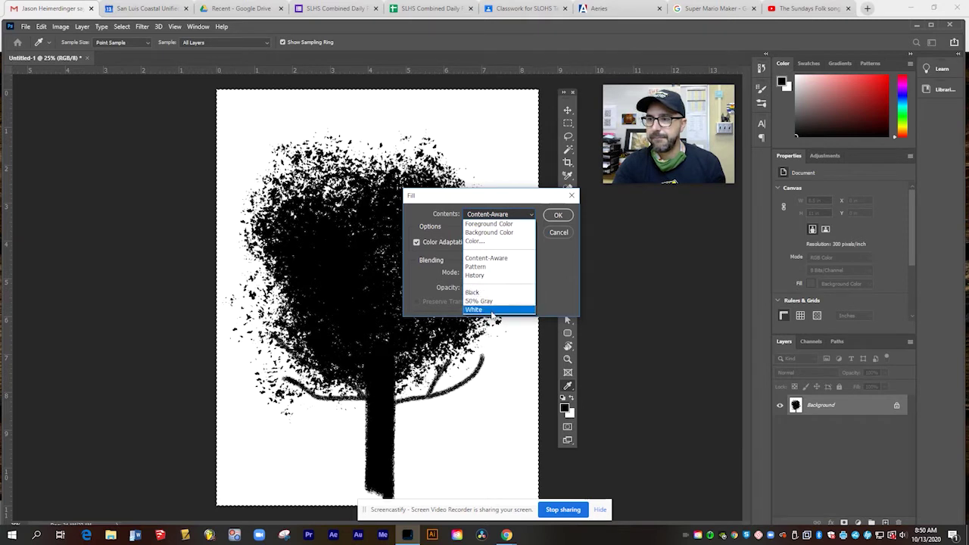
{"action": "left_click", "coordinate": [523, 307]}
{"action": "left_click", "coordinate": [557, 217]}
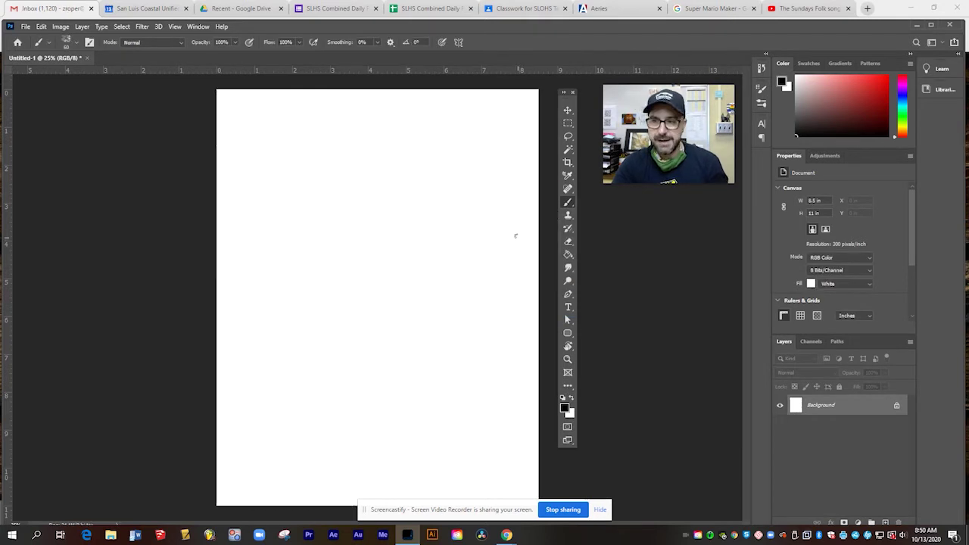
Choose the KYLE Ultimate Inking Thick 'n Thin preset from the Wet Media Brushes and enlarge the brush to 200 px.
{"action": "left_click", "coordinate": [74, 44]}
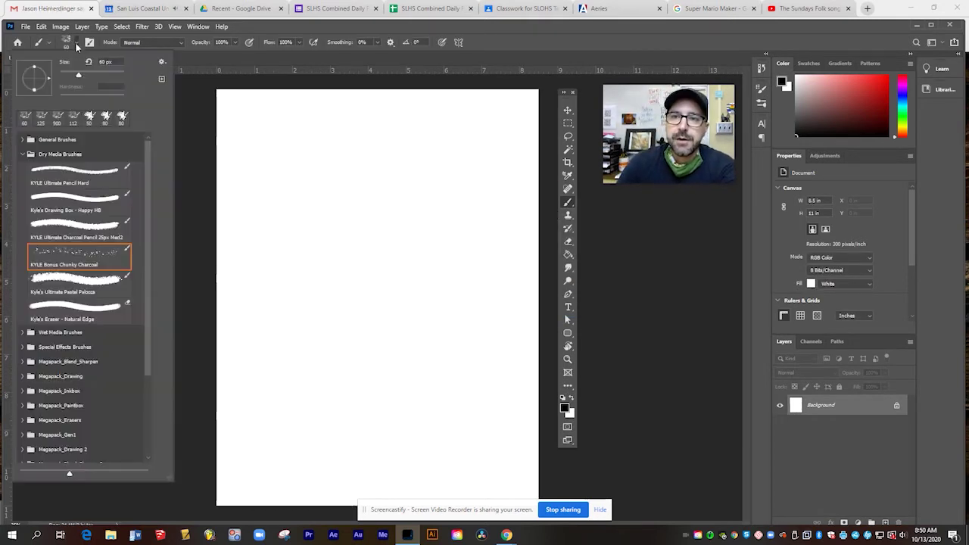
{"action": "left_click", "coordinate": [23, 155]}
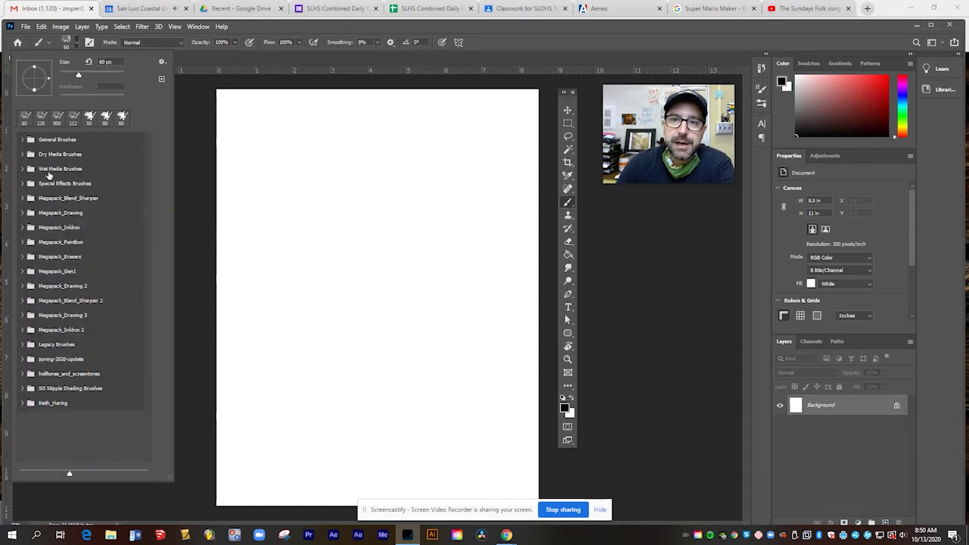
{"action": "left_click", "coordinate": [22, 169]}
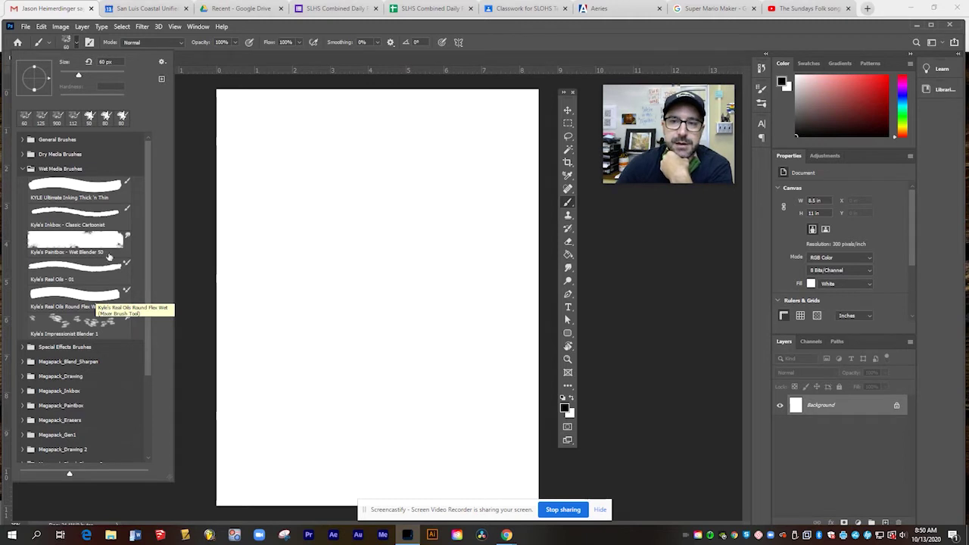
{"action": "left_click", "coordinate": [105, 193]}
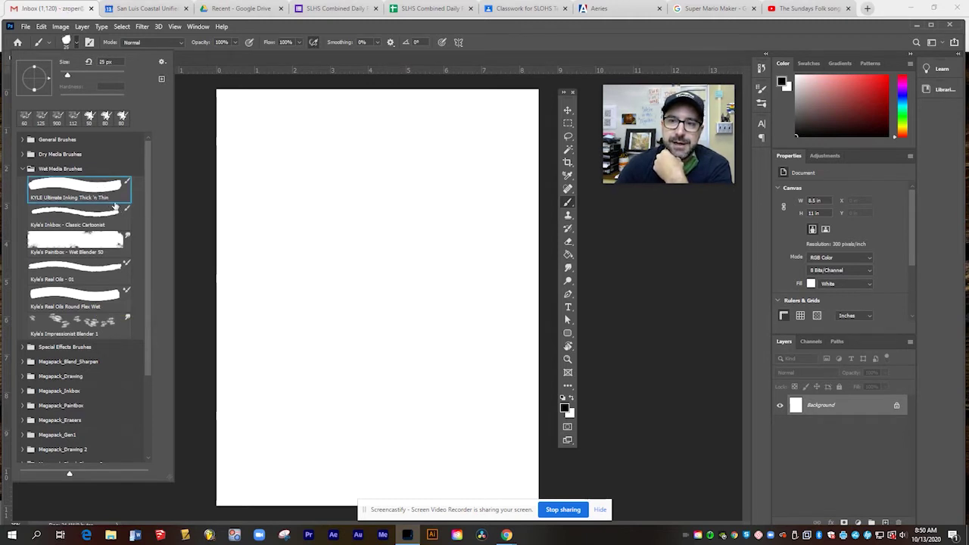
{"action": "left_click", "coordinate": [192, 204]}
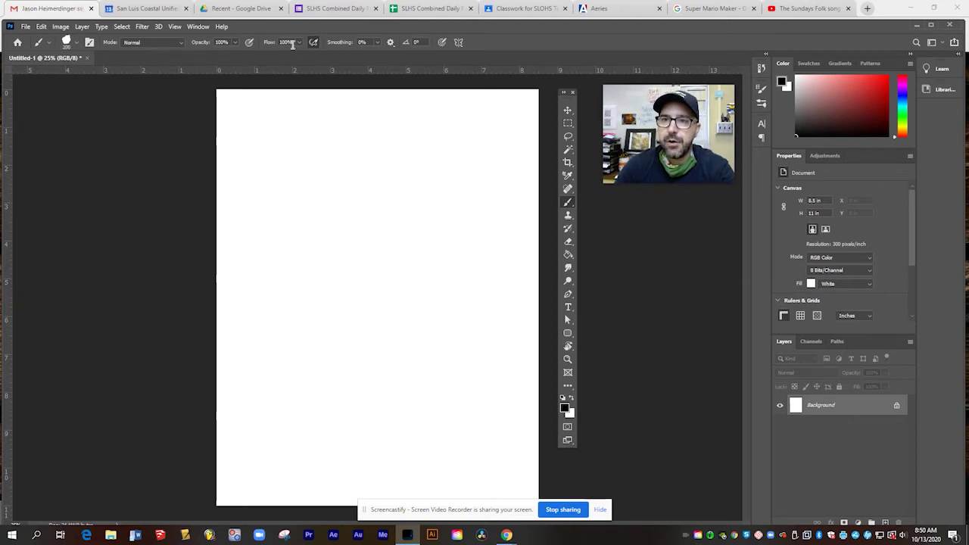
Set the foreground color to a dark red and paint overlapping zigzag test strokes across the upper part of the page.
{"action": "left_click", "coordinate": [565, 408]}
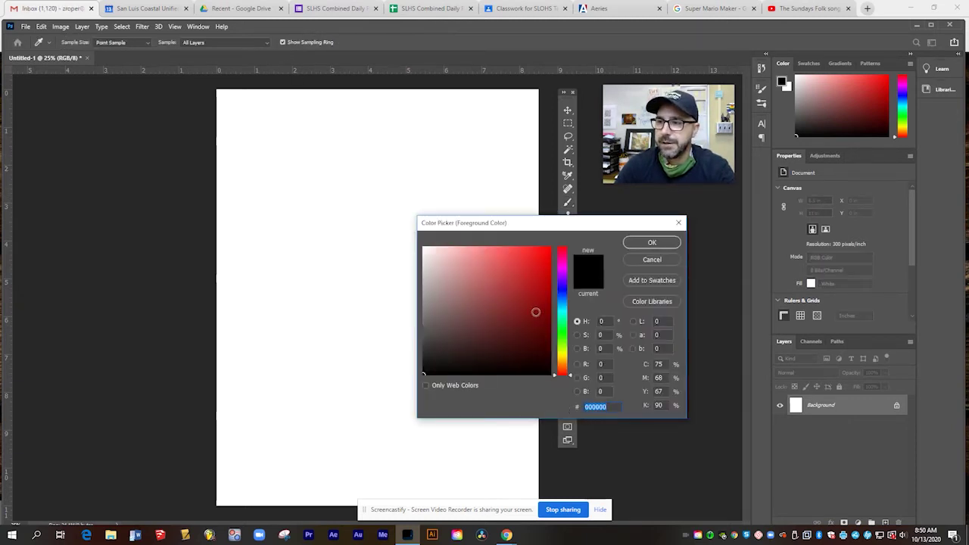
{"action": "left_click", "coordinate": [537, 294]}
{"action": "left_click", "coordinate": [652, 248]}
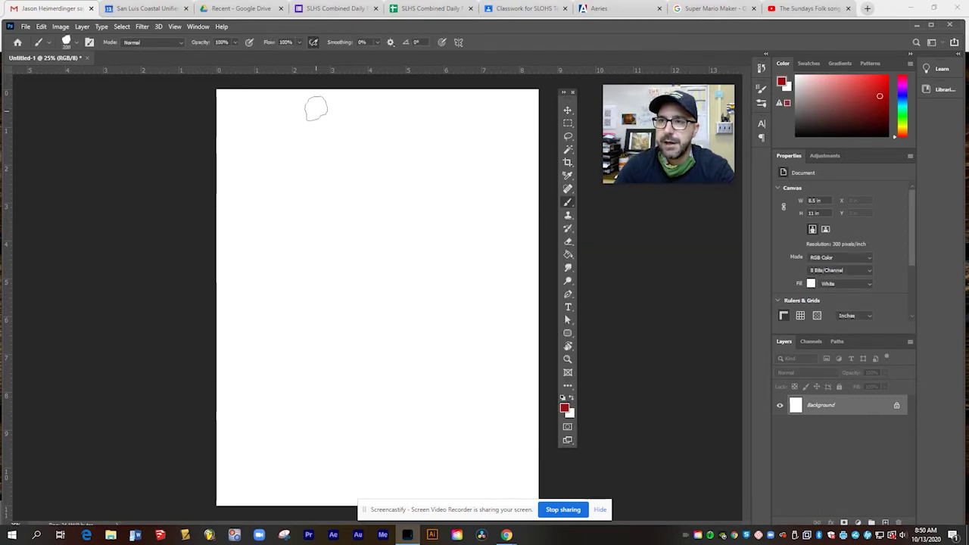
{"action": "mouse_move", "coordinate": [260, 160]}
{"action": "left_mouse_down"}
{"action": "mouse_move", "coordinate": [306, 170]}
{"action": "mouse_move", "coordinate": [293, 184]}
{"action": "mouse_move", "coordinate": [305, 196]}
{"action": "mouse_move", "coordinate": [468, 270]}
{"action": "mouse_move", "coordinate": [473, 294]}
{"action": "mouse_move", "coordinate": [362, 287]}
{"action": "mouse_move", "coordinate": [342, 301]}
{"action": "mouse_move", "coordinate": [457, 375]}
{"action": "left_mouse_up"}
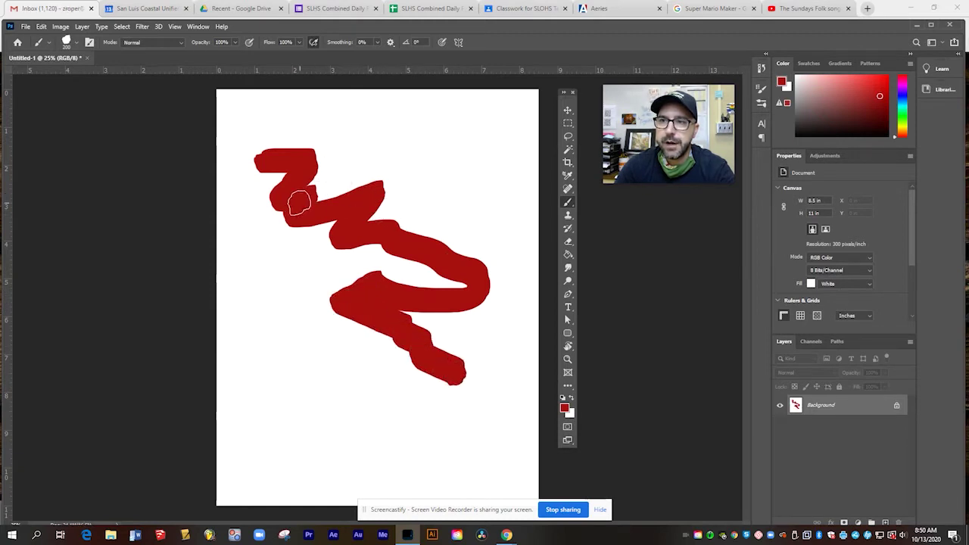
{"action": "mouse_move", "coordinate": [299, 201]}
{"action": "left_mouse_down"}
{"action": "mouse_move", "coordinate": [319, 229]}
{"action": "mouse_move", "coordinate": [353, 229]}
{"action": "mouse_move", "coordinate": [327, 250]}
{"action": "mouse_move", "coordinate": [464, 266]}
{"action": "mouse_move", "coordinate": [455, 277]}
{"action": "mouse_move", "coordinate": [326, 290]}
{"action": "mouse_move", "coordinate": [350, 288]}
{"action": "mouse_move", "coordinate": [349, 264]}
{"action": "mouse_move", "coordinate": [261, 242]}
{"action": "mouse_move", "coordinate": [297, 226]}
{"action": "mouse_move", "coordinate": [283, 225]}
{"action": "mouse_move", "coordinate": [327, 291]}
{"action": "left_mouse_up"}
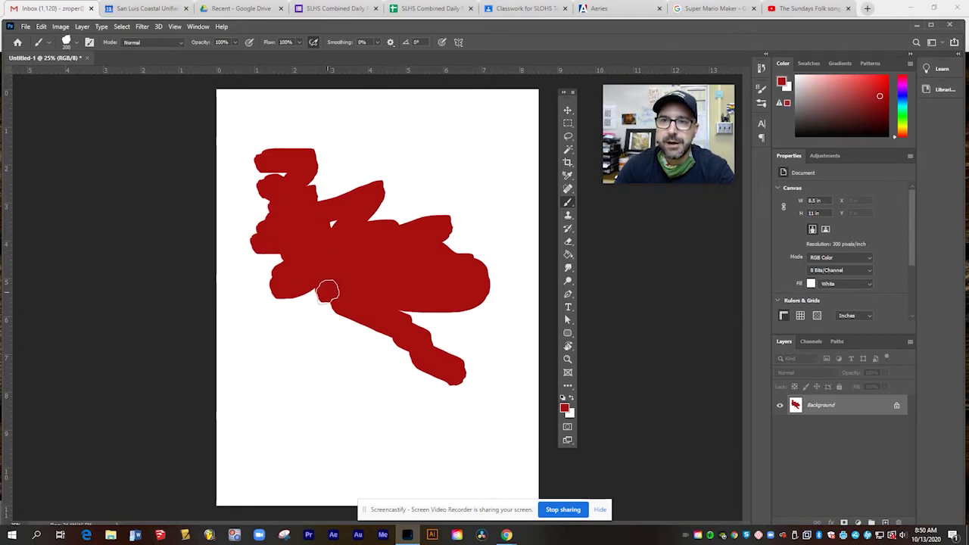
Set the brush's blending mode to Multiply and paint more strokes over the red shape.
{"action": "left_click", "coordinate": [171, 42]}
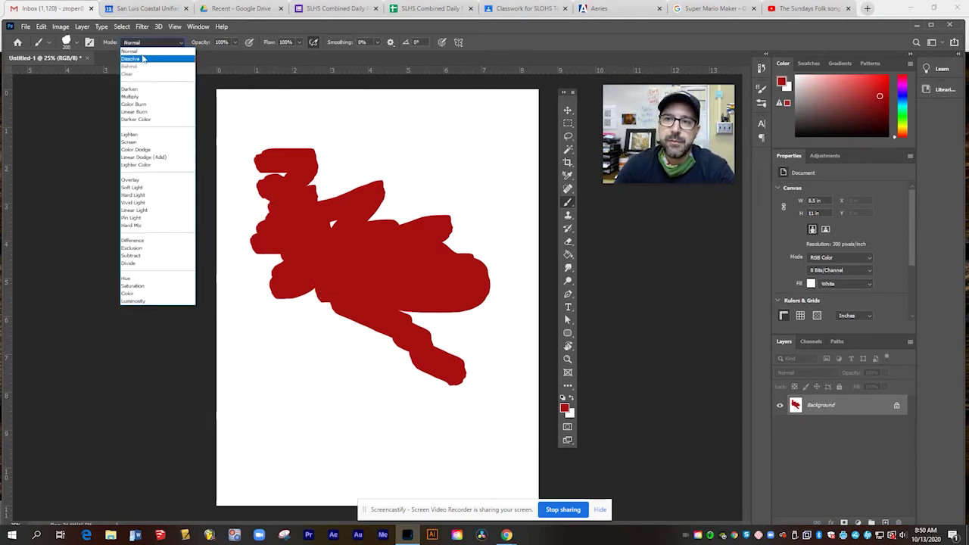
{"action": "left_click", "coordinate": [130, 97]}
{"action": "mouse_move", "coordinate": [286, 160]}
{"action": "left_mouse_down"}
{"action": "mouse_move", "coordinate": [407, 219]}
{"action": "mouse_move", "coordinate": [271, 284]}
{"action": "mouse_move", "coordinate": [301, 238]}
{"action": "mouse_move", "coordinate": [417, 301]}
{"action": "mouse_move", "coordinate": [346, 245]}
{"action": "mouse_move", "coordinate": [257, 244]}
{"action": "mouse_move", "coordinate": [253, 233]}
{"action": "mouse_move", "coordinate": [388, 182]}
{"action": "mouse_move", "coordinate": [368, 168]}
{"action": "mouse_move", "coordinate": [435, 163]}
{"action": "left_mouse_up"}
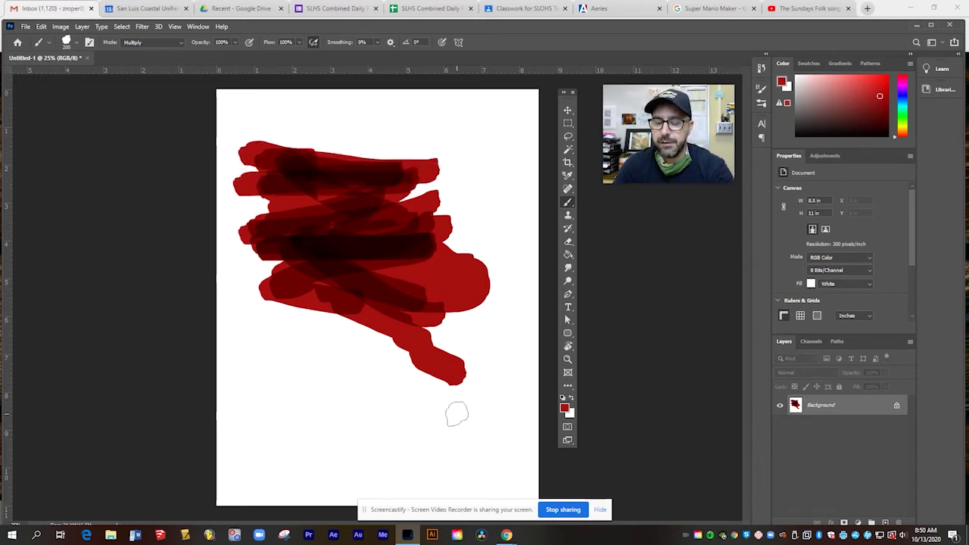
Undo all the red inking strokes, both Multiply and Normal, until the page is blank.
{"action": "key", "text": "ctrl+z"}
{"action": "key", "text": "ctrl+z"}
{"action": "key", "text": "ctrl+z"}
{"action": "key", "text": "ctrl+z"}
{"action": "key", "text": "ctrl+z"}
{"action": "key", "text": "ctrl+z"}
{"action": "key", "text": "ctrl+z"}
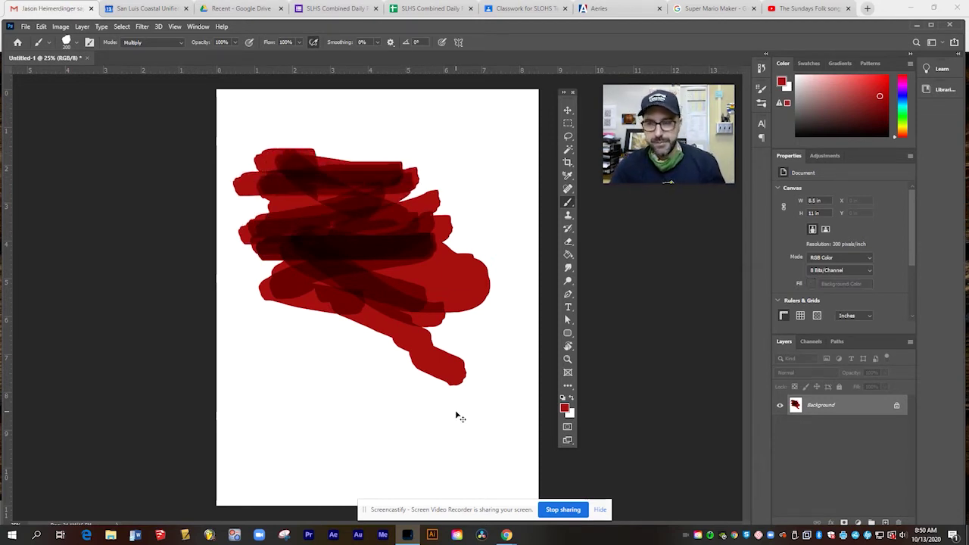
{"action": "key", "text": "ctrl+z"}
{"action": "key", "text": "ctrl+z"}
{"action": "key", "text": "ctrl+z"}
{"action": "key", "text": "ctrl+z"}
{"action": "key", "text": "ctrl+z"}
{"action": "key", "text": "ctrl+z"}
{"action": "key", "text": "ctrl+z"}
{"action": "key", "text": "ctrl+z"}
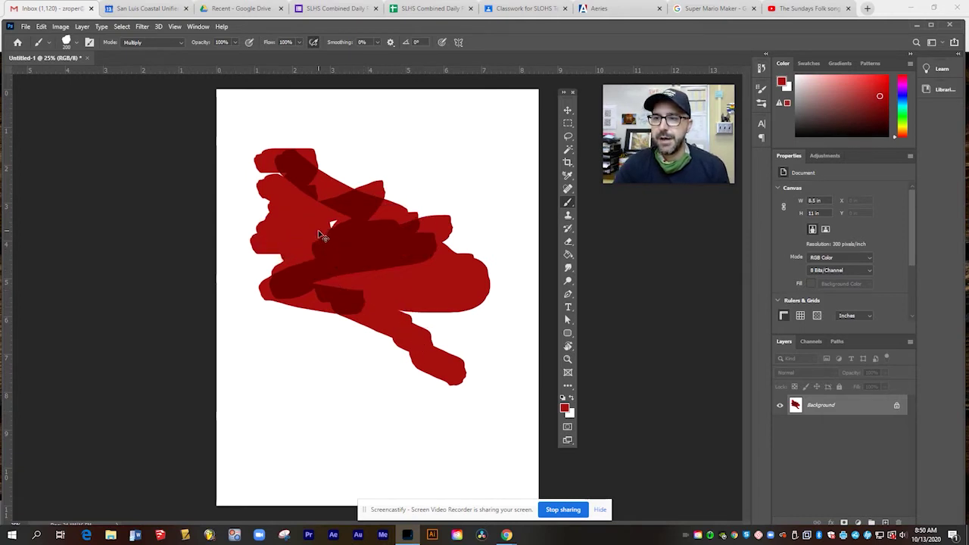
Choose the Kyle's Real Oils Round Flex Wet mixer brush and paint one winding red stroke down the page at 100 px.
{"action": "left_click", "coordinate": [73, 41]}
{"action": "left_click", "coordinate": [93, 304]}
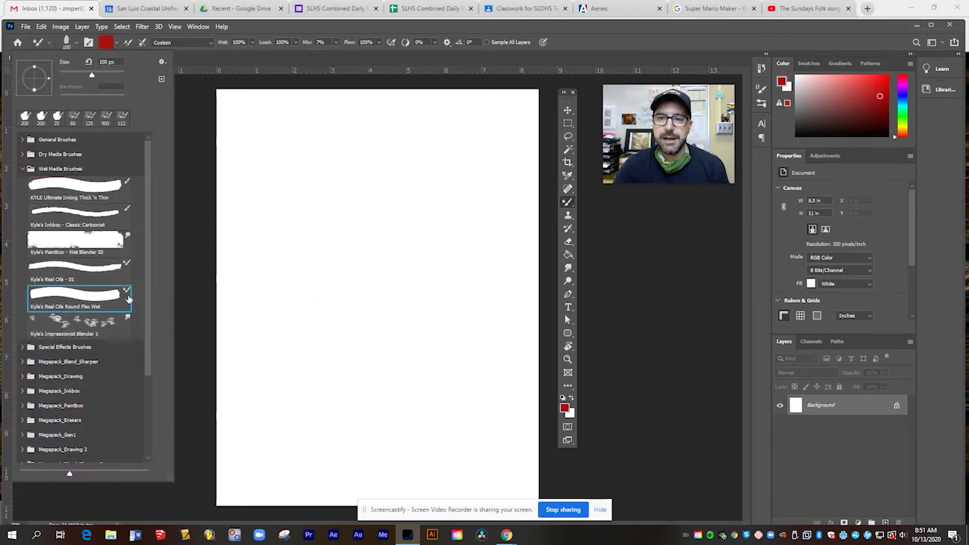
{"action": "mouse_move", "coordinate": [239, 269]}
{"action": "left_mouse_down"}
{"action": "mouse_move", "coordinate": [343, 198]}
{"action": "mouse_move", "coordinate": [417, 231]}
{"action": "mouse_move", "coordinate": [290, 282]}
{"action": "mouse_move", "coordinate": [448, 295]}
{"action": "mouse_move", "coordinate": [336, 357]}
{"action": "mouse_move", "coordinate": [351, 408]}
{"action": "left_mouse_up"}
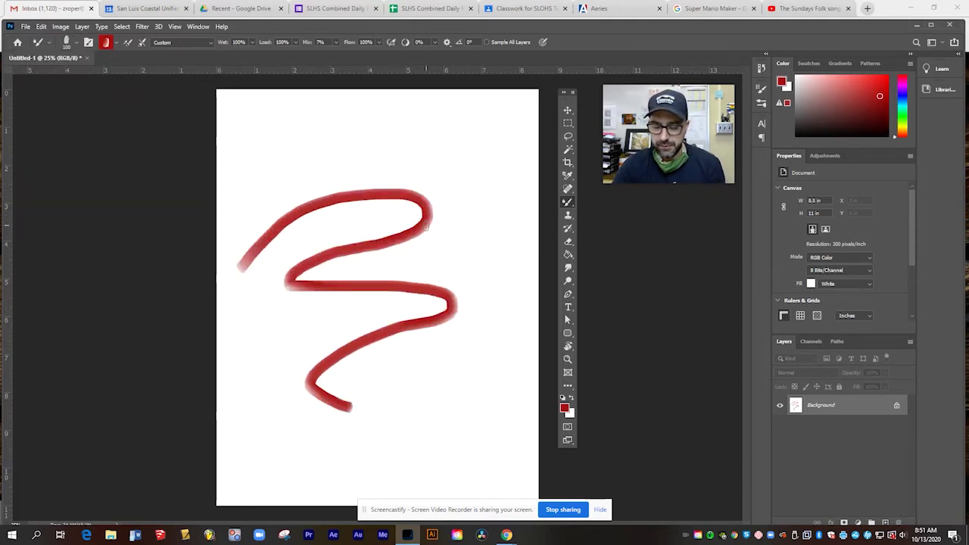
Enlarge the oil brush to 300 px and paint dense overlapping strokes over the upper half of the winding line.
{"action": "key", "text": "bracketright"}
{"action": "key", "text": "bracketright"}
{"action": "key", "text": "bracketright"}
{"action": "key", "text": "bracketright"}
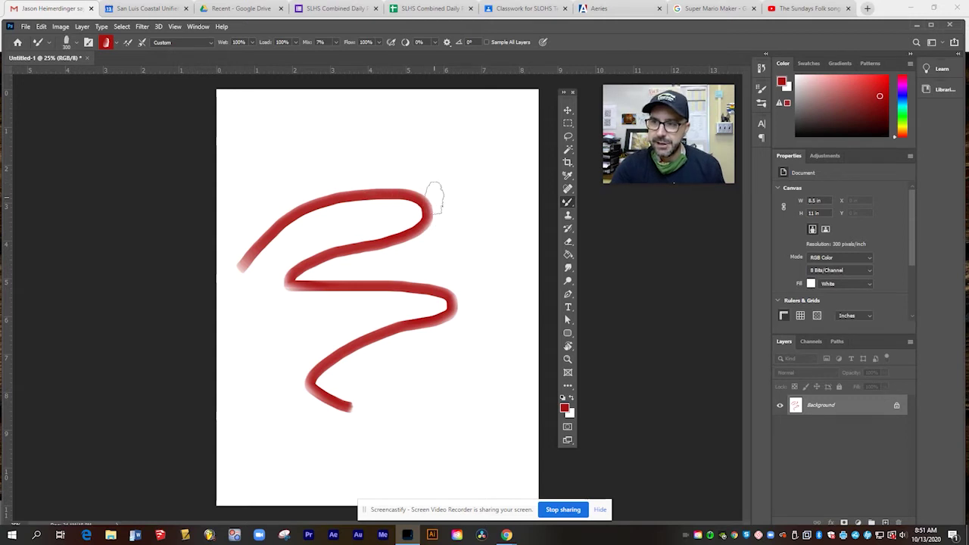
{"action": "mouse_move", "coordinate": [260, 264]}
{"action": "left_mouse_down"}
{"action": "mouse_move", "coordinate": [325, 212]}
{"action": "mouse_move", "coordinate": [440, 197]}
{"action": "mouse_move", "coordinate": [424, 214]}
{"action": "mouse_move", "coordinate": [307, 243]}
{"action": "mouse_move", "coordinate": [437, 242]}
{"action": "mouse_move", "coordinate": [354, 248]}
{"action": "mouse_move", "coordinate": [322, 269]}
{"action": "mouse_move", "coordinate": [307, 252]}
{"action": "mouse_move", "coordinate": [383, 253]}
{"action": "mouse_move", "coordinate": [348, 268]}
{"action": "mouse_move", "coordinate": [360, 278]}
{"action": "mouse_move", "coordinate": [321, 278]}
{"action": "mouse_move", "coordinate": [340, 257]}
{"action": "mouse_move", "coordinate": [293, 263]}
{"action": "mouse_move", "coordinate": [315, 243]}
{"action": "mouse_move", "coordinate": [324, 211]}
{"action": "mouse_move", "coordinate": [312, 214]}
{"action": "mouse_move", "coordinate": [333, 181]}
{"action": "mouse_move", "coordinate": [338, 194]}
{"action": "mouse_move", "coordinate": [435, 178]}
{"action": "mouse_move", "coordinate": [425, 231]}
{"action": "mouse_move", "coordinate": [446, 250]}
{"action": "mouse_move", "coordinate": [397, 242]}
{"action": "mouse_move", "coordinate": [423, 261]}
{"action": "mouse_move", "coordinate": [441, 257]}
{"action": "mouse_move", "coordinate": [406, 256]}
{"action": "mouse_move", "coordinate": [378, 279]}
{"action": "mouse_move", "coordinate": [344, 274]}
{"action": "mouse_move", "coordinate": [415, 279]}
{"action": "mouse_move", "coordinate": [321, 303]}
{"action": "left_mouse_up"}
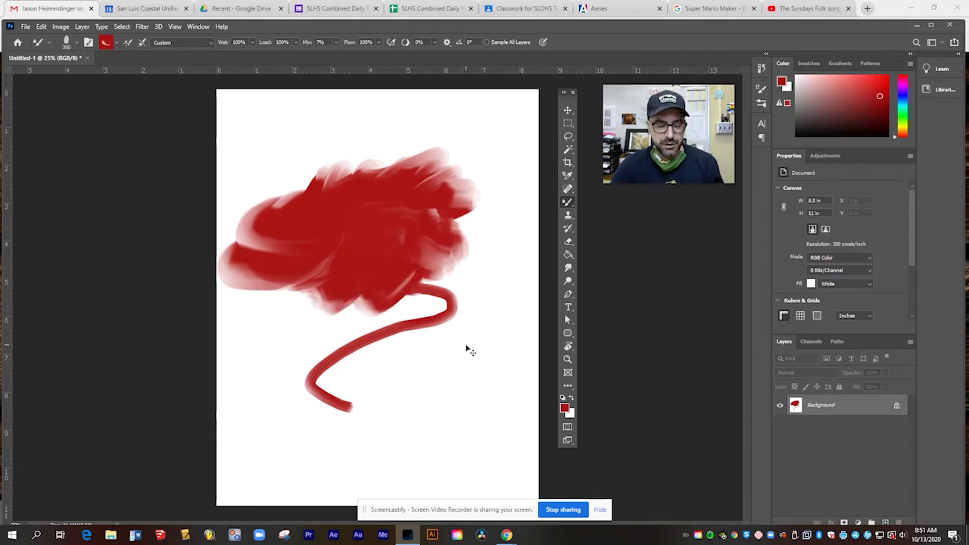
Undo all the oil brush strokes, including the winding line, until the page is blank.
{"action": "key", "text": "ctrl+z"}
{"action": "key", "text": "ctrl+z"}
{"action": "key", "text": "ctrl+z"}
{"action": "key", "text": "ctrl+z"}
{"action": "key", "text": "ctrl+z"}
{"action": "key", "text": "ctrl+z"}
{"action": "key", "text": "ctrl+z"}
{"action": "key", "text": "ctrl+z"}
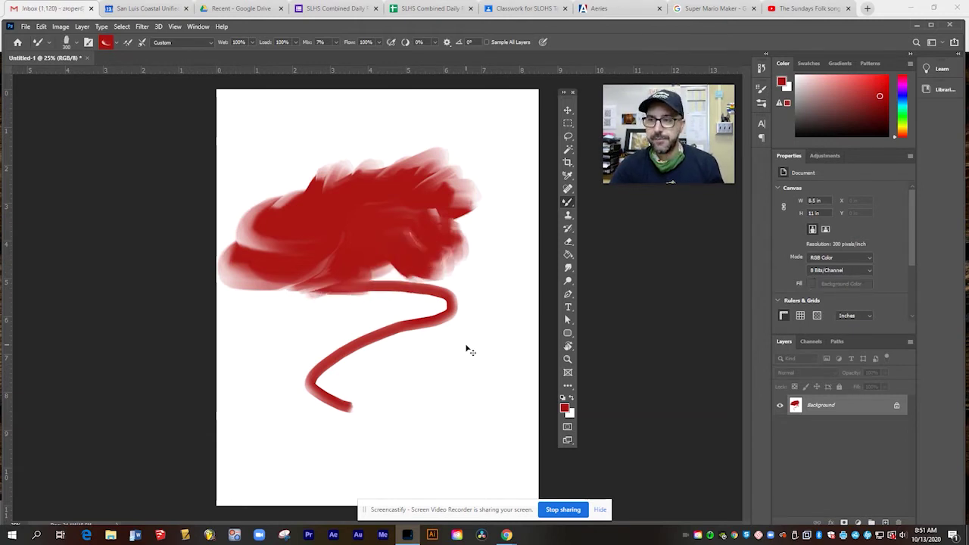
{"action": "key", "text": "ctrl+z"}
{"action": "key", "text": "ctrl+z"}
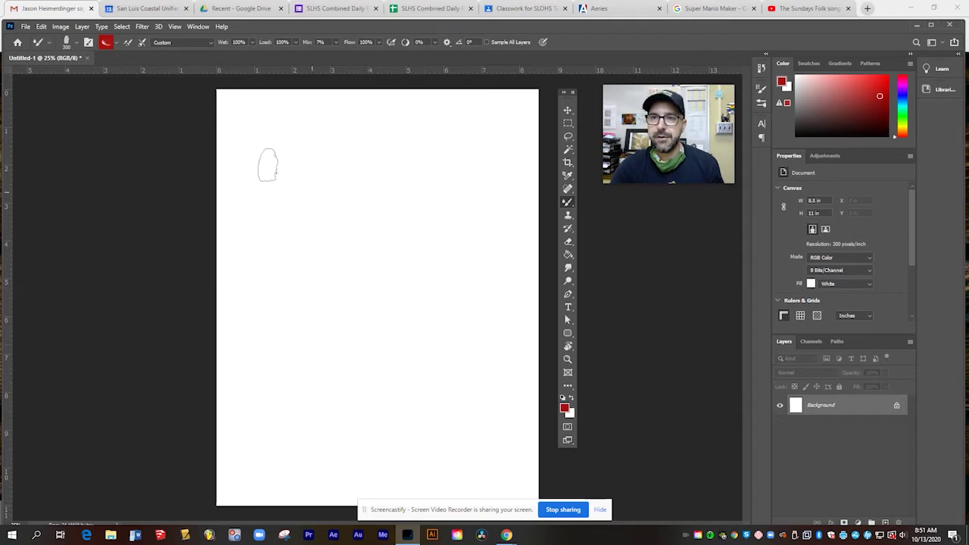
Collapse the Wet Media group and choose Kyle's Spatter Brushes - Spatter Bot Tilt from the Special Effects Brushes.
{"action": "left_click", "coordinate": [77, 42]}
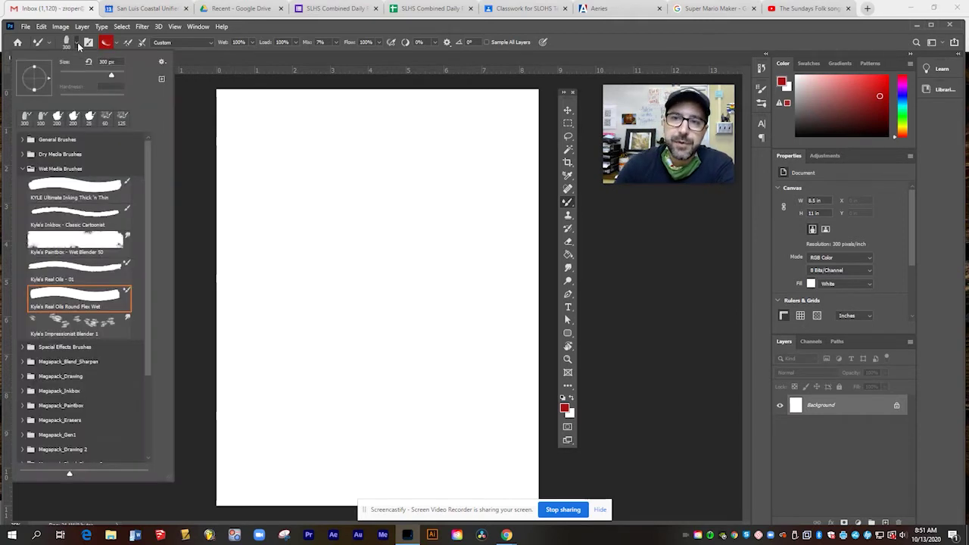
{"action": "left_click", "coordinate": [21, 172]}
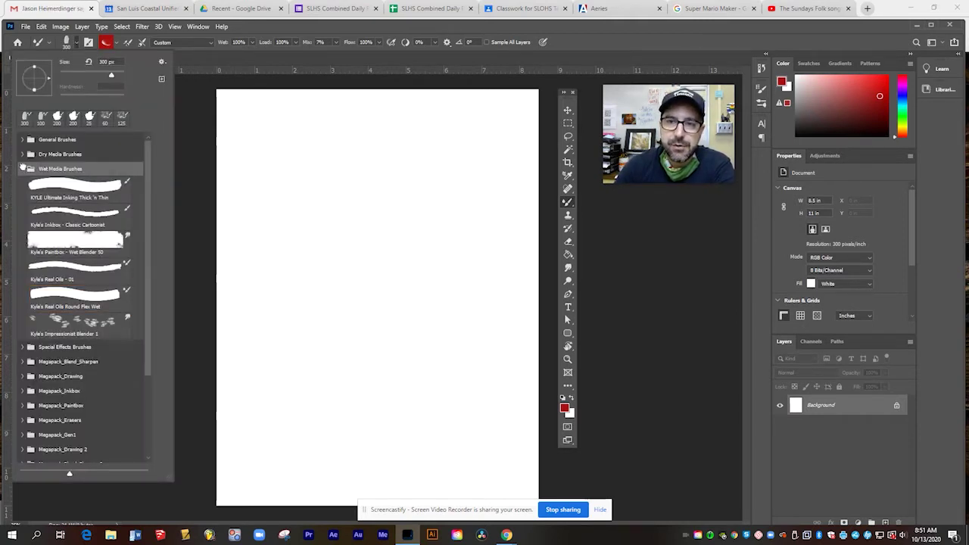
{"action": "left_click", "coordinate": [22, 168]}
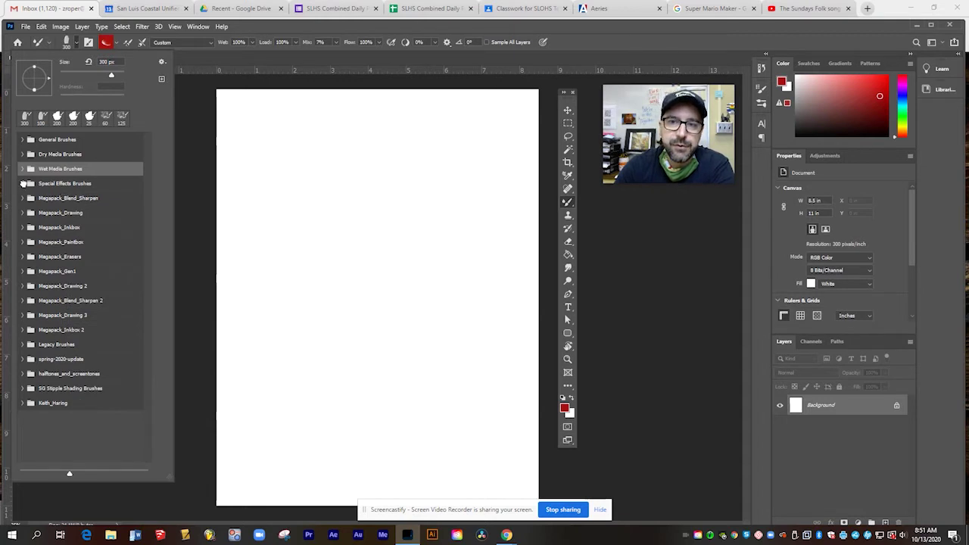
{"action": "left_click", "coordinate": [23, 183]}
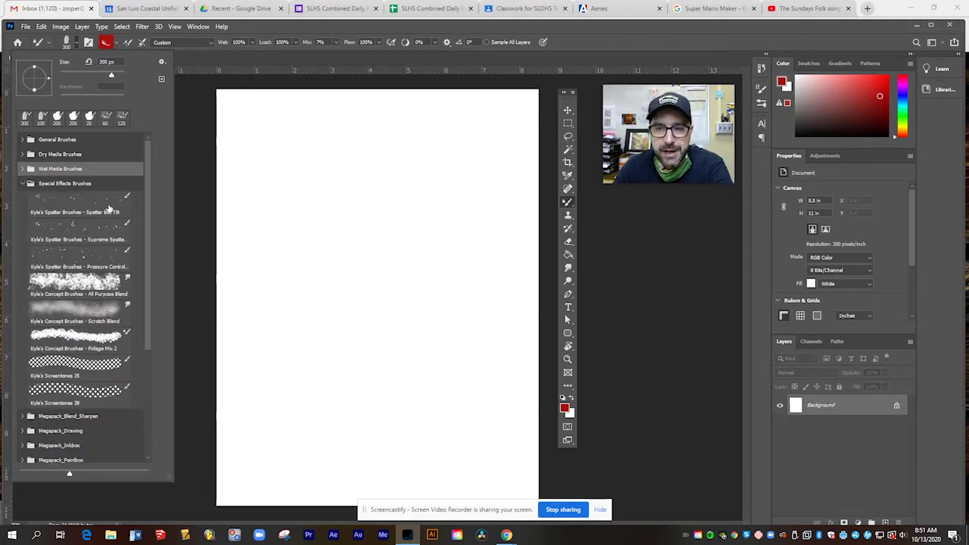
{"action": "left_click", "coordinate": [94, 212]}
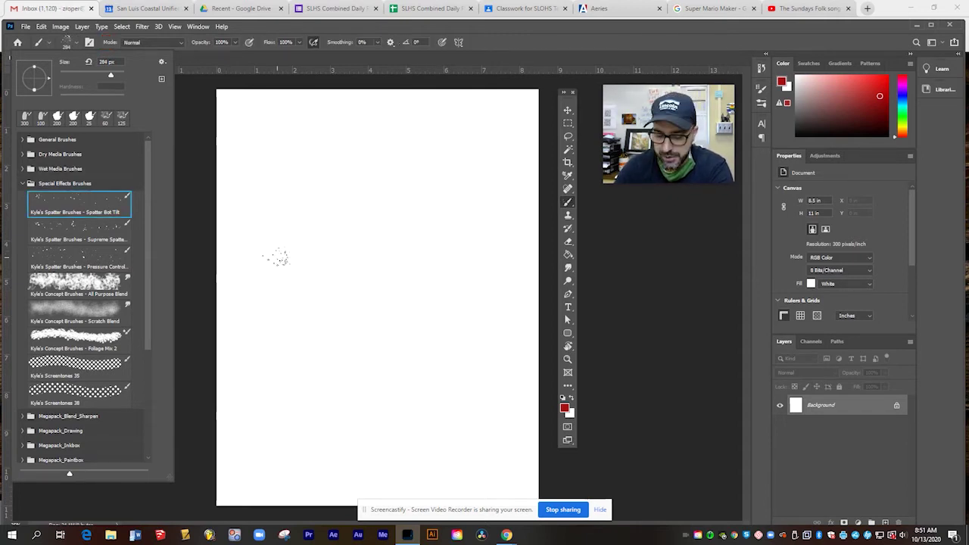
Enlarge the spatter brush to 1500 px and scatter red droplets over the page's upper area and both lower corners.
{"action": "left_click", "coordinate": [277, 258]}
{"action": "mouse_move", "coordinate": [279, 257]}
{"action": "left_mouse_down"}
{"action": "mouse_move", "coordinate": [341, 269]}
{"action": "mouse_move", "coordinate": [337, 291]}
{"action": "mouse_move", "coordinate": [496, 401]}
{"action": "mouse_move", "coordinate": [499, 436]}
{"action": "left_mouse_up"}
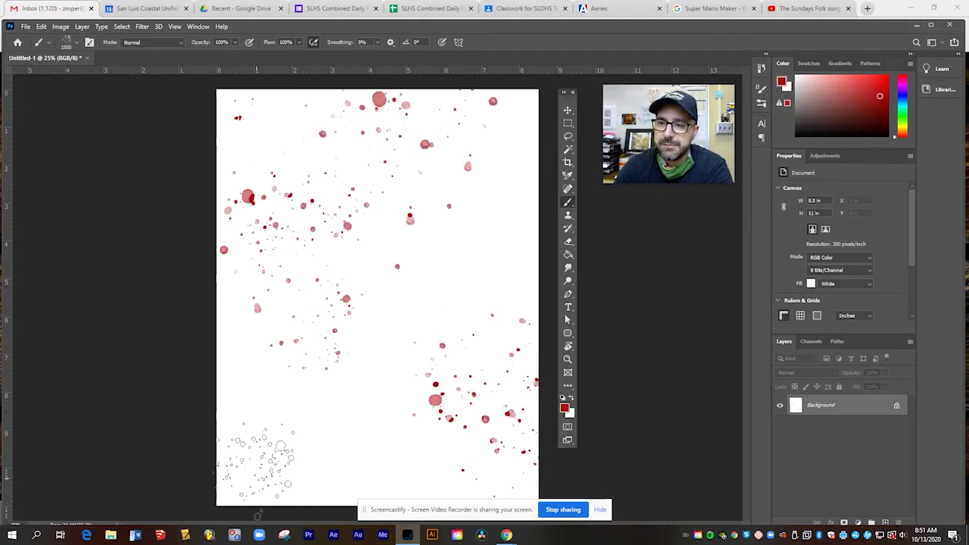
{"action": "mouse_move", "coordinate": [257, 463]}
{"action": "left_mouse_down"}
{"action": "mouse_move", "coordinate": [341, 454]}
{"action": "mouse_move", "coordinate": [500, 430]}
{"action": "left_mouse_up"}
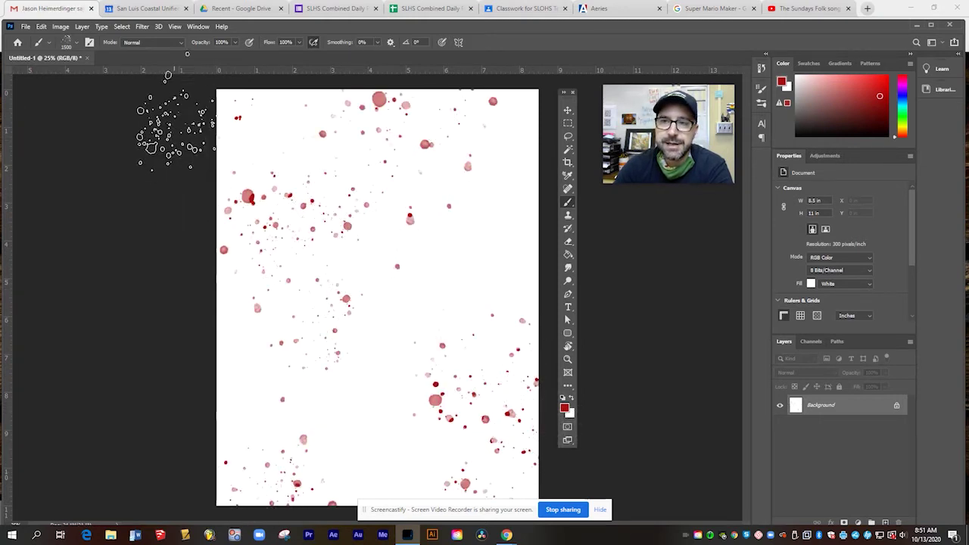
Choose the Kyle's Concept Brushes - All Purpose Blend smudge preset, enlarge it to 600 px and smear away the spatters in the page's middle.
{"action": "left_click", "coordinate": [76, 43]}
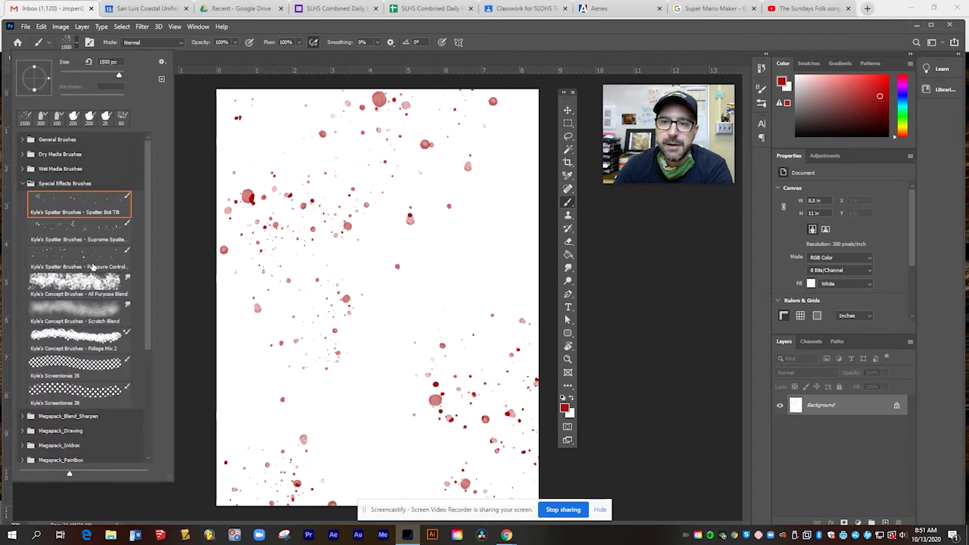
{"action": "left_click", "coordinate": [103, 288]}
{"action": "key", "text": "r"}
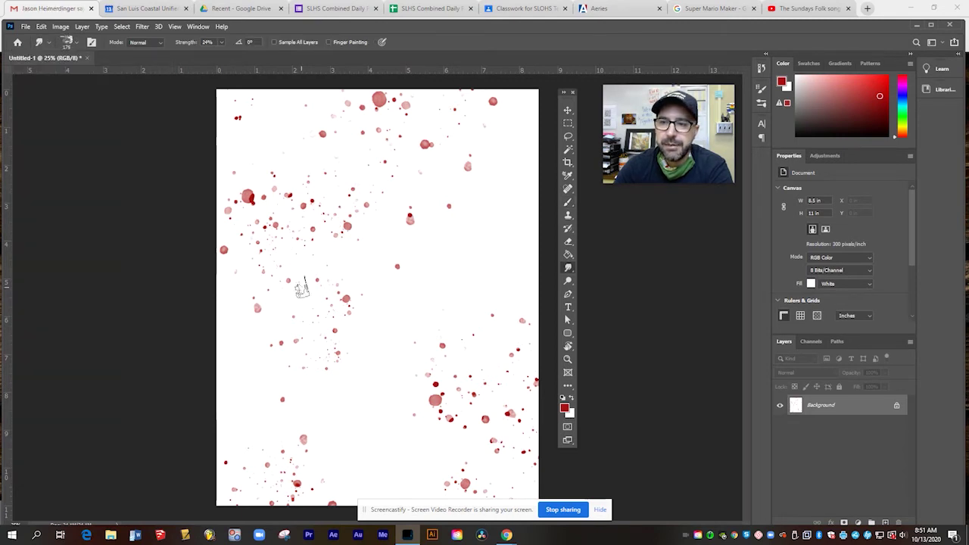
{"action": "mouse_move", "coordinate": [291, 267]}
{"action": "left_mouse_down"}
{"action": "mouse_move", "coordinate": [282, 221]}
{"action": "mouse_move", "coordinate": [260, 212]}
{"action": "mouse_move", "coordinate": [266, 206]}
{"action": "mouse_move", "coordinate": [274, 241]}
{"action": "mouse_move", "coordinate": [341, 253]}
{"action": "left_mouse_up"}
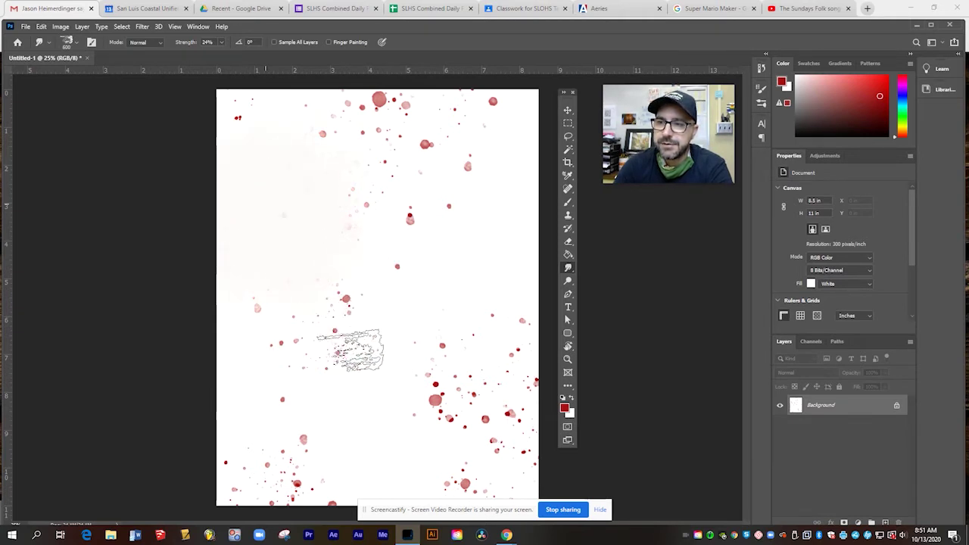
{"action": "left_click_drag", "start_coordinate": [392, 388], "coordinate": [271, 219]}
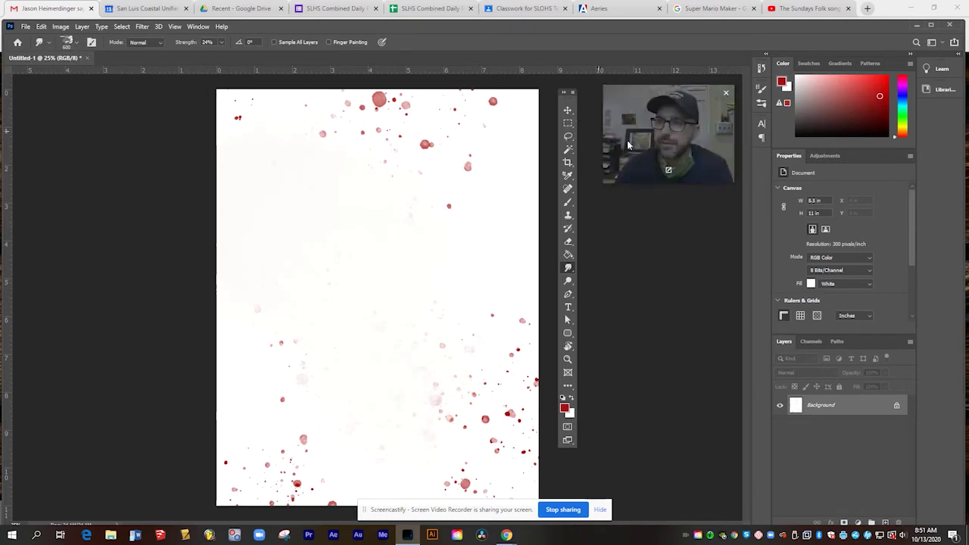
Return to the Brush tool and choose the Kyle's Screentones 35 preset from the Special Effects Brushes.
{"action": "left_click", "coordinate": [568, 203]}
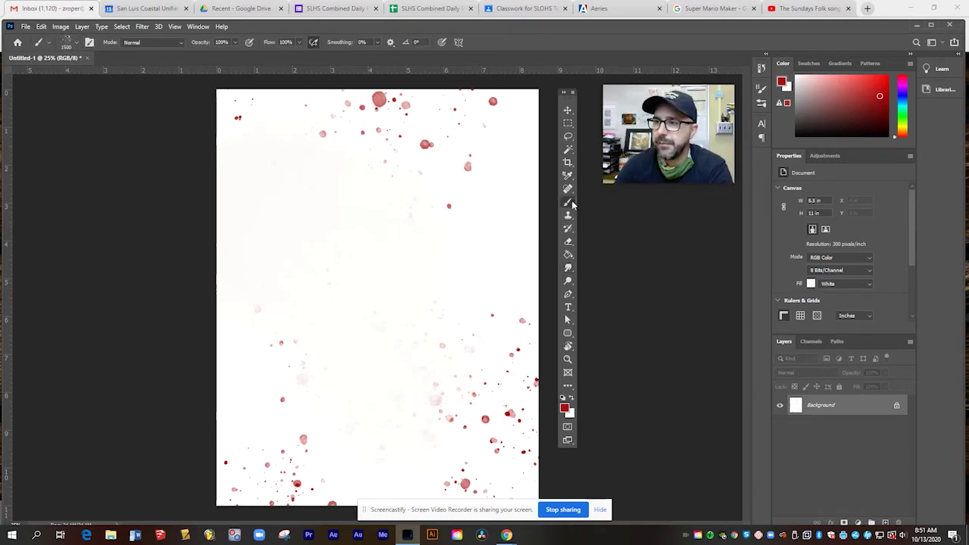
{"action": "left_click", "coordinate": [69, 43]}
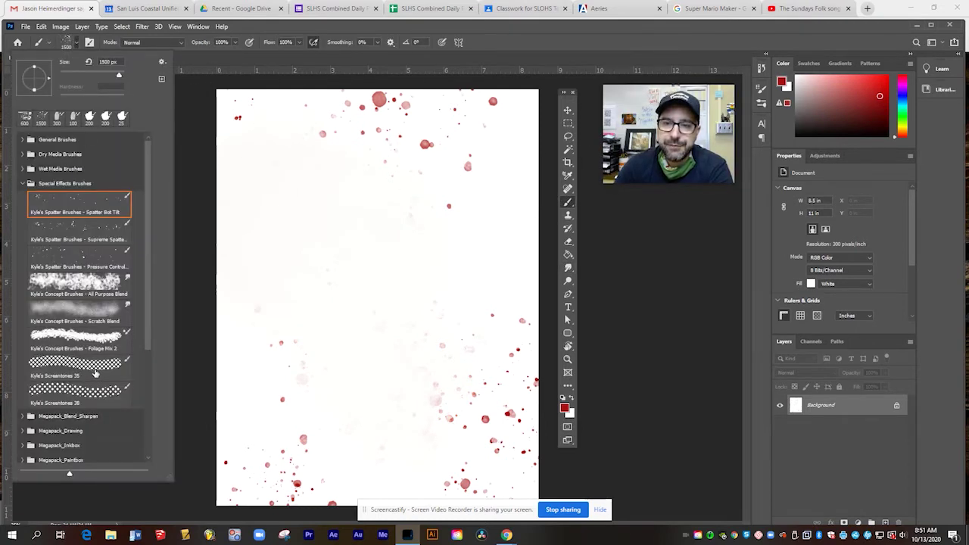
{"action": "left_click", "coordinate": [96, 373]}
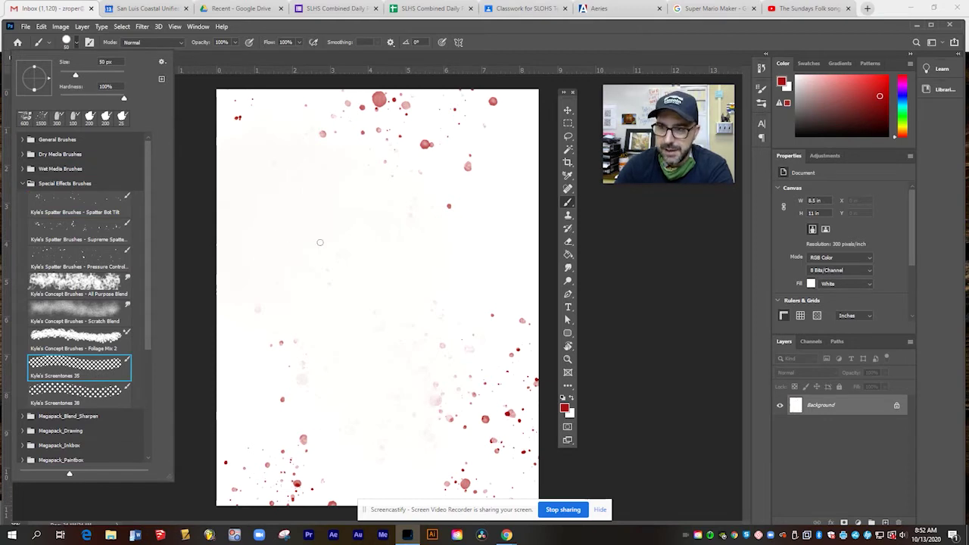
{"action": "left_click", "coordinate": [200, 220]}
Enlarge the screentone brush to 500 px and paint a short, wide stroke across the page's upper left area.
{"action": "key", "text": "bracketright"}
{"action": "key", "text": "bracketright"}
{"action": "key", "text": "bracketright"}
{"action": "key", "text": "bracketright"}
{"action": "key", "text": "bracketright"}
{"action": "key", "text": "bracketright"}
{"action": "key", "text": "bracketright"}
{"action": "key", "text": "bracketright"}
{"action": "key", "text": "bracketright"}
{"action": "key", "text": "bracketright"}
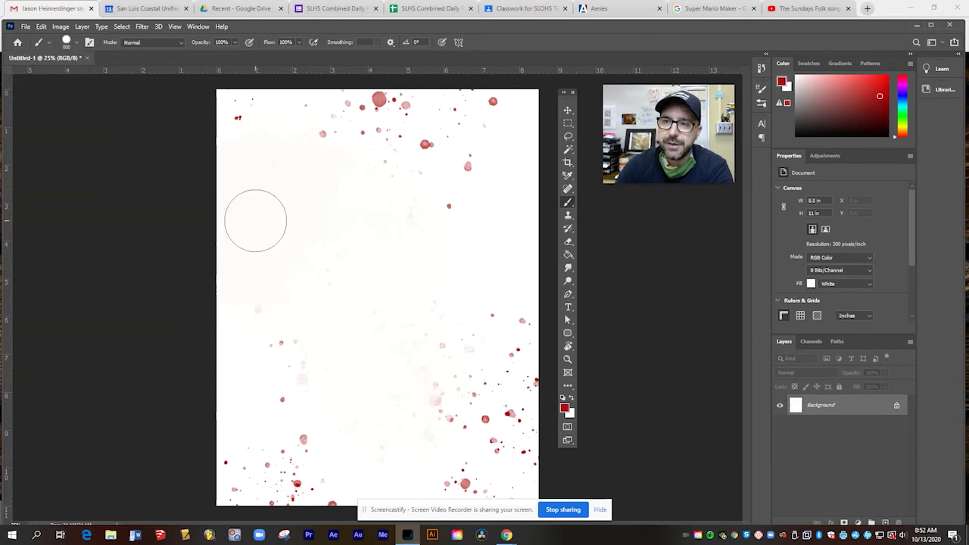
{"action": "left_click_drag", "start_coordinate": [257, 219], "coordinate": [363, 195]}
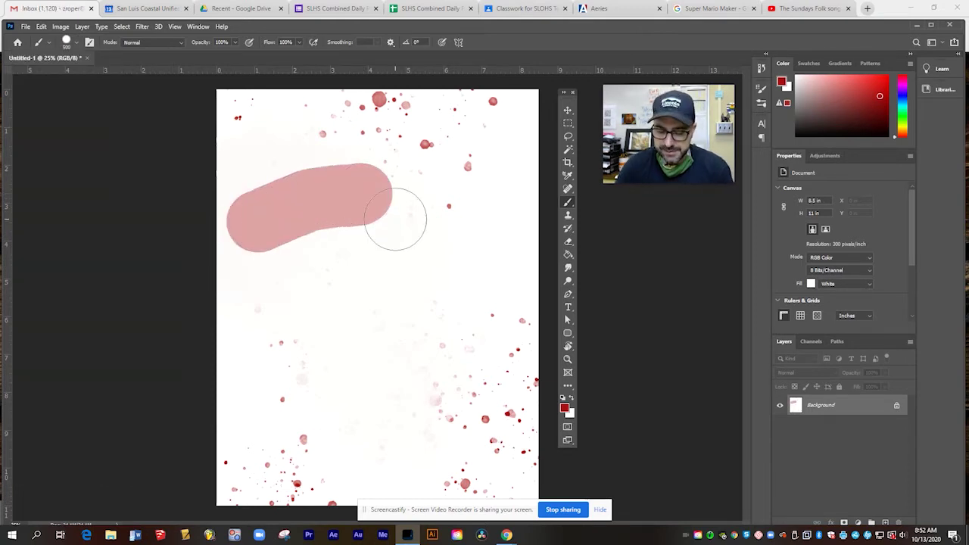
Paint additional screentone strokes along the lower edge of the existing stroke at 100% zoom.
{"action": "key", "text": "ctrl+plus"}
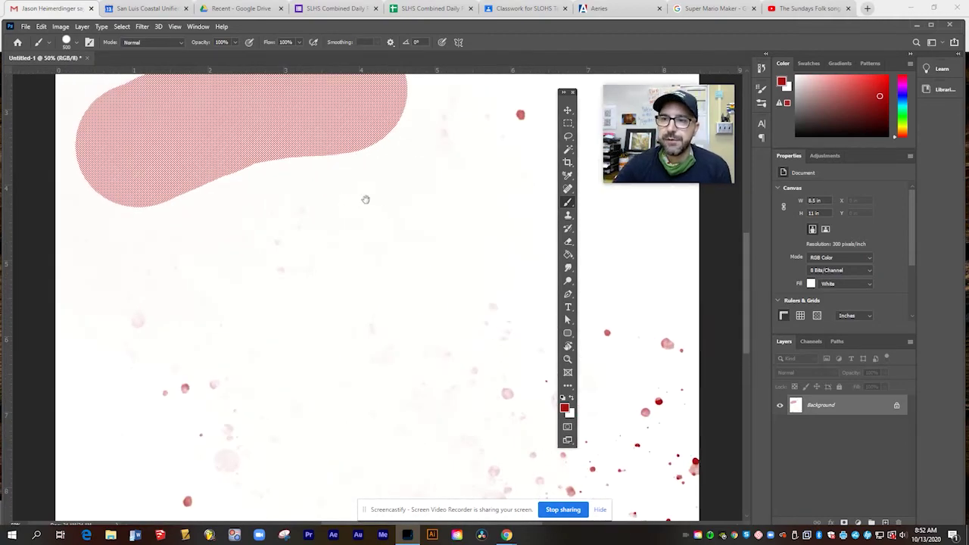
{"action": "scroll", "coordinate": [366, 200], "scroll_direction": "up", "scroll_amount": 5}
{"action": "scroll", "coordinate": [341, 303], "scroll_direction": "left", "scroll_amount": 2}
{"action": "key", "text": "ctrl+plus"}
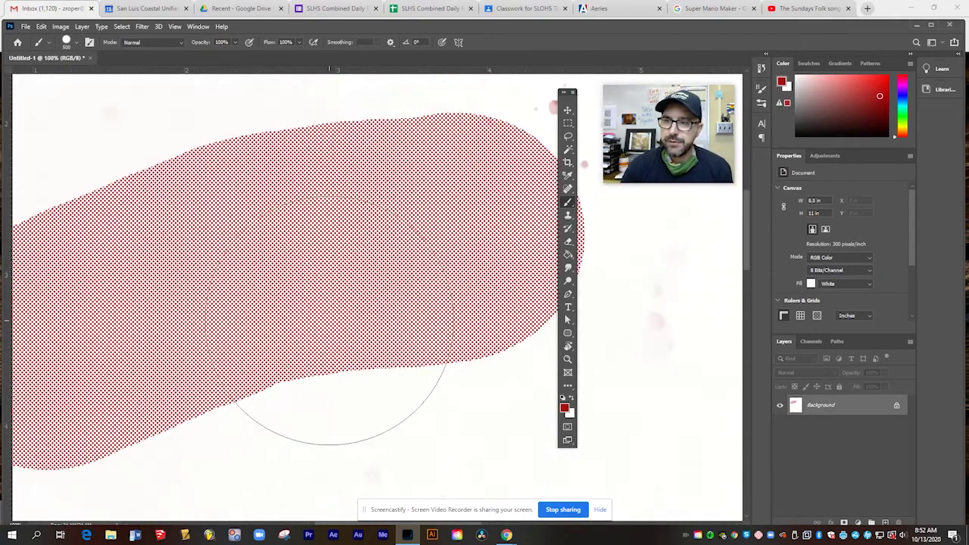
{"action": "mouse_move", "coordinate": [340, 318]}
{"action": "left_mouse_down"}
{"action": "mouse_move", "coordinate": [360, 346]}
{"action": "mouse_move", "coordinate": [409, 340]}
{"action": "mouse_move", "coordinate": [271, 369]}
{"action": "mouse_move", "coordinate": [443, 415]}
{"action": "left_mouse_up"}
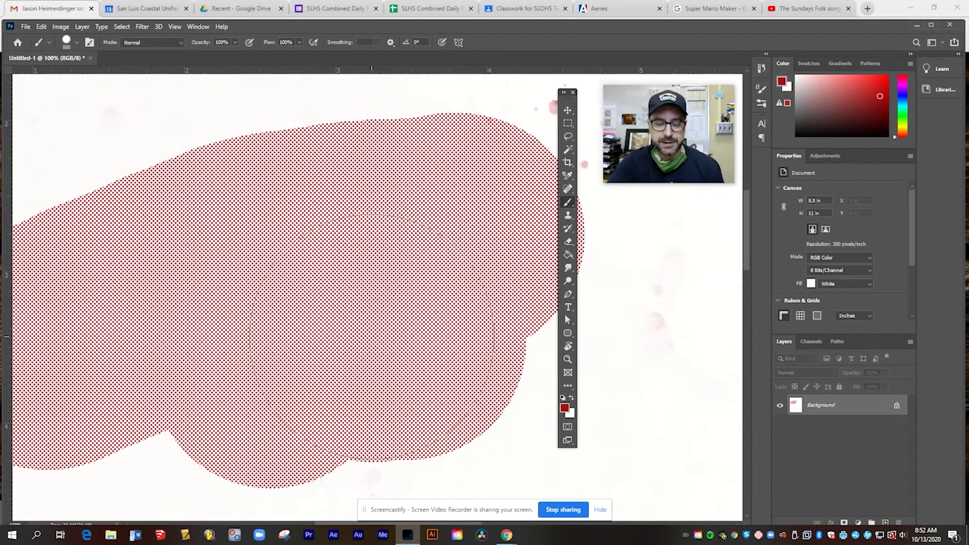
Undo all the screentone strokes, including the first wide one in the page's upper left area.
{"action": "key", "text": "ctrl+z"}
{"action": "key", "text": "ctrl+z"}
{"action": "key", "text": "ctrl+z"}
{"action": "key", "text": "ctrl+z"}
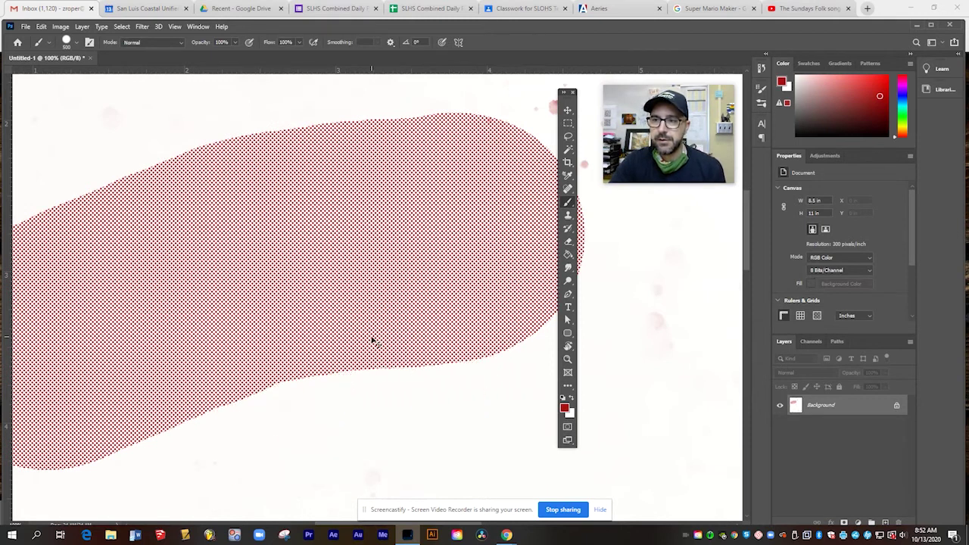
{"action": "key", "text": "ctrl+z"}
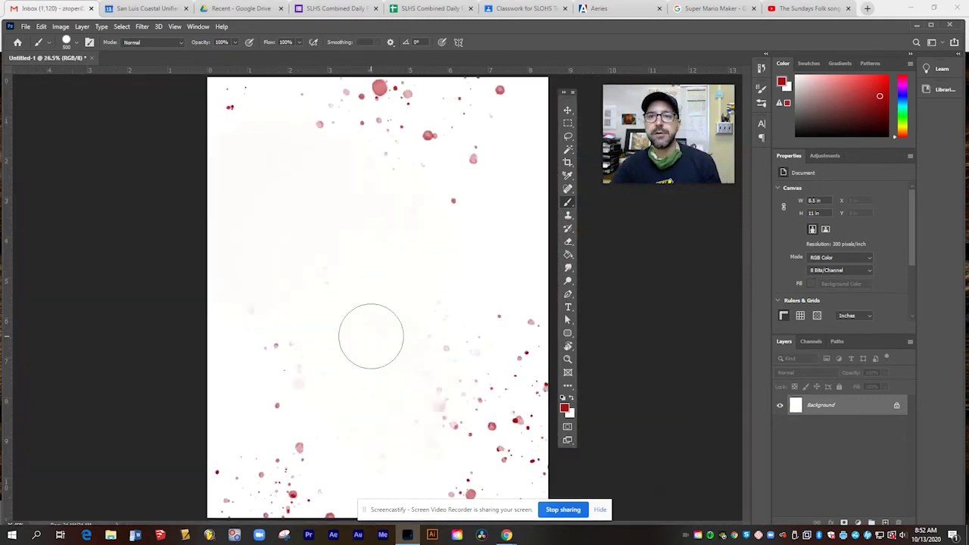
Examine the Kyle's Drawing Box presets in the Megapack_Drawing brush group, then collapse the group.
{"action": "left_click", "coordinate": [67, 42]}
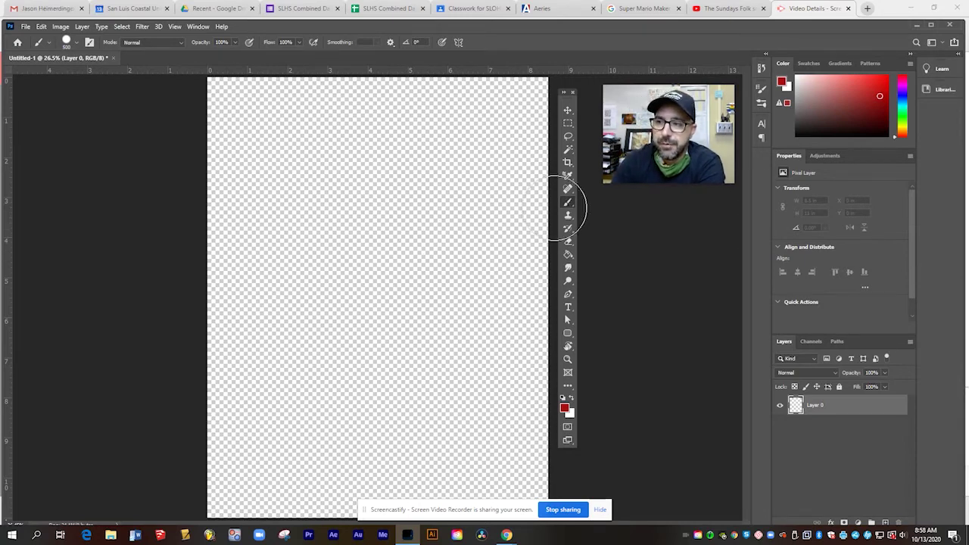
{"action": "left_click", "coordinate": [76, 43]}
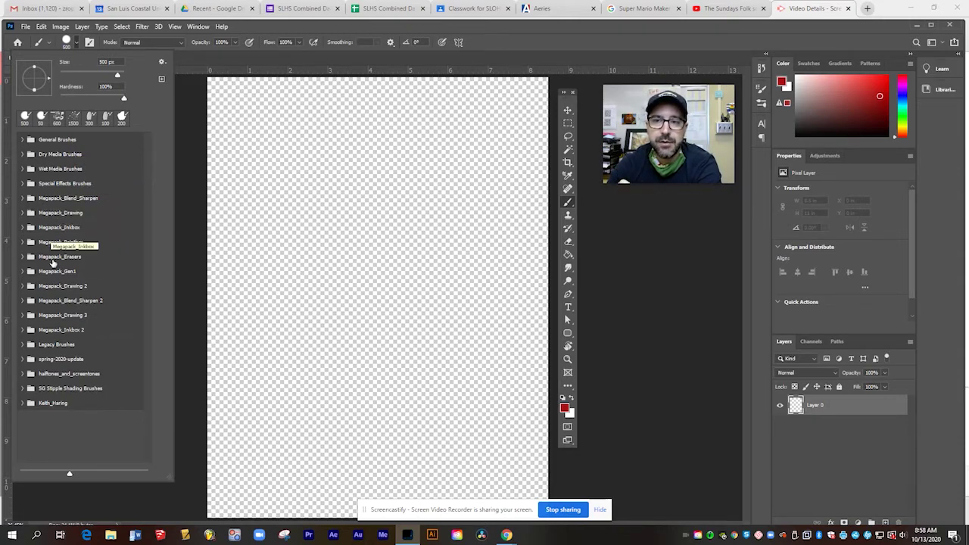
{"action": "left_click", "coordinate": [23, 214]}
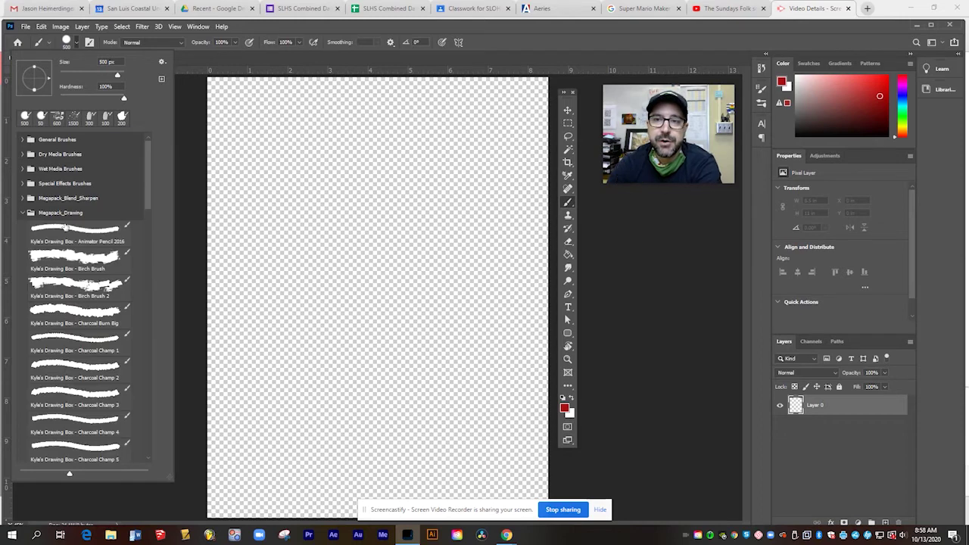
{"action": "scroll", "coordinate": [83, 239], "scroll_direction": "down", "scroll_amount": 3}
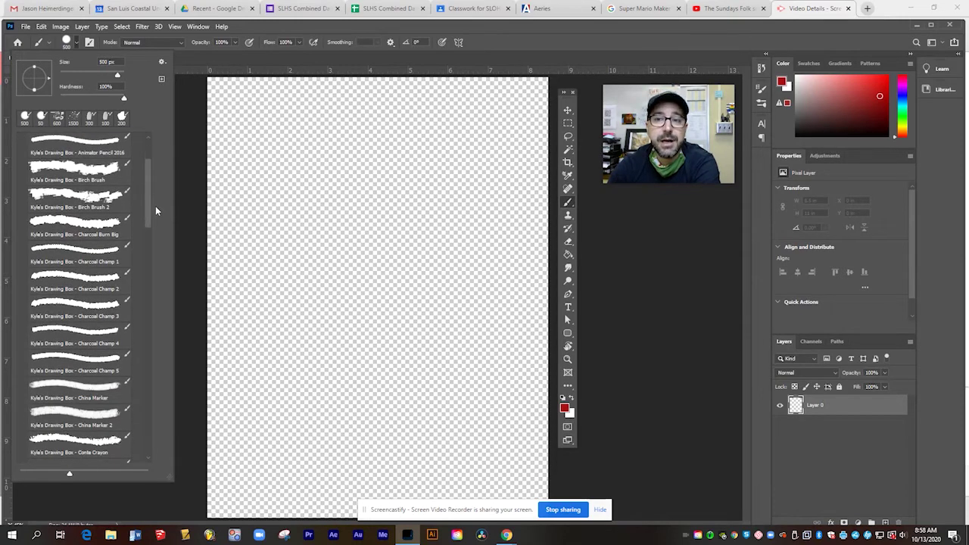
{"action": "left_click_drag", "start_coordinate": [149, 195], "coordinate": [150, 240]}
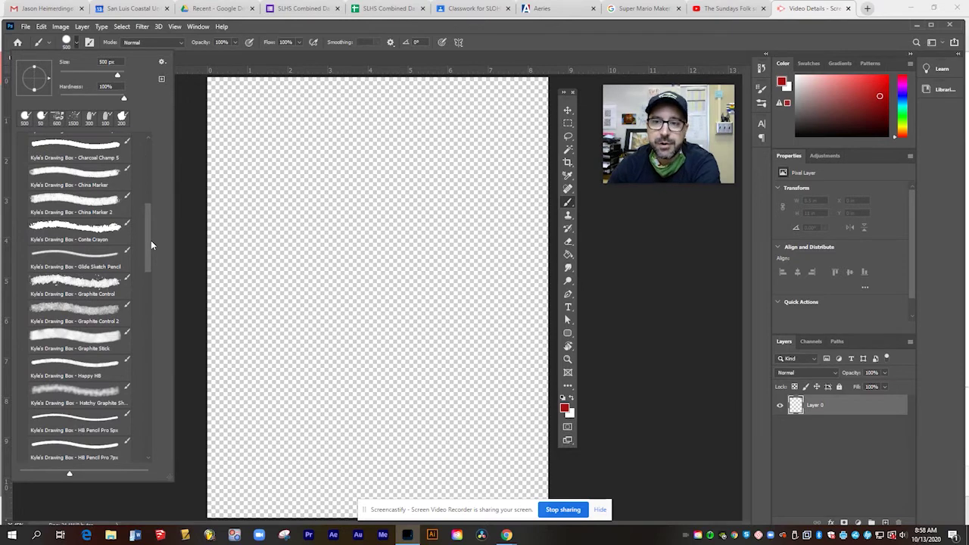
{"action": "mouse_move", "coordinate": [151, 240]}
{"action": "left_mouse_down"}
{"action": "mouse_move", "coordinate": [145, 334]}
{"action": "mouse_move", "coordinate": [155, 163]}
{"action": "left_mouse_up"}
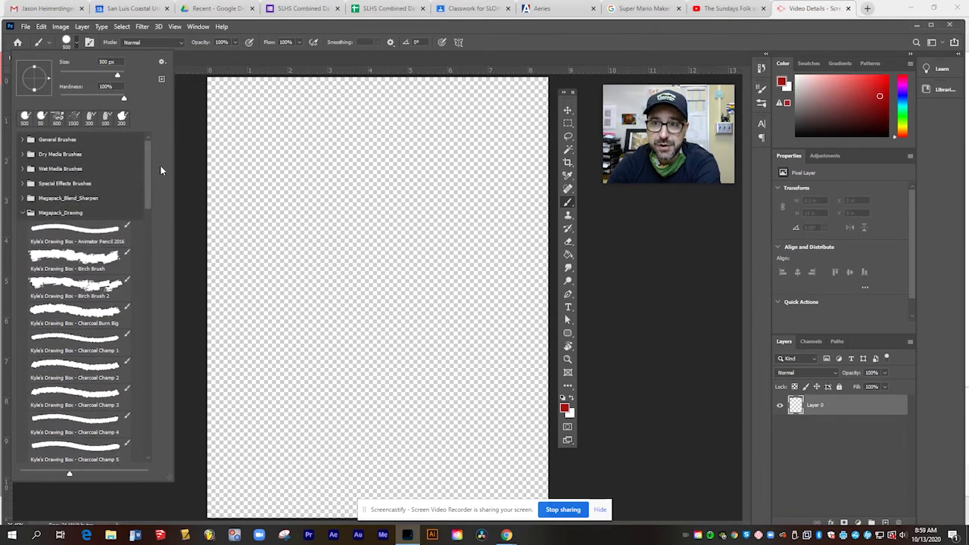
{"action": "left_click", "coordinate": [21, 213]}
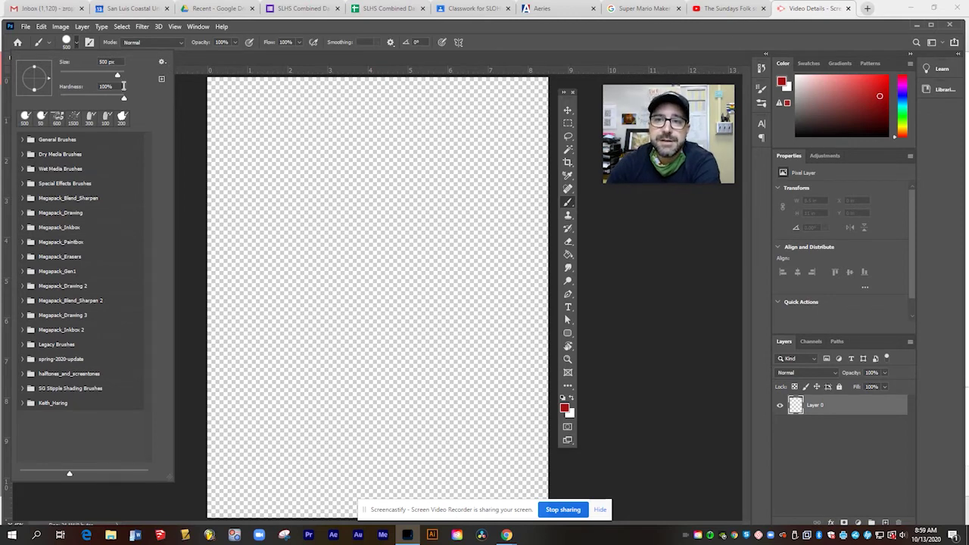
Open Adobe's brush download page in the browser with the Get More Brushes option.
{"action": "left_click", "coordinate": [162, 62]}
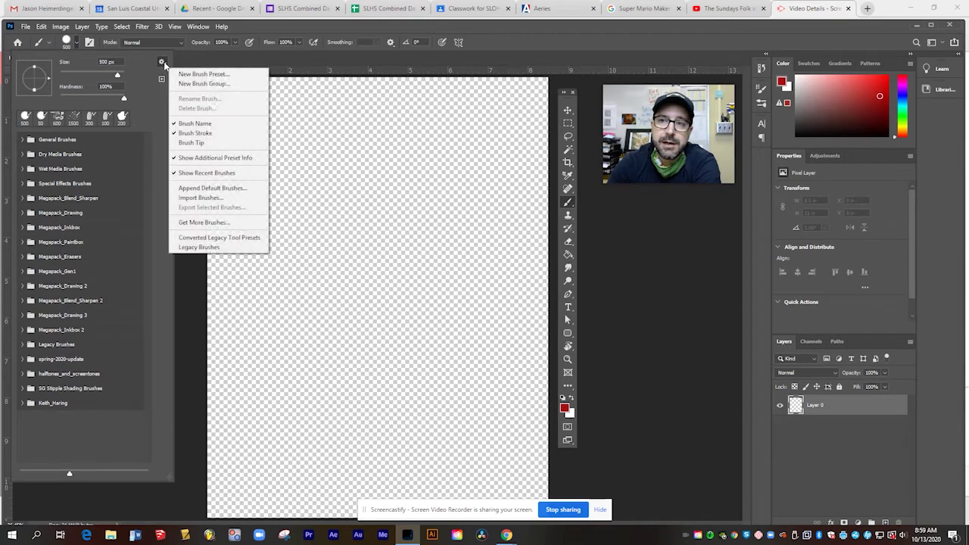
{"action": "left_click", "coordinate": [206, 222]}
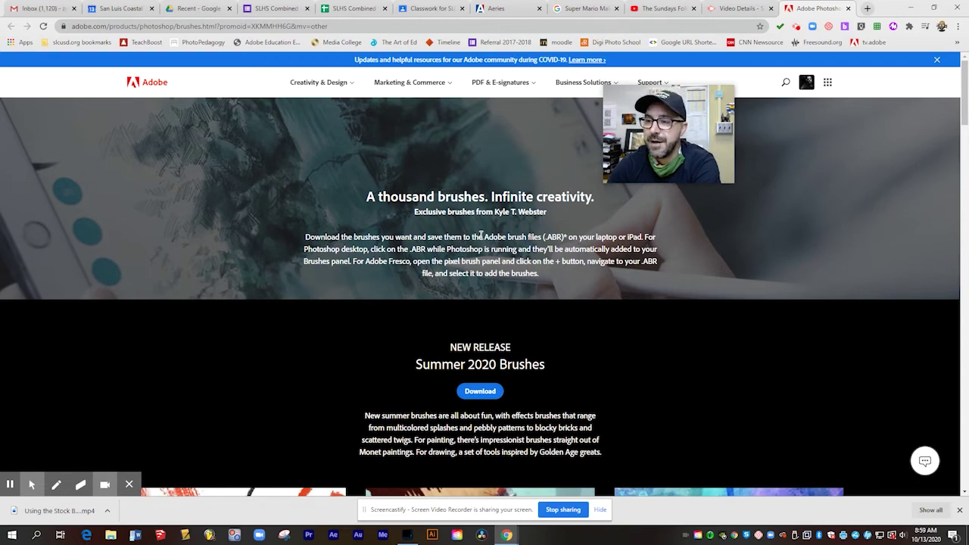
Look through the downloadable brush sets on the Adobe page, from Megapack to the seasonal sets, and return to Summer 2020 Brushes.
{"action": "scroll", "coordinate": [480, 235], "scroll_direction": "down", "scroll_amount": 2}
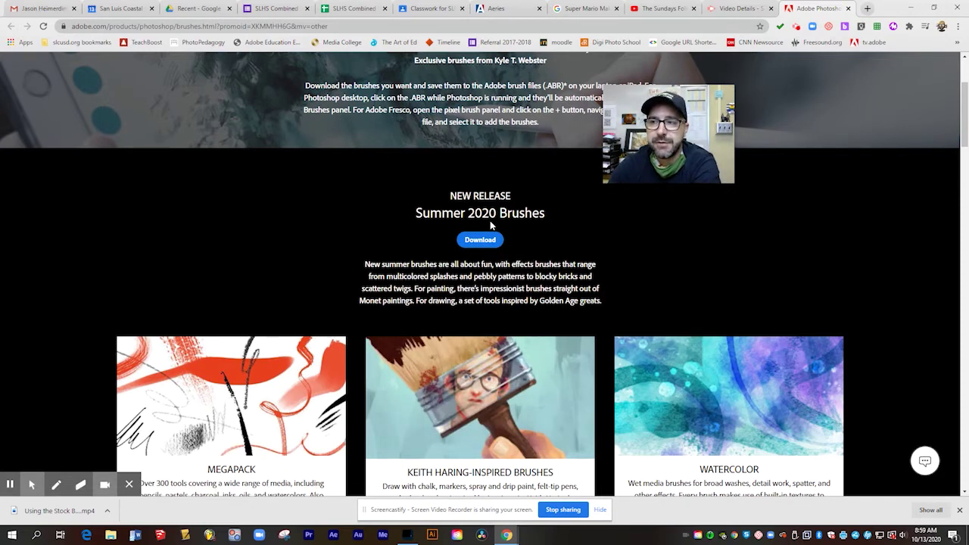
{"action": "scroll", "coordinate": [376, 234], "scroll_direction": "down", "scroll_amount": 2}
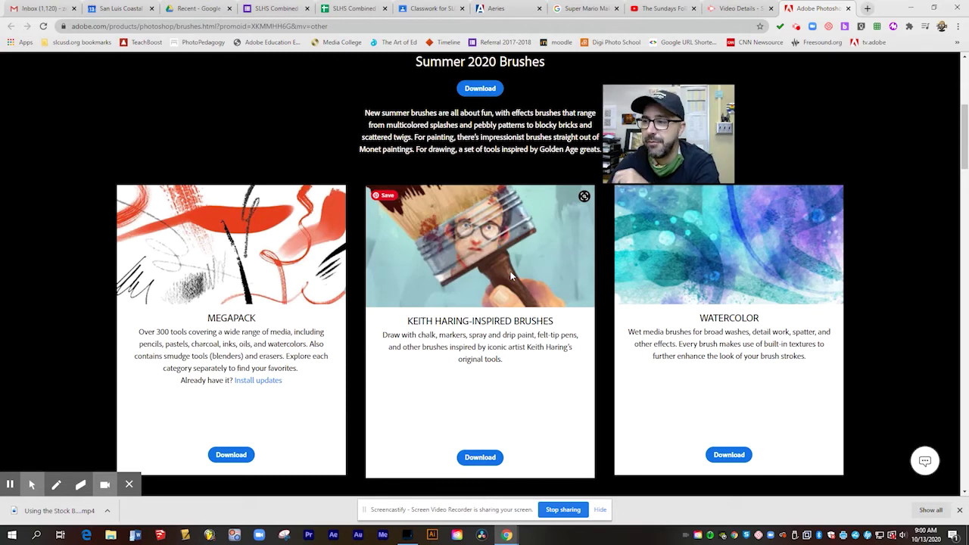
{"action": "scroll", "coordinate": [725, 322], "scroll_direction": "down", "scroll_amount": 3}
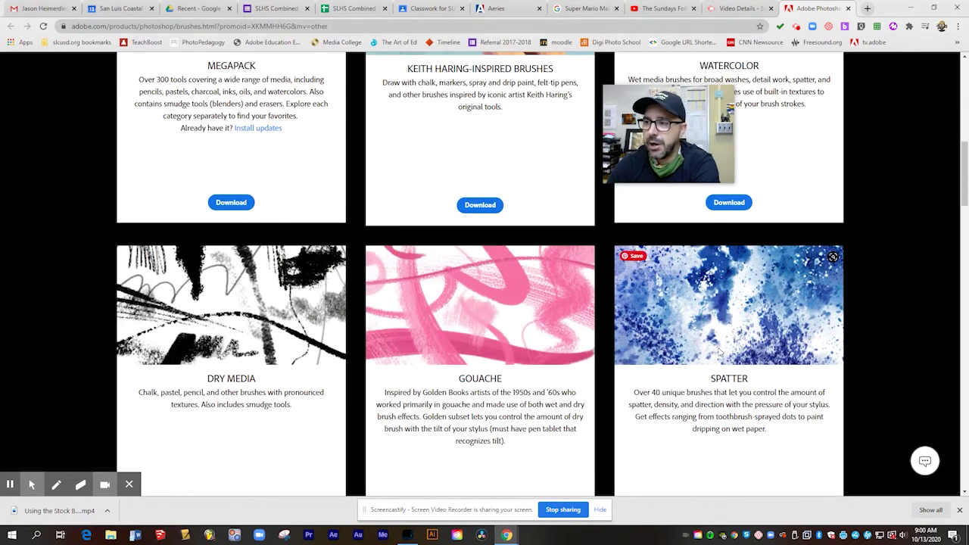
{"action": "scroll", "coordinate": [720, 351], "scroll_direction": "down", "scroll_amount": 3}
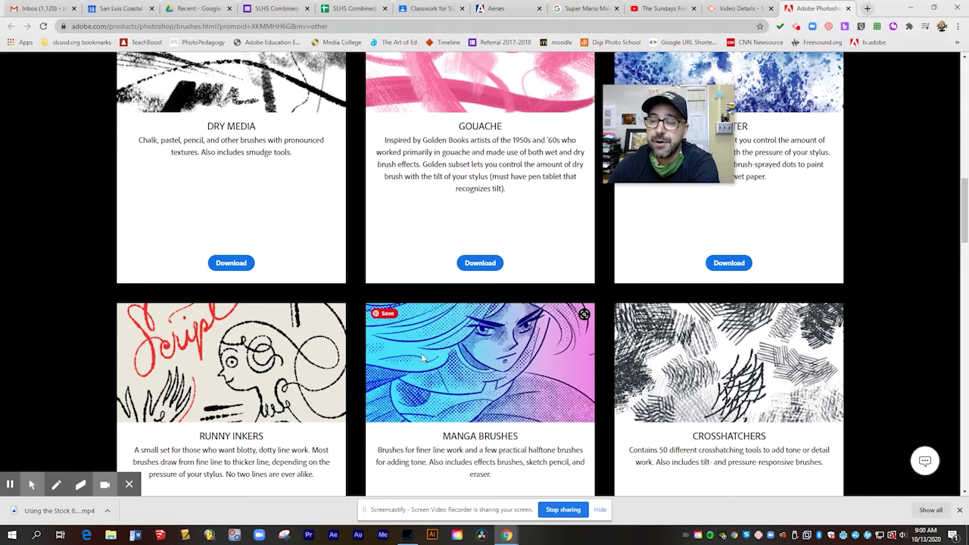
{"action": "scroll", "coordinate": [424, 359], "scroll_direction": "down", "scroll_amount": 2}
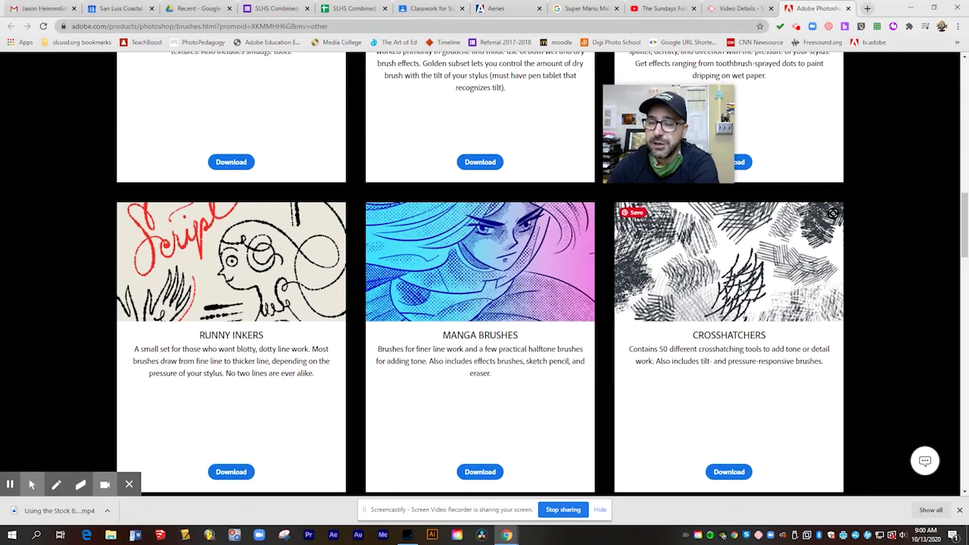
{"action": "scroll", "coordinate": [662, 278], "scroll_direction": "down", "scroll_amount": 4}
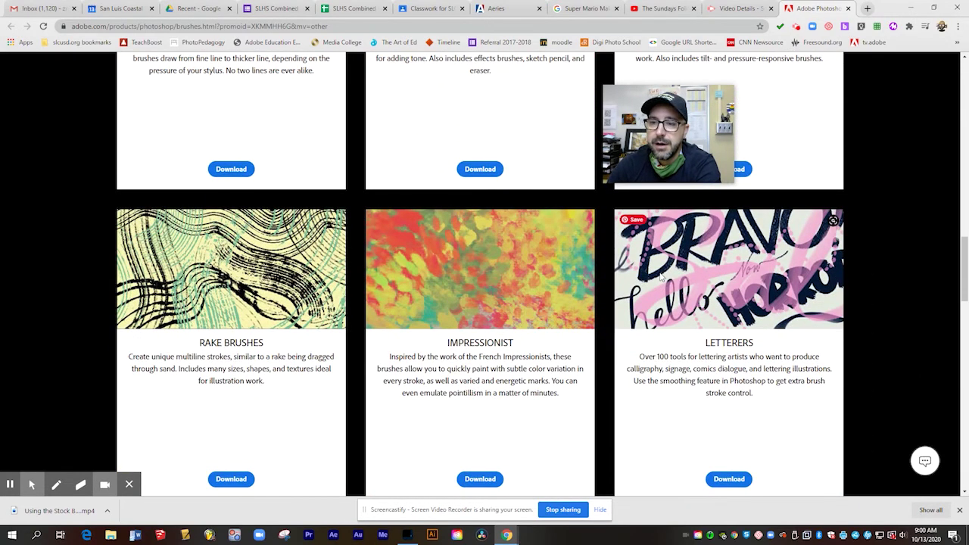
{"action": "scroll", "coordinate": [661, 277], "scroll_direction": "down", "scroll_amount": 1}
{"action": "scroll", "coordinate": [661, 279], "scroll_direction": "down", "scroll_amount": 4}
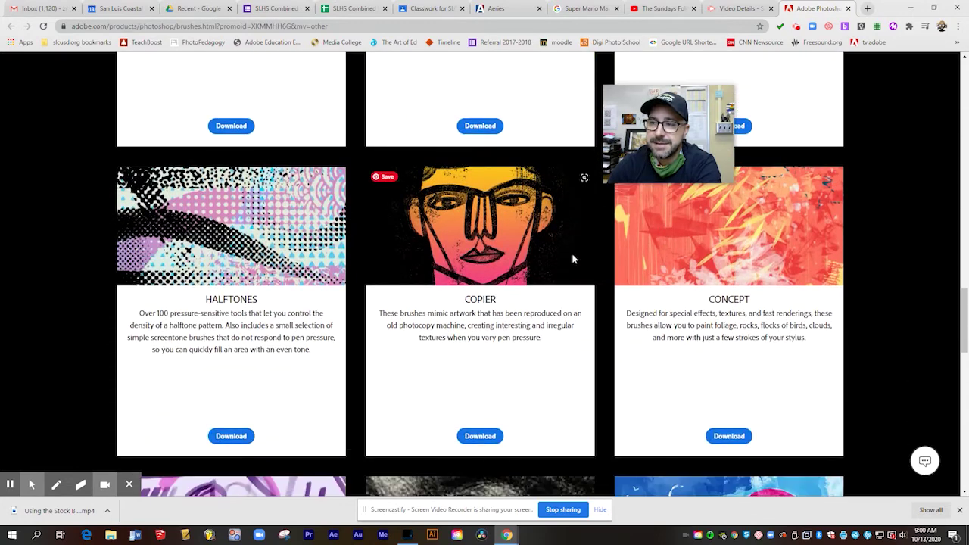
{"action": "scroll", "coordinate": [479, 269], "scroll_direction": "down", "scroll_amount": 3}
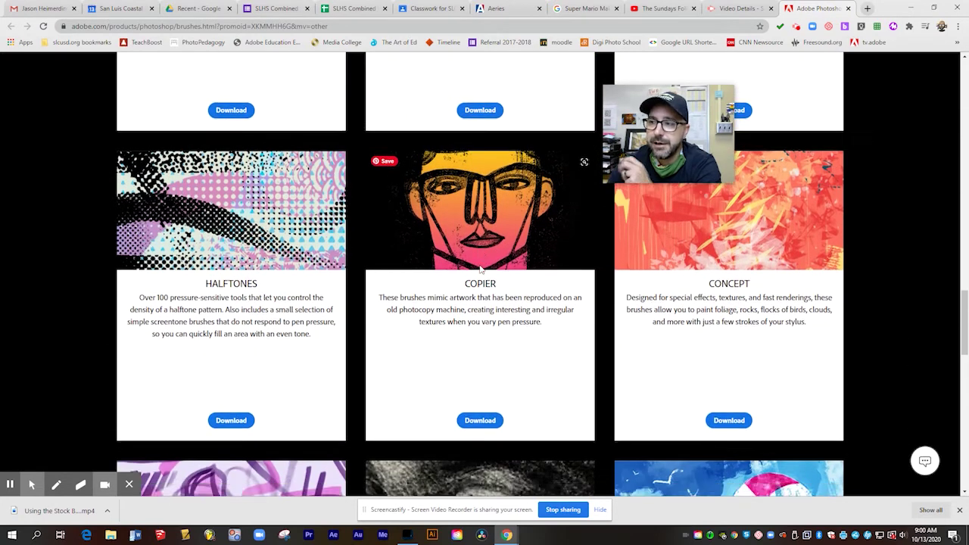
{"action": "scroll", "coordinate": [479, 269], "scroll_direction": "down", "scroll_amount": 3}
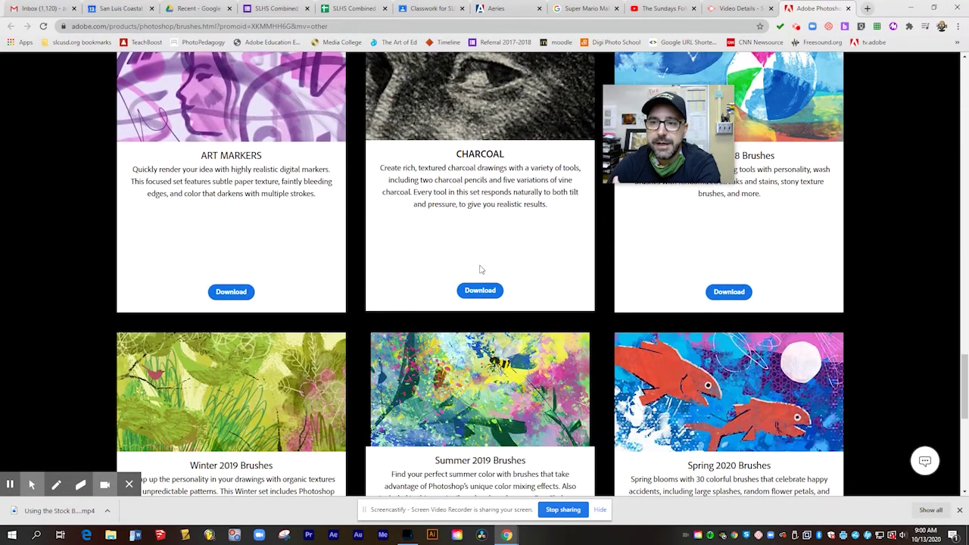
{"action": "scroll", "coordinate": [479, 269], "scroll_direction": "down", "scroll_amount": 1}
{"action": "scroll", "coordinate": [479, 269], "scroll_direction": "down", "scroll_amount": 2}
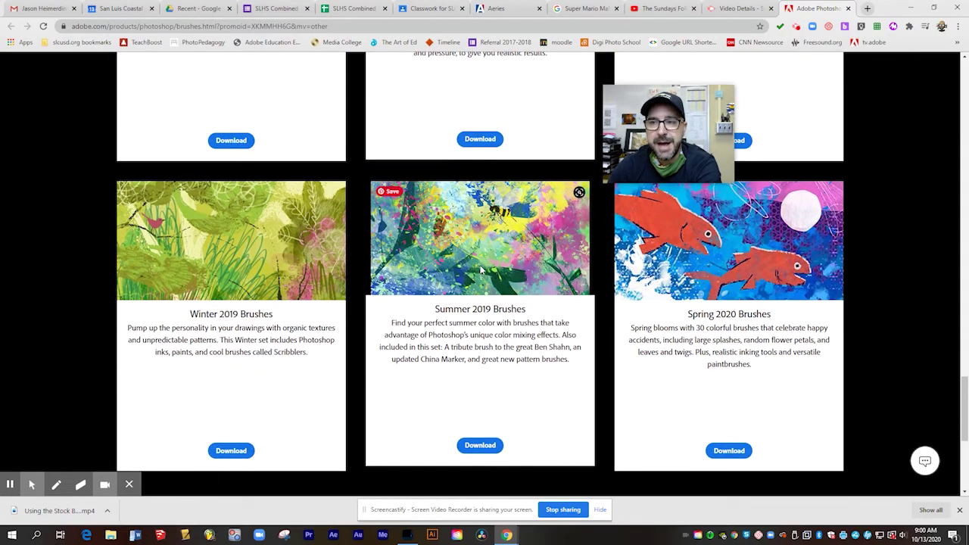
{"action": "scroll", "coordinate": [482, 274], "scroll_direction": "up", "scroll_amount": 15}
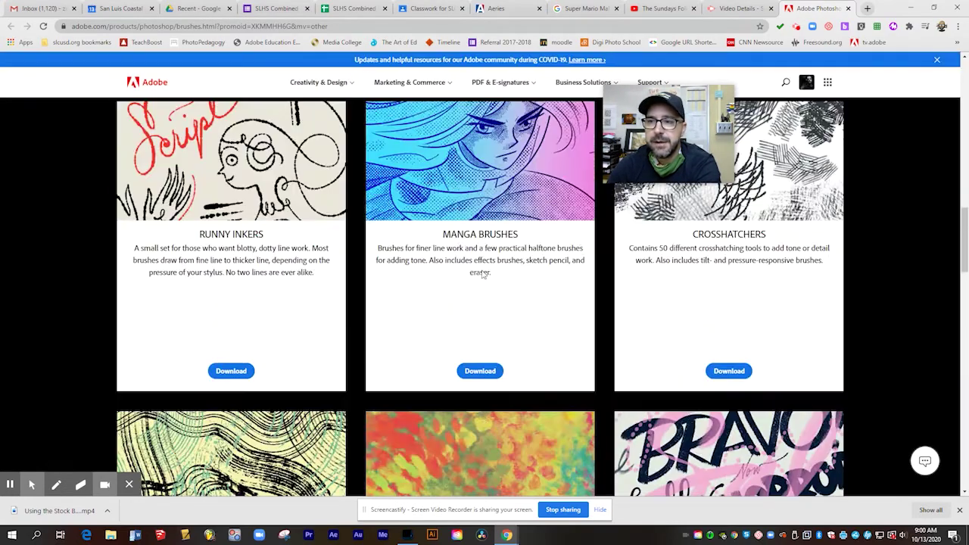
{"action": "scroll", "coordinate": [482, 274], "scroll_direction": "up", "scroll_amount": 6}
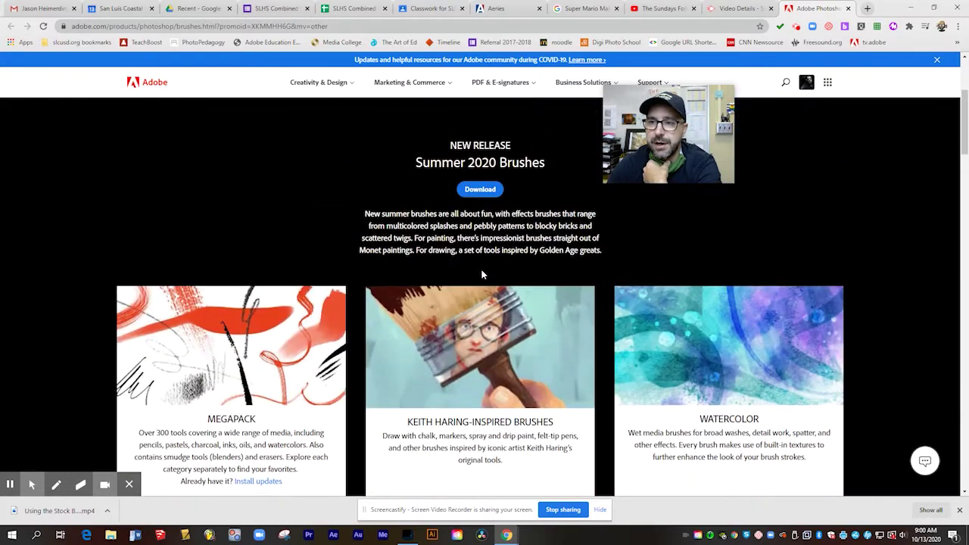
{"action": "scroll", "coordinate": [483, 274], "scroll_direction": "down", "scroll_amount": 4}
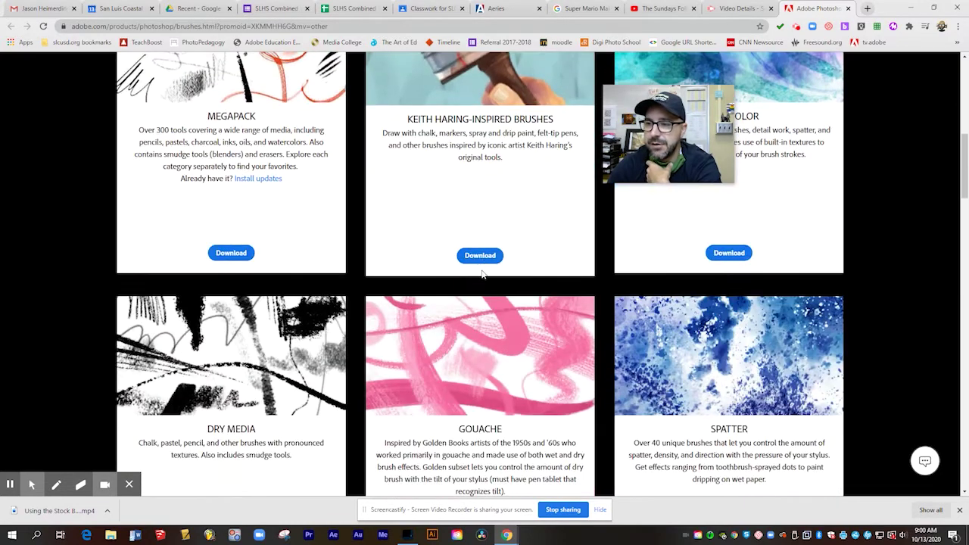
{"action": "scroll", "coordinate": [482, 274], "scroll_direction": "up", "scroll_amount": 6}
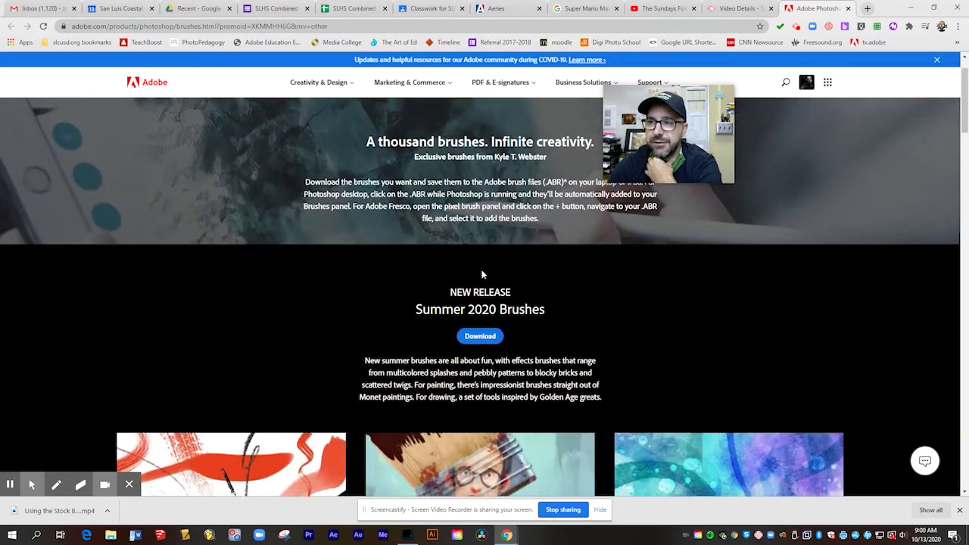
Download the Summer 2020 Brushes set and open the downloaded .abr file to load it into Photoshop.
{"action": "left_click", "coordinate": [481, 341]}
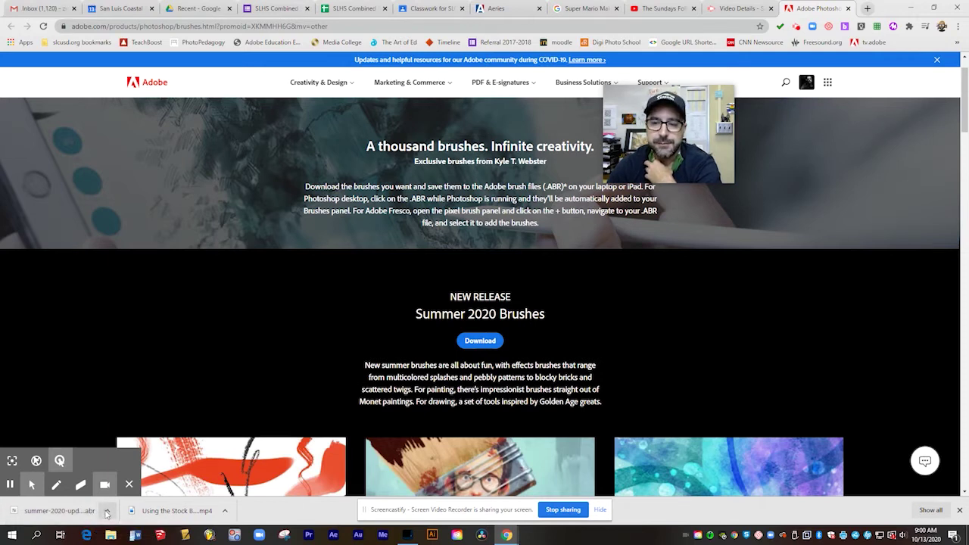
{"action": "left_click", "coordinate": [107, 512]}
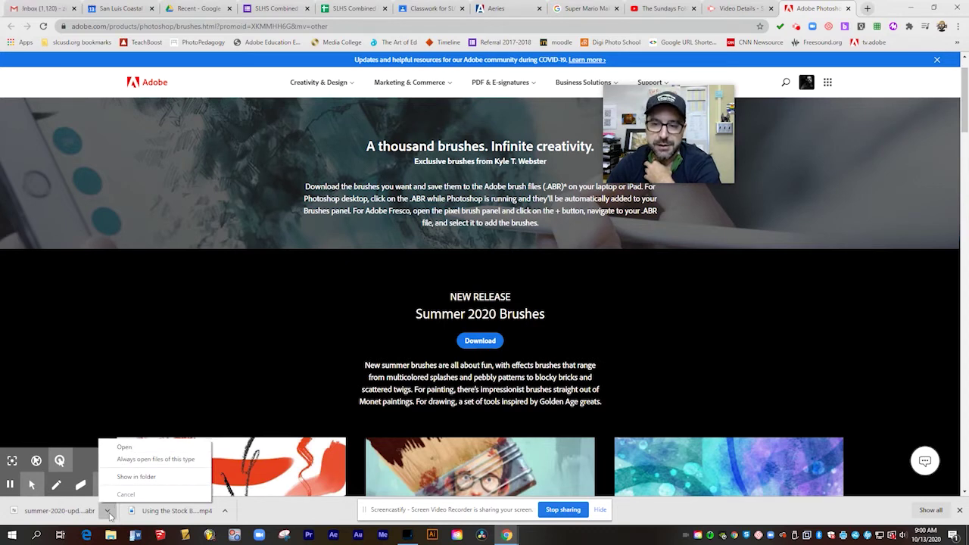
{"action": "left_click", "coordinate": [124, 449]}
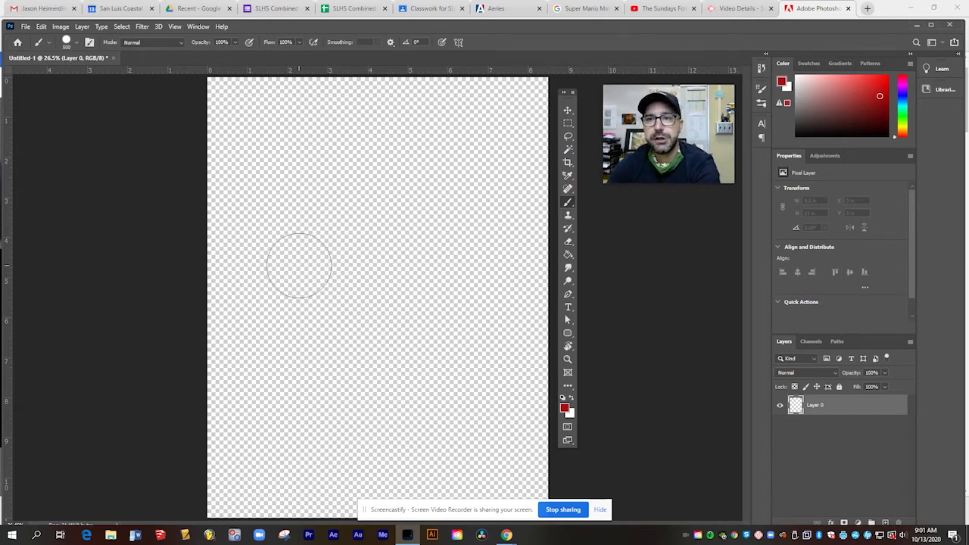
Expand the summer-2020-update brush group and choose the Impressionista preset.
{"action": "left_click", "coordinate": [79, 44]}
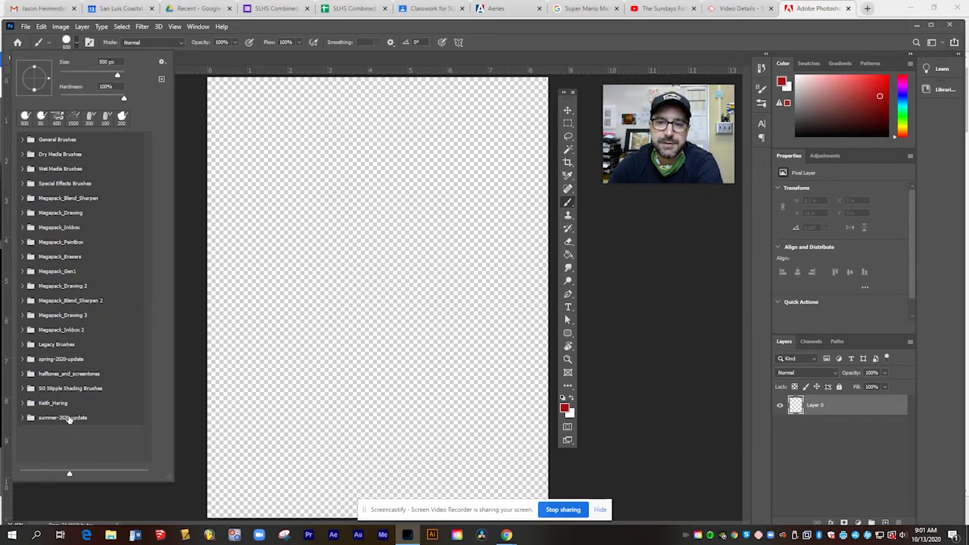
{"action": "left_click", "coordinate": [25, 418]}
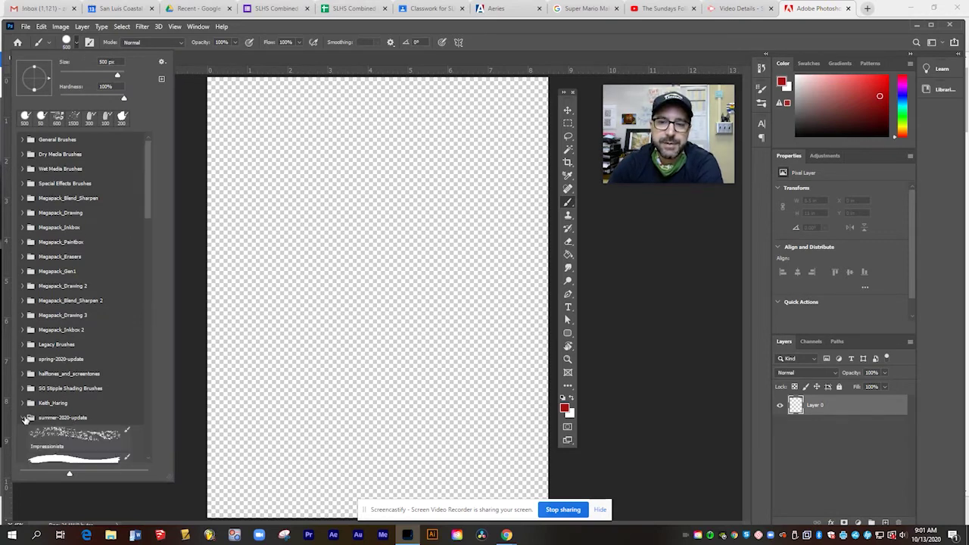
{"action": "left_click_drag", "start_coordinate": [148, 196], "coordinate": [149, 237]}
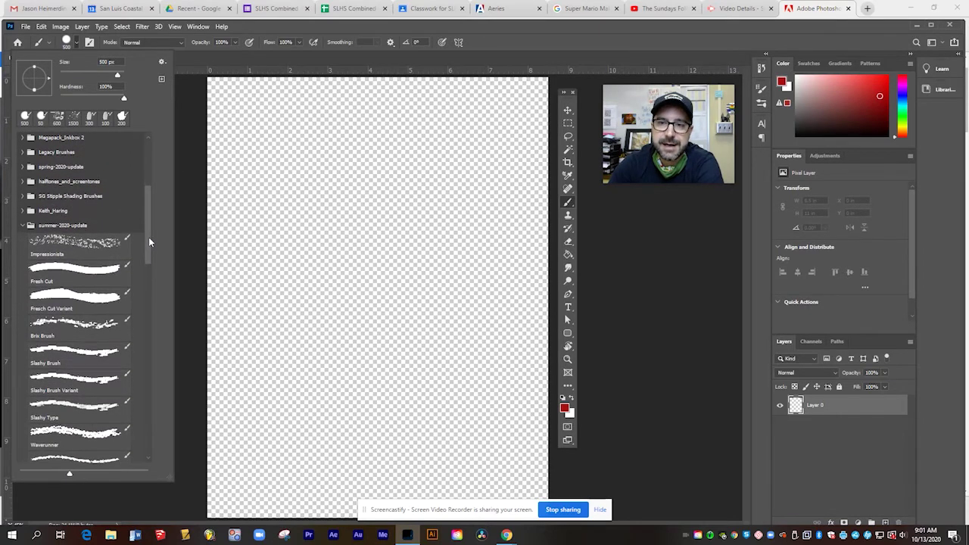
{"action": "left_click", "coordinate": [91, 249]}
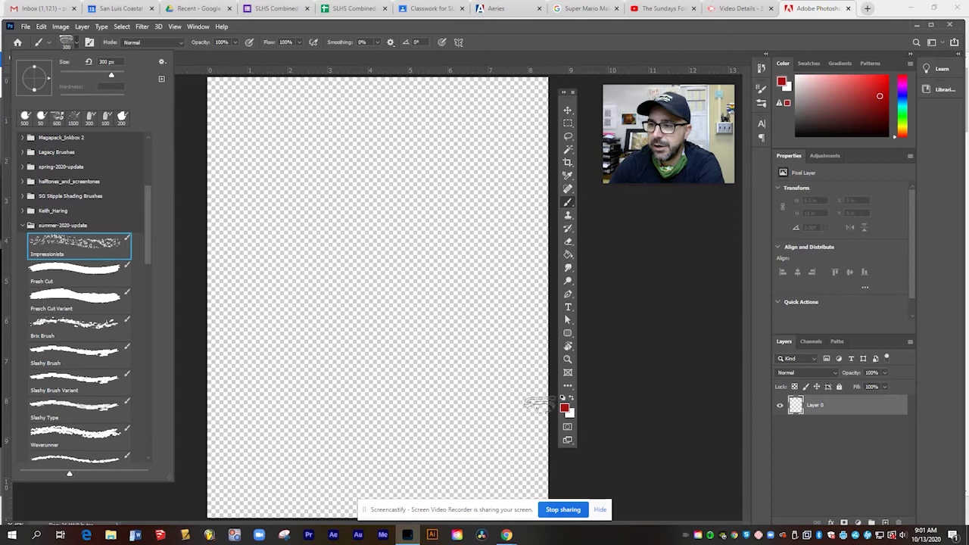
Set the foreground colour to a medium green in the Color Picker.
{"action": "left_click", "coordinate": [564, 409]}
{"action": "left_click", "coordinate": [562, 334]}
{"action": "left_click_drag", "start_coordinate": [546, 296], "coordinate": [514, 300]}
{"action": "left_click", "coordinate": [649, 243]}
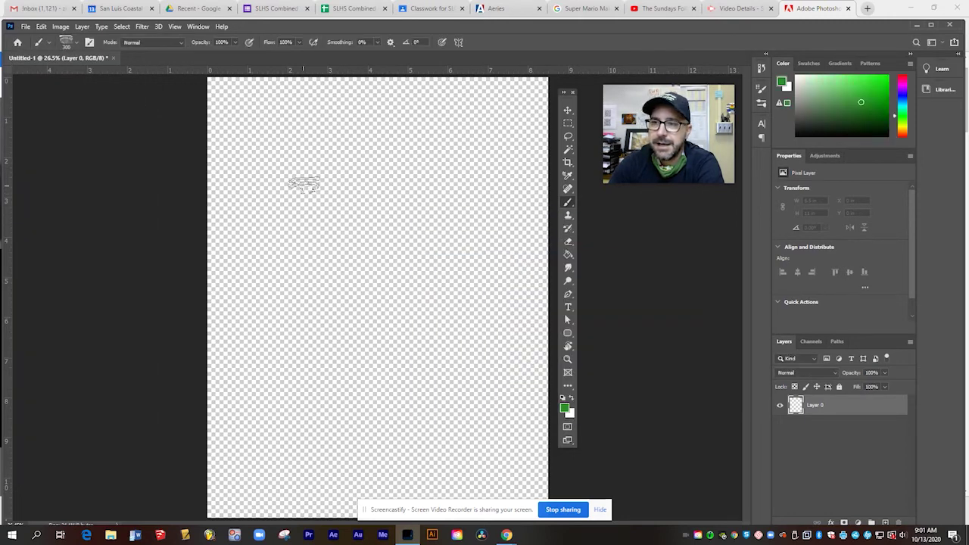
Try the Impressionista brush with green test strokes on the empty canvas, and undo them.
{"action": "mouse_move", "coordinate": [303, 184]}
{"action": "left_mouse_down"}
{"action": "mouse_move", "coordinate": [382, 195]}
{"action": "mouse_move", "coordinate": [413, 215]}
{"action": "mouse_move", "coordinate": [307, 208]}
{"action": "mouse_move", "coordinate": [284, 221]}
{"action": "mouse_move", "coordinate": [310, 254]}
{"action": "mouse_move", "coordinate": [313, 227]}
{"action": "mouse_move", "coordinate": [456, 257]}
{"action": "mouse_move", "coordinate": [343, 276]}
{"action": "mouse_move", "coordinate": [251, 257]}
{"action": "mouse_move", "coordinate": [285, 182]}
{"action": "mouse_move", "coordinate": [350, 212]}
{"action": "mouse_move", "coordinate": [346, 197]}
{"action": "mouse_move", "coordinate": [394, 196]}
{"action": "mouse_move", "coordinate": [335, 256]}
{"action": "mouse_move", "coordinate": [312, 256]}
{"action": "mouse_move", "coordinate": [237, 200]}
{"action": "mouse_move", "coordinate": [350, 239]}
{"action": "left_mouse_up"}
{"action": "key", "text": "ctrl+z"}
{"action": "key", "text": "ctrl+z"}
{"action": "key", "text": "ctrl+z"}
{"action": "key", "text": "ctrl+z"}
{"action": "key", "text": "ctrl+z"}
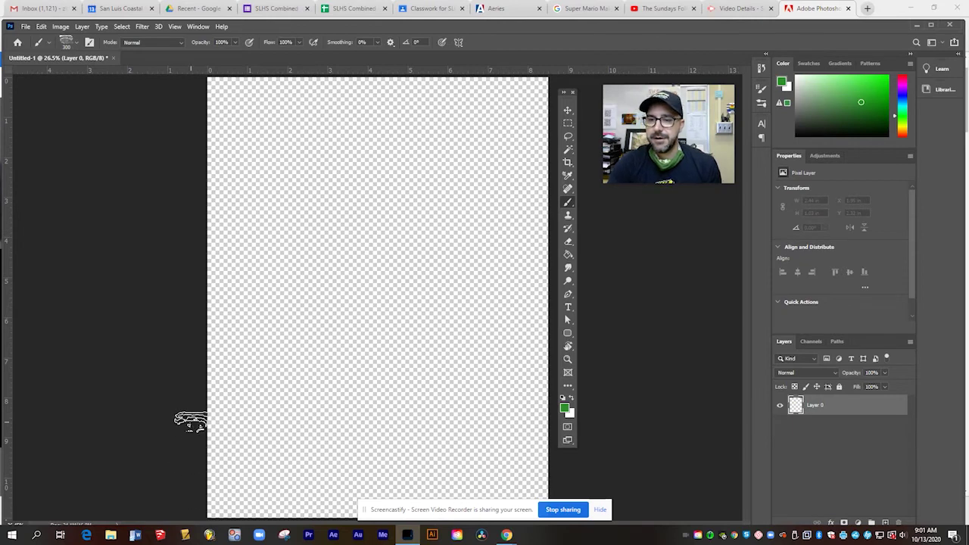
Enlarge the Impressionista brush to 600 px and paint two green hills meeting in a valley across the canvas's lower part.
{"action": "key", "text": "bracketright"}
{"action": "key", "text": "bracketright"}
{"action": "key", "text": "bracketright"}
{"action": "key", "text": "bracketright"}
{"action": "key", "text": "bracketright"}
{"action": "key", "text": "bracketright"}
{"action": "key", "text": "bracketright"}
{"action": "mouse_move", "coordinate": [166, 388]}
{"action": "left_mouse_down"}
{"action": "mouse_move", "coordinate": [439, 475]}
{"action": "mouse_move", "coordinate": [190, 427]}
{"action": "mouse_move", "coordinate": [408, 487]}
{"action": "mouse_move", "coordinate": [225, 502]}
{"action": "mouse_move", "coordinate": [388, 499]}
{"action": "mouse_move", "coordinate": [334, 479]}
{"action": "mouse_move", "coordinate": [506, 427]}
{"action": "mouse_move", "coordinate": [629, 414]}
{"action": "mouse_move", "coordinate": [419, 446]}
{"action": "mouse_move", "coordinate": [327, 479]}
{"action": "mouse_move", "coordinate": [491, 451]}
{"action": "mouse_move", "coordinate": [585, 457]}
{"action": "mouse_move", "coordinate": [396, 494]}
{"action": "mouse_move", "coordinate": [515, 492]}
{"action": "mouse_move", "coordinate": [593, 505]}
{"action": "mouse_move", "coordinate": [234, 506]}
{"action": "mouse_move", "coordinate": [226, 434]}
{"action": "mouse_move", "coordinate": [231, 510]}
{"action": "mouse_move", "coordinate": [218, 416]}
{"action": "mouse_move", "coordinate": [381, 478]}
{"action": "mouse_move", "coordinate": [222, 418]}
{"action": "mouse_move", "coordinate": [337, 466]}
{"action": "mouse_move", "coordinate": [534, 435]}
{"action": "mouse_move", "coordinate": [460, 482]}
{"action": "mouse_move", "coordinate": [247, 497]}
{"action": "mouse_move", "coordinate": [503, 488]}
{"action": "mouse_move", "coordinate": [580, 491]}
{"action": "left_mouse_up"}
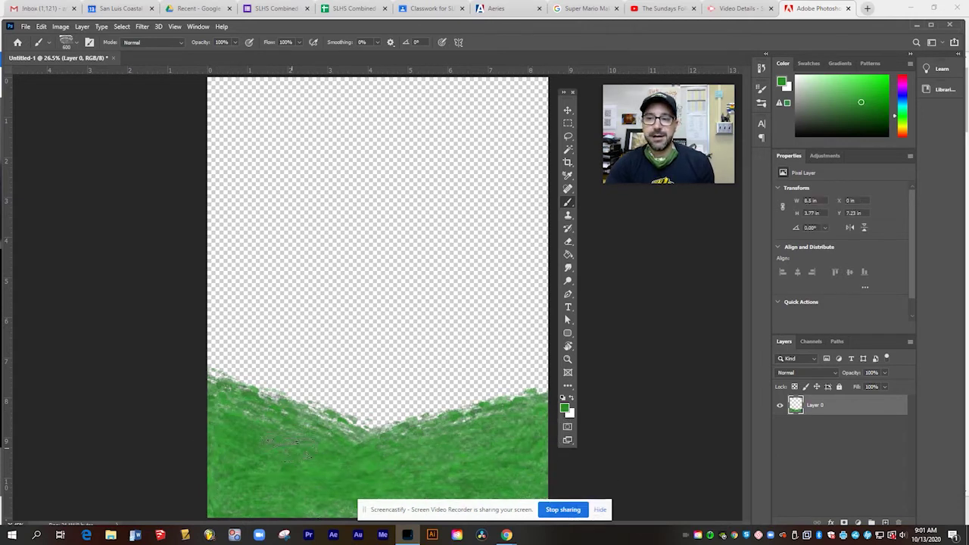
Reduce the brush to 200 px and fill in the gaps along the upper edges of both hills.
{"action": "key", "text": "bracketleft"}
{"action": "key", "text": "bracketleft"}
{"action": "key", "text": "bracketleft"}
{"action": "key", "text": "bracketleft"}
{"action": "key", "text": "bracketleft"}
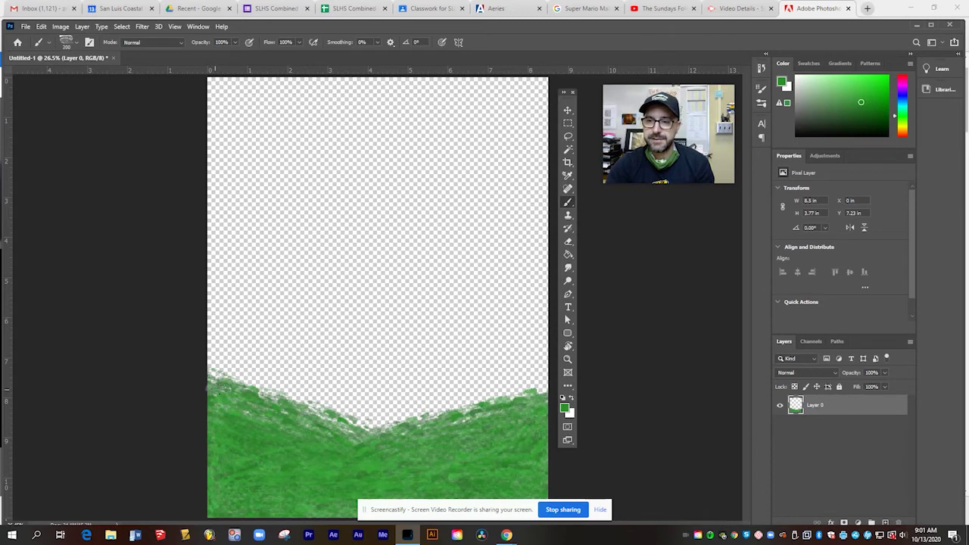
{"action": "mouse_move", "coordinate": [216, 383]}
{"action": "left_mouse_down"}
{"action": "mouse_move", "coordinate": [332, 436]}
{"action": "mouse_move", "coordinate": [346, 441]}
{"action": "mouse_move", "coordinate": [206, 387]}
{"action": "mouse_move", "coordinate": [373, 435]}
{"action": "mouse_move", "coordinate": [303, 430]}
{"action": "mouse_move", "coordinate": [271, 441]}
{"action": "mouse_move", "coordinate": [340, 448]}
{"action": "mouse_move", "coordinate": [408, 428]}
{"action": "mouse_move", "coordinate": [427, 447]}
{"action": "mouse_move", "coordinate": [541, 412]}
{"action": "left_mouse_up"}
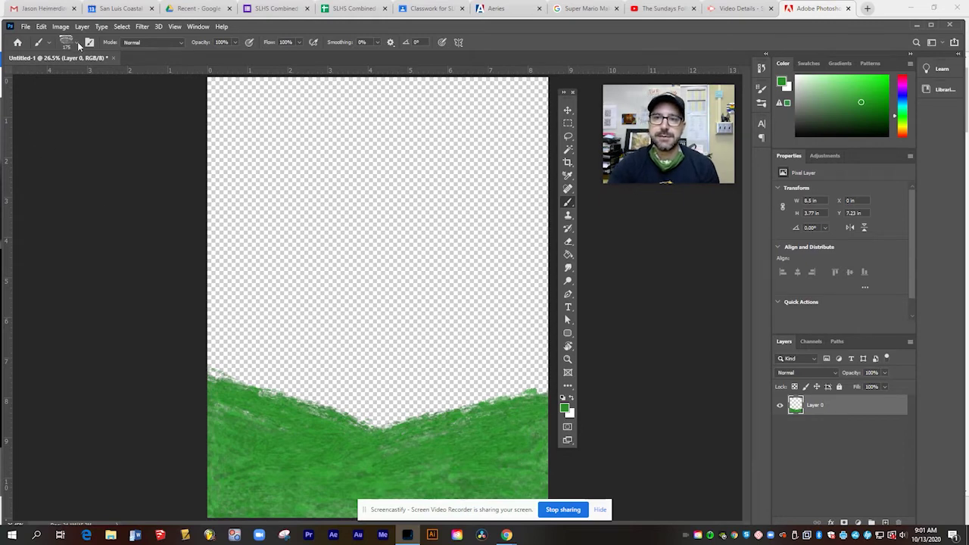
Choose the Wide Vine Charcoal brush preset from the summer-2020-update group.
{"action": "left_click", "coordinate": [77, 42]}
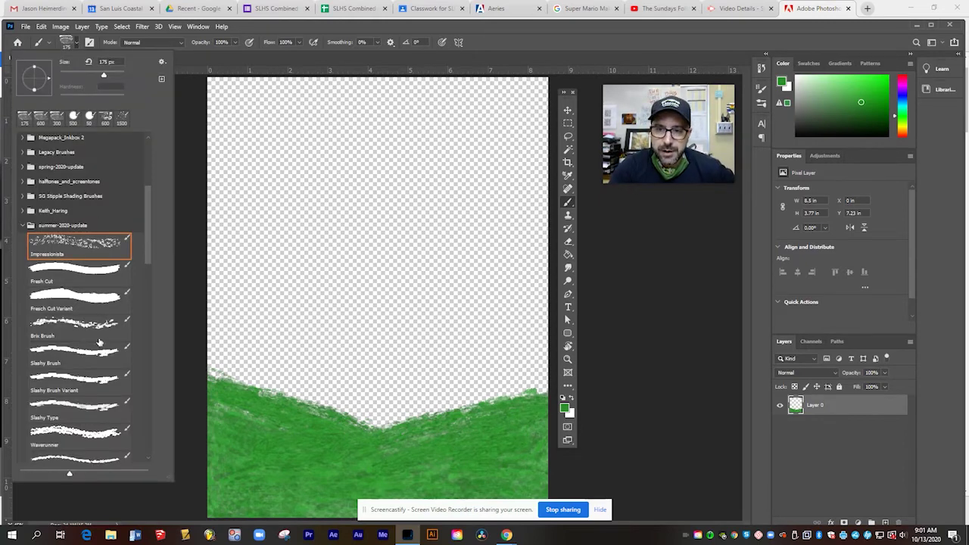
{"action": "scroll", "coordinate": [96, 341], "scroll_direction": "down", "scroll_amount": 4}
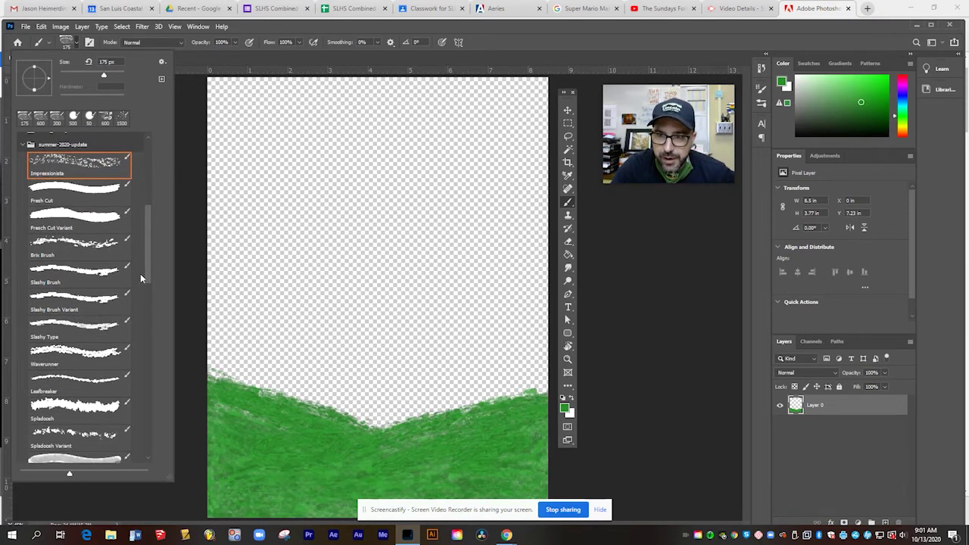
{"action": "left_click_drag", "start_coordinate": [148, 272], "coordinate": [145, 326]}
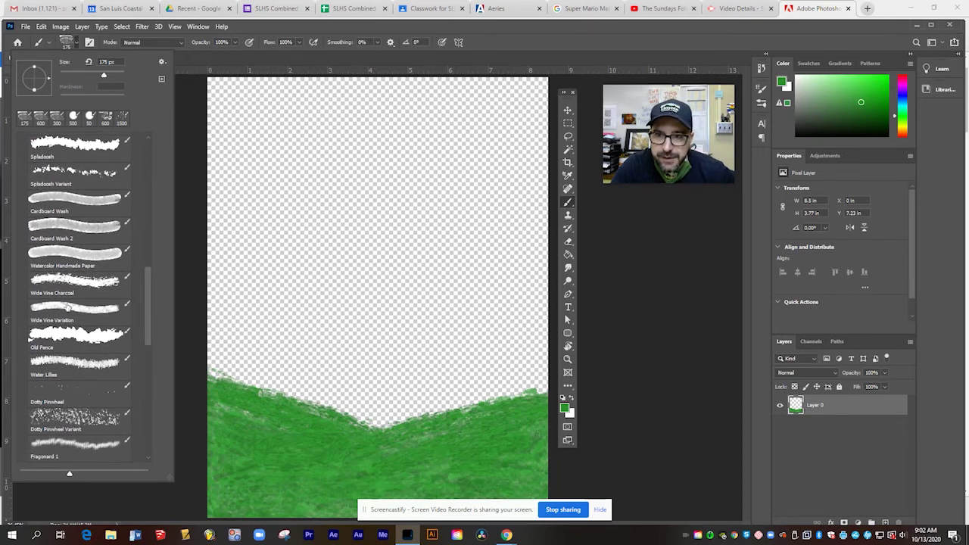
{"action": "left_click", "coordinate": [78, 286]}
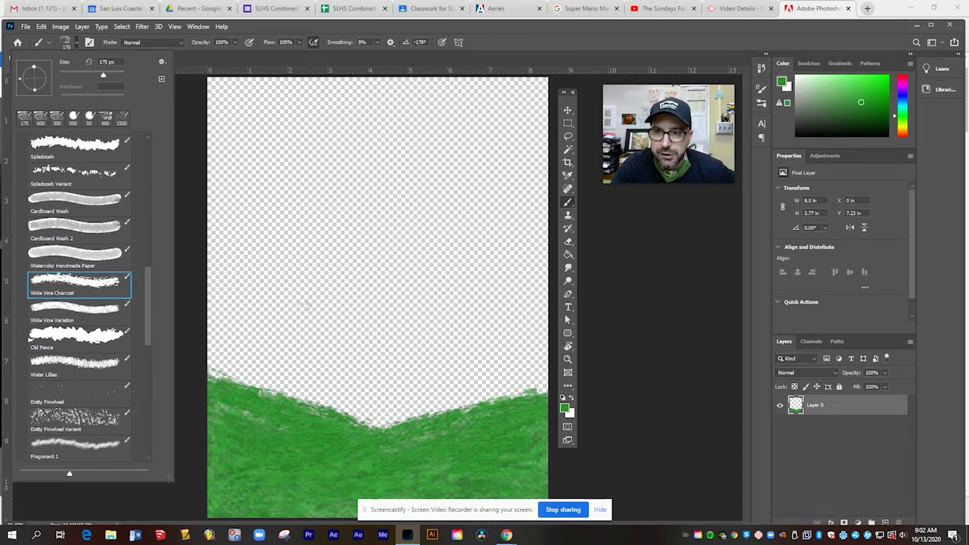
Set the foreground colour to dark green #184f17 and paint a round treetop above the right-hand hill, enlarging the brush to 600 px.
{"action": "left_click", "coordinate": [565, 410]}
{"action": "left_click_drag", "start_coordinate": [527, 338], "coordinate": [515, 335]}
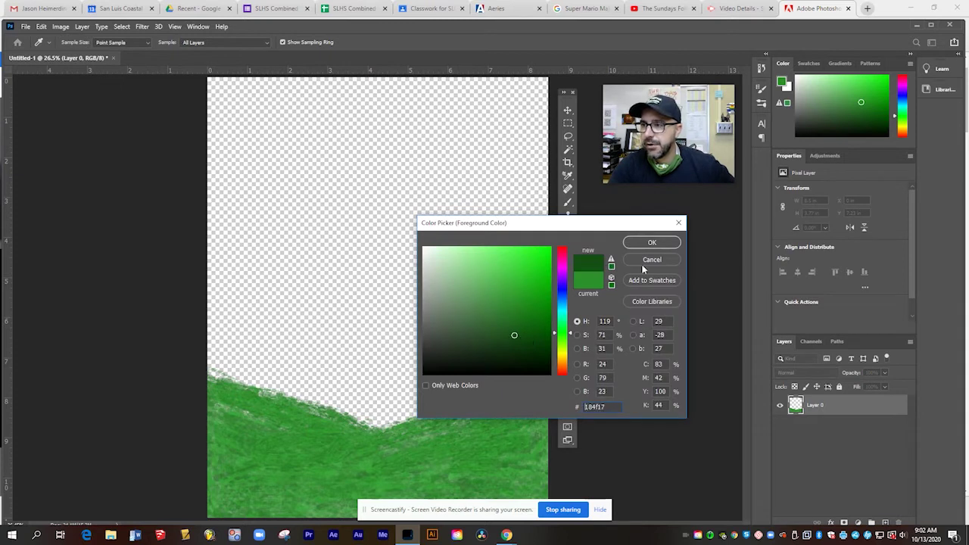
{"action": "left_click", "coordinate": [652, 243]}
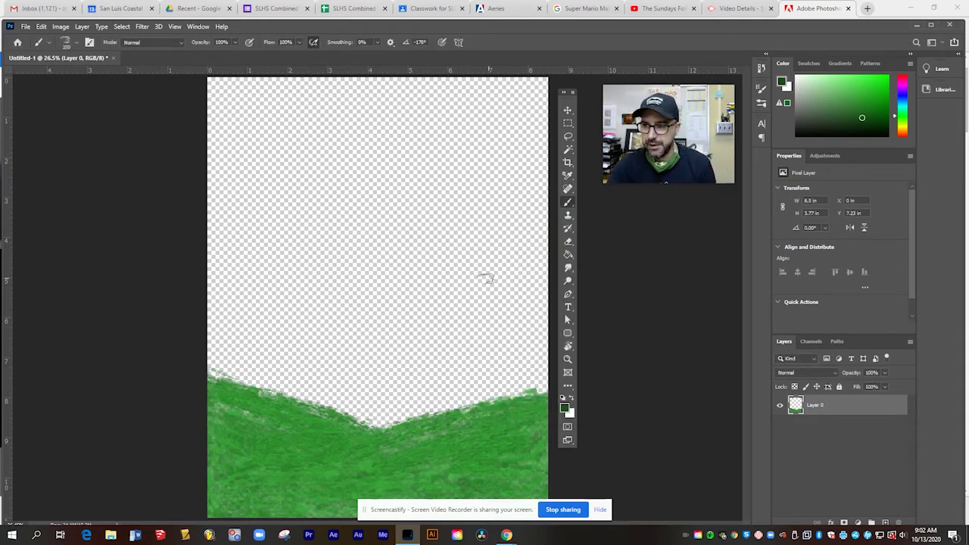
{"action": "mouse_move", "coordinate": [487, 279]}
{"action": "left_mouse_down"}
{"action": "mouse_move", "coordinate": [480, 298]}
{"action": "mouse_move", "coordinate": [504, 318]}
{"action": "mouse_move", "coordinate": [454, 303]}
{"action": "mouse_move", "coordinate": [500, 344]}
{"action": "mouse_move", "coordinate": [485, 250]}
{"action": "mouse_move", "coordinate": [454, 348]}
{"action": "left_mouse_up"}
{"action": "mouse_move", "coordinate": [473, 316]}
{"action": "left_mouse_down"}
{"action": "mouse_move", "coordinate": [501, 304]}
{"action": "mouse_move", "coordinate": [482, 267]}
{"action": "mouse_move", "coordinate": [435, 292]}
{"action": "mouse_move", "coordinate": [458, 332]}
{"action": "mouse_move", "coordinate": [515, 311]}
{"action": "mouse_move", "coordinate": [470, 269]}
{"action": "mouse_move", "coordinate": [505, 350]}
{"action": "left_mouse_up"}
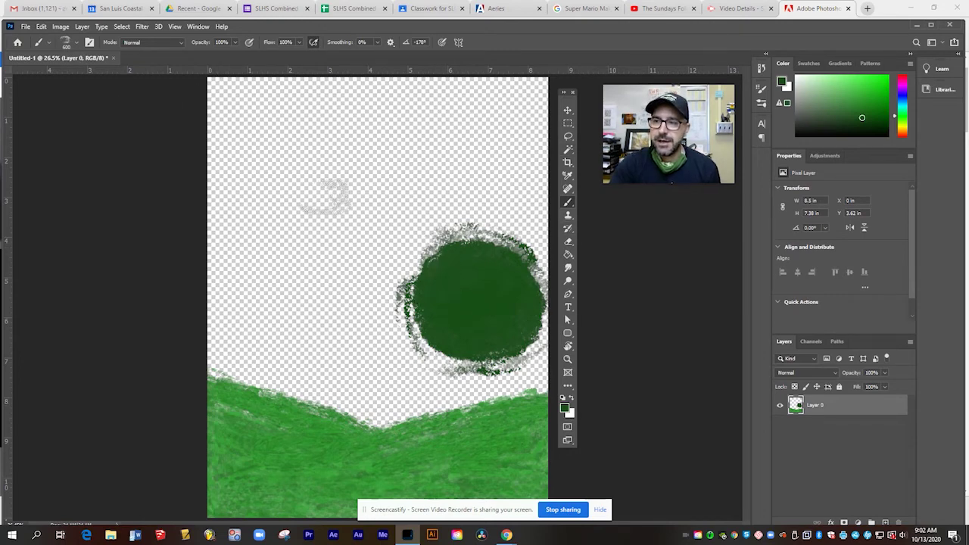
Paint the tree's trunk and branches with the Old Fence preset in dark brown #3b2c10, reducing the brush to 50 px.
{"action": "left_click", "coordinate": [75, 44]}
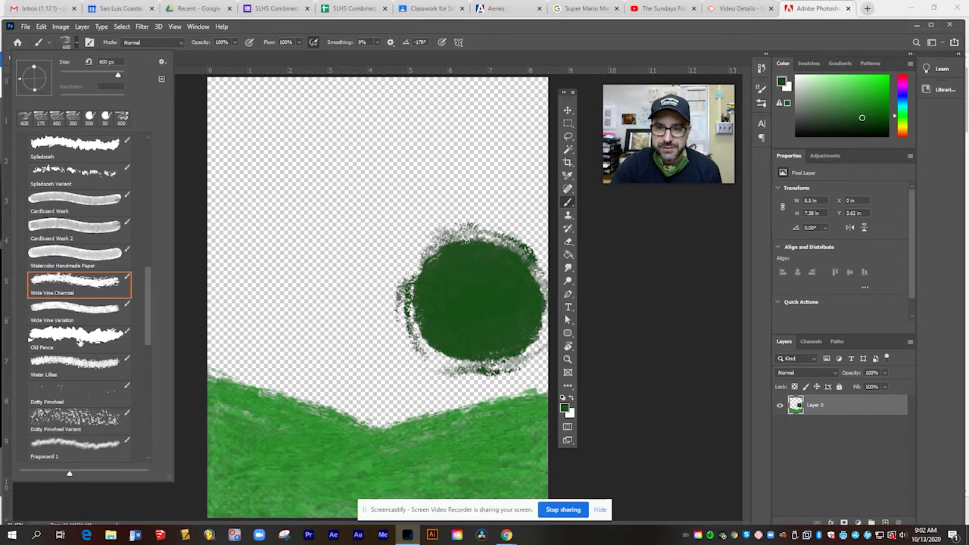
{"action": "left_click", "coordinate": [76, 339]}
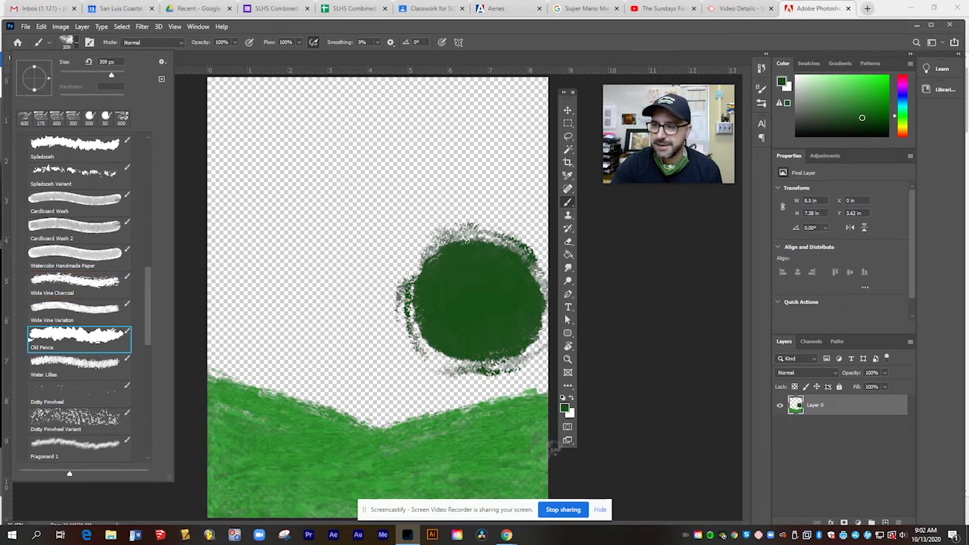
{"action": "left_click", "coordinate": [565, 407]}
{"action": "left_click_drag", "start_coordinate": [565, 336], "coordinate": [564, 360]}
{"action": "left_click", "coordinate": [518, 345]}
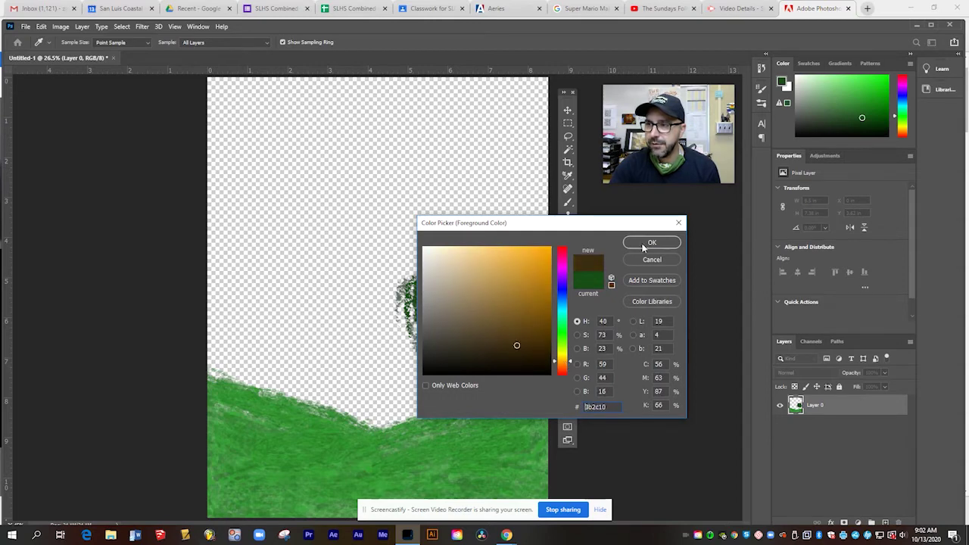
{"action": "left_click", "coordinate": [648, 242]}
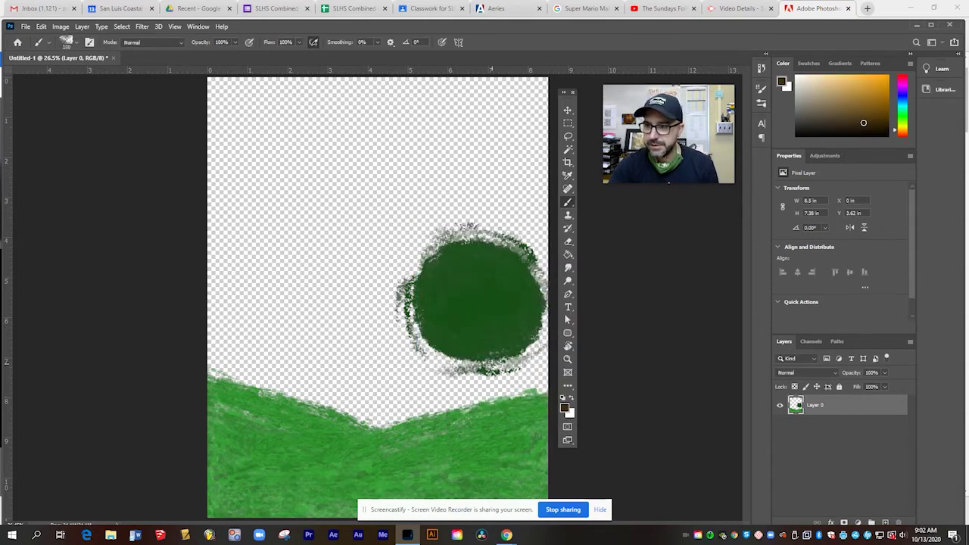
{"action": "mouse_move", "coordinate": [479, 366]}
{"action": "left_mouse_down"}
{"action": "mouse_move", "coordinate": [479, 399]}
{"action": "mouse_move", "coordinate": [476, 358]}
{"action": "mouse_move", "coordinate": [476, 420]}
{"action": "mouse_move", "coordinate": [483, 391]}
{"action": "mouse_move", "coordinate": [495, 416]}
{"action": "mouse_move", "coordinate": [478, 405]}
{"action": "mouse_move", "coordinate": [479, 415]}
{"action": "mouse_move", "coordinate": [466, 417]}
{"action": "mouse_move", "coordinate": [476, 355]}
{"action": "mouse_move", "coordinate": [414, 312]}
{"action": "mouse_move", "coordinate": [508, 329]}
{"action": "left_mouse_up"}
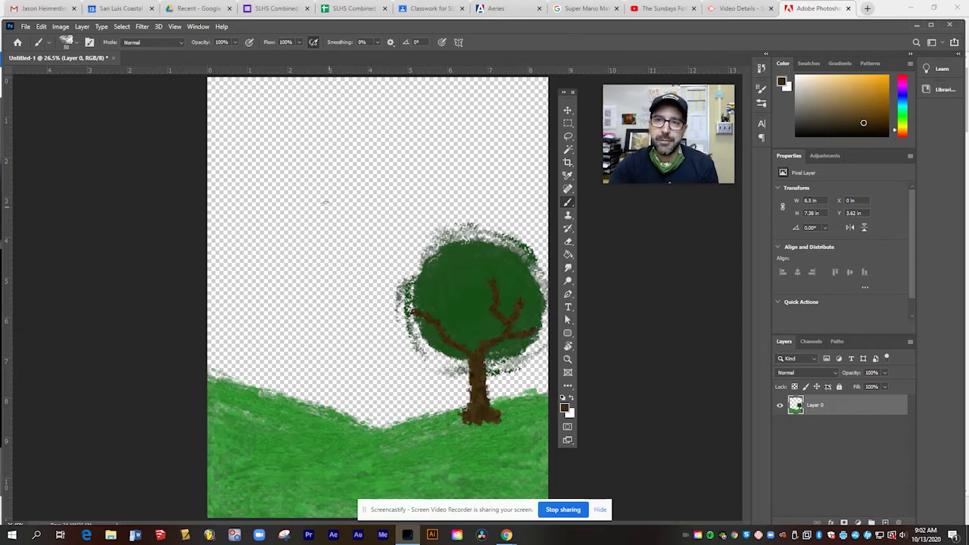
Dab lighter leaves over the treetop with the Spladoosh Variant preset in green #237423, reducing the brush to 900 px.
{"action": "left_click", "coordinate": [75, 43]}
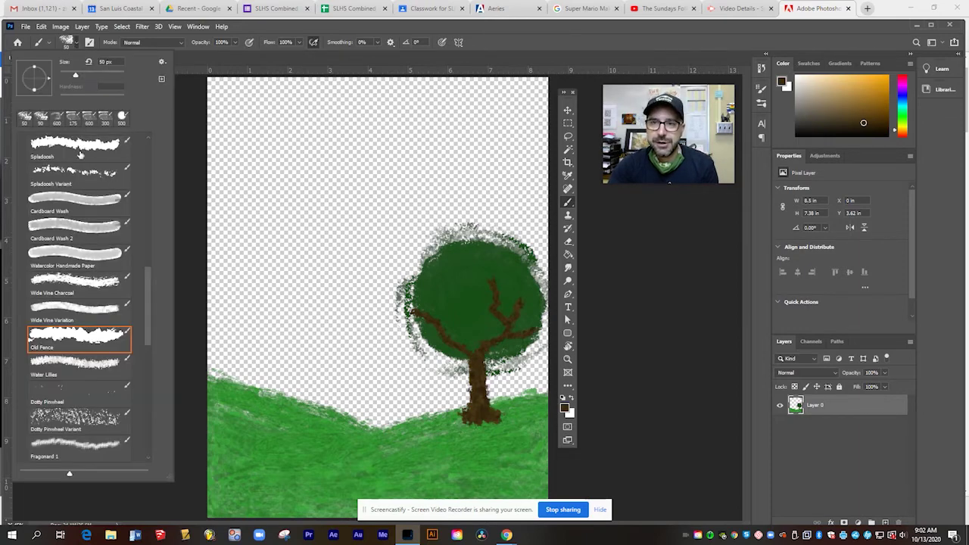
{"action": "left_click", "coordinate": [76, 173]}
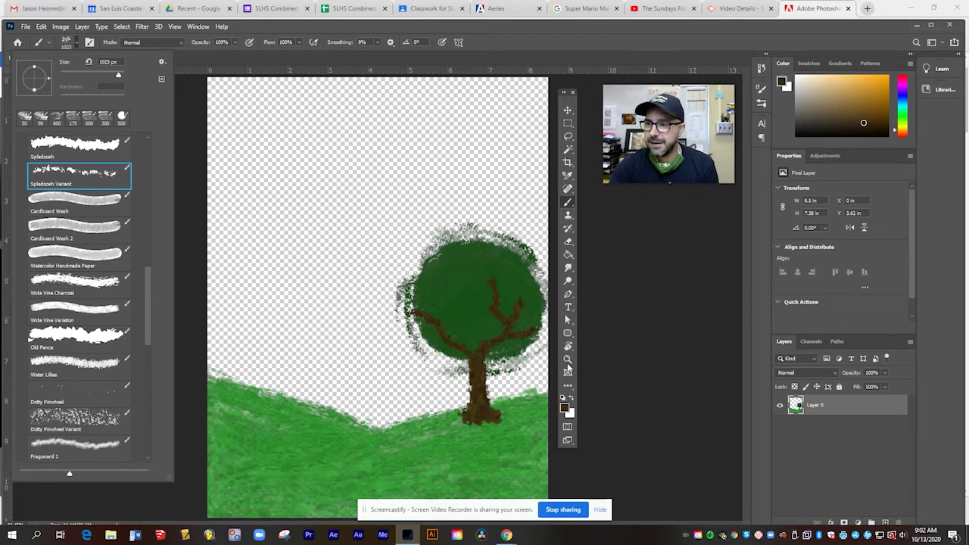
{"action": "left_click", "coordinate": [564, 408]}
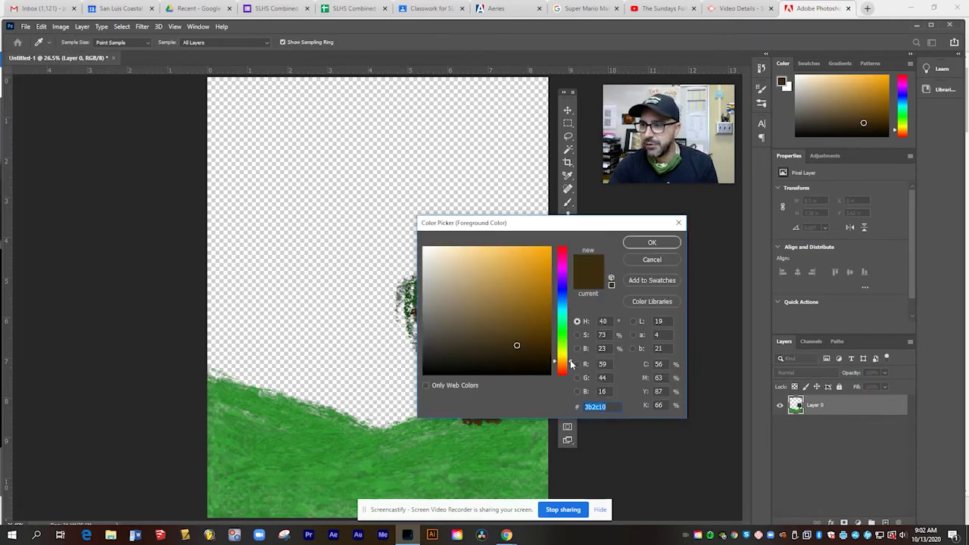
{"action": "left_click", "coordinate": [566, 331]}
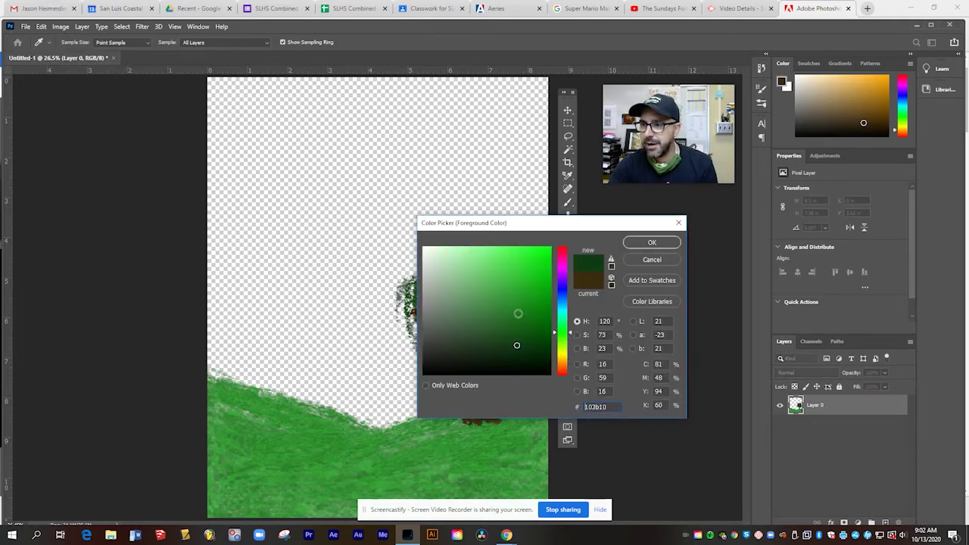
{"action": "left_click_drag", "start_coordinate": [517, 313], "coordinate": [513, 316]}
{"action": "left_click", "coordinate": [651, 243]}
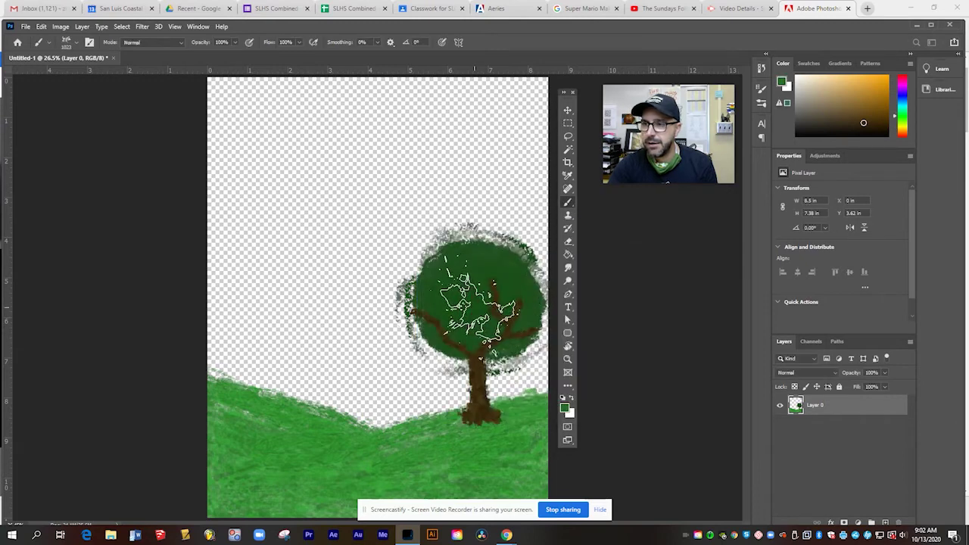
{"action": "mouse_move", "coordinate": [438, 318]}
{"action": "left_mouse_down"}
{"action": "mouse_move", "coordinate": [470, 288]}
{"action": "mouse_move", "coordinate": [496, 299]}
{"action": "mouse_move", "coordinate": [470, 280]}
{"action": "mouse_move", "coordinate": [435, 296]}
{"action": "mouse_move", "coordinate": [424, 318]}
{"action": "mouse_move", "coordinate": [460, 322]}
{"action": "mouse_move", "coordinate": [465, 260]}
{"action": "mouse_move", "coordinate": [455, 227]}
{"action": "left_mouse_up"}
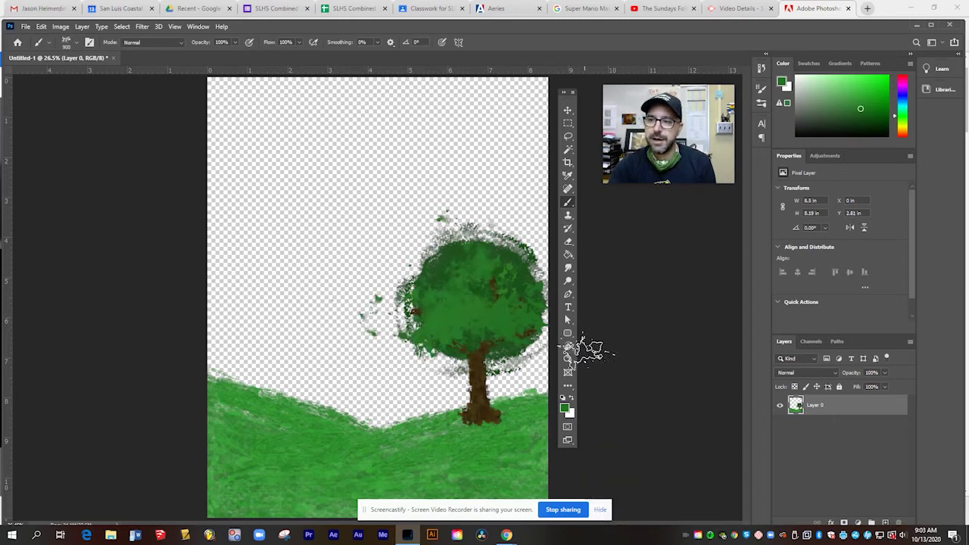
Erase the stray leaf specks beside and above the treetop with the Eraser tool.
{"action": "left_click", "coordinate": [568, 242]}
{"action": "mouse_move", "coordinate": [356, 307]}
{"action": "left_mouse_down"}
{"action": "mouse_move", "coordinate": [384, 288]}
{"action": "mouse_move", "coordinate": [366, 325]}
{"action": "mouse_move", "coordinate": [374, 311]}
{"action": "mouse_move", "coordinate": [380, 335]}
{"action": "left_mouse_up"}
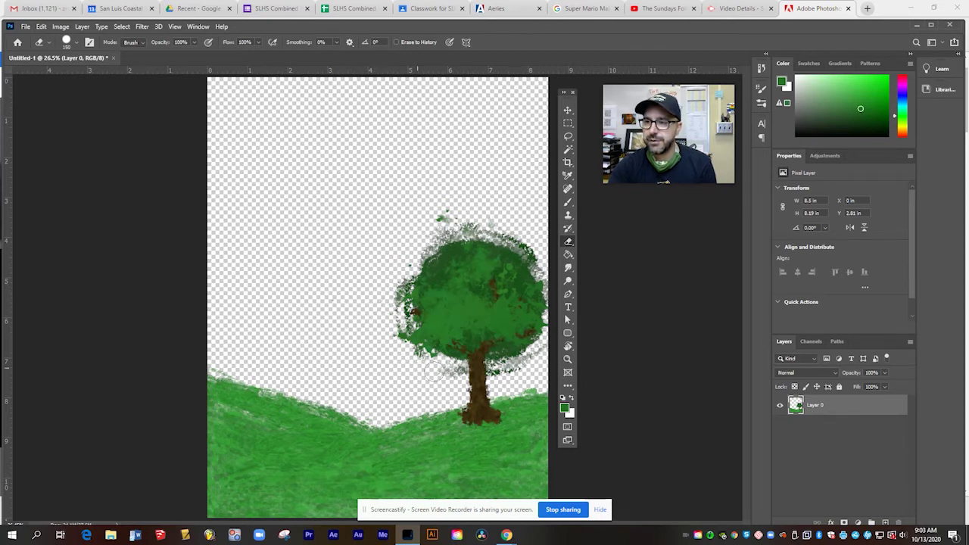
{"action": "mouse_move", "coordinate": [424, 227]}
{"action": "left_mouse_down"}
{"action": "mouse_move", "coordinate": [444, 210]}
{"action": "mouse_move", "coordinate": [487, 209]}
{"action": "left_mouse_up"}
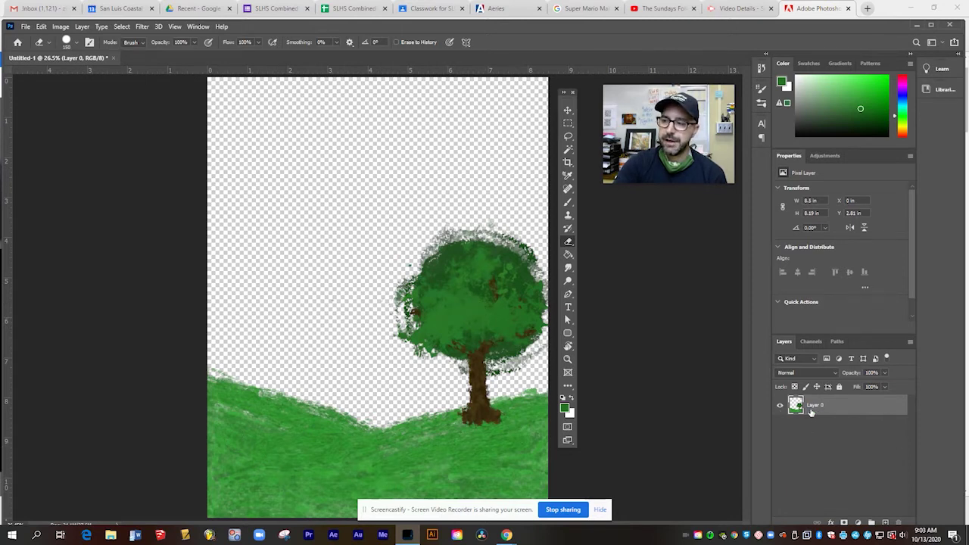
Add a new layer beneath Layer 0 and fill it with sky blue #3aabbc using the Paint Bucket.
{"action": "left_click", "coordinate": [884, 524]}
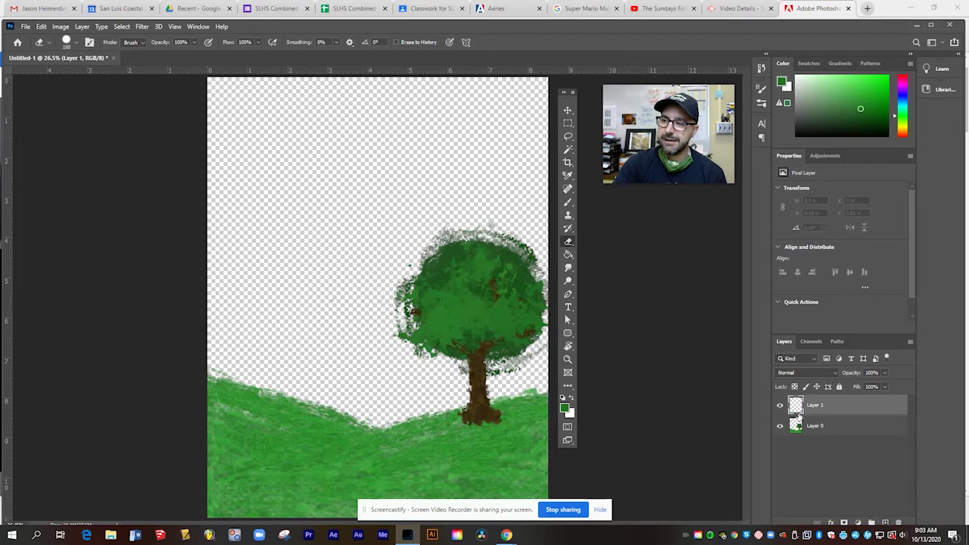
{"action": "left_click_drag", "start_coordinate": [816, 406], "coordinate": [817, 433]}
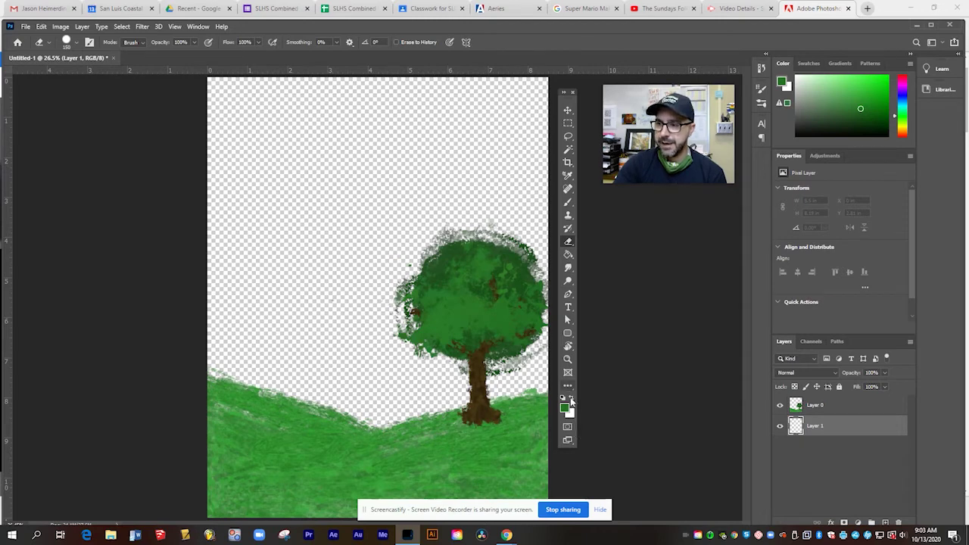
{"action": "left_click", "coordinate": [566, 407]}
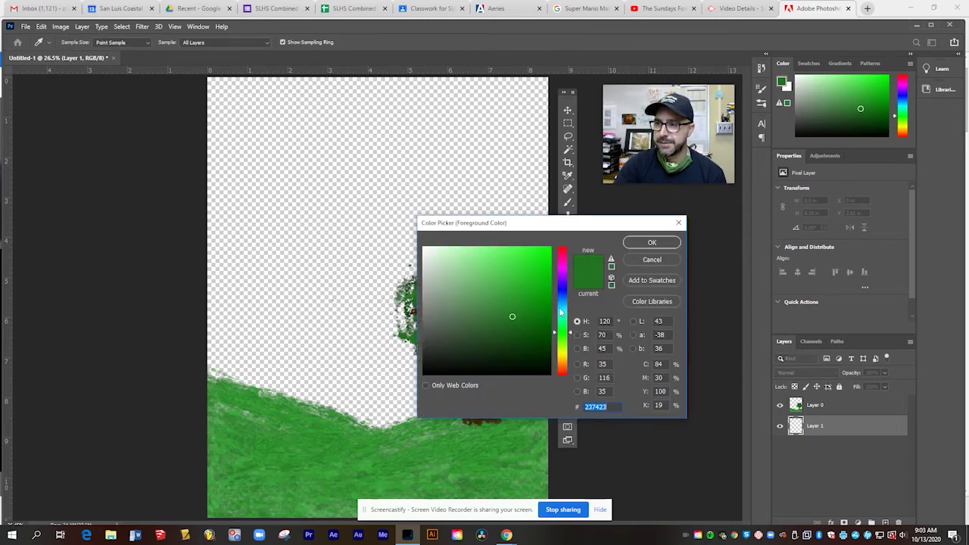
{"action": "left_click", "coordinate": [561, 309]}
{"action": "left_click", "coordinate": [511, 281]}
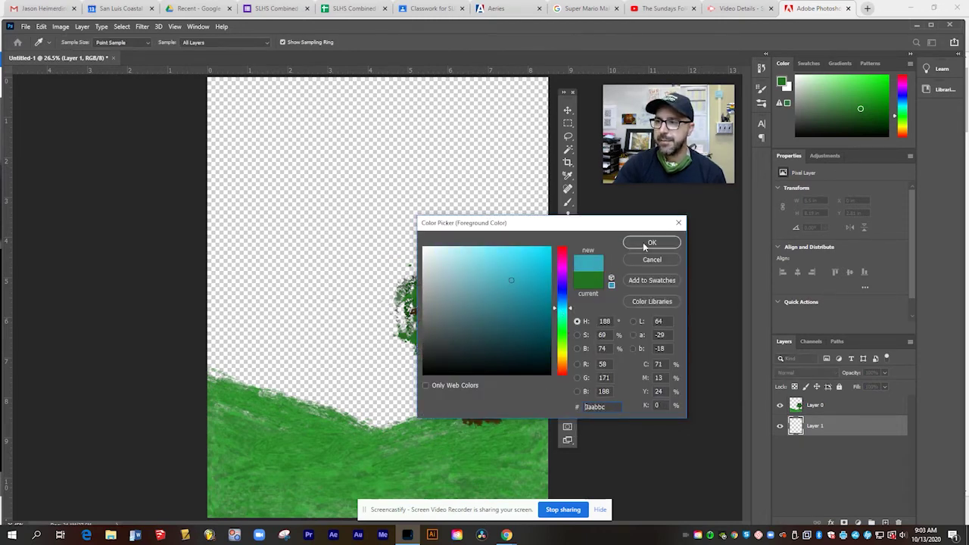
{"action": "left_click", "coordinate": [643, 242]}
{"action": "left_click", "coordinate": [568, 255]}
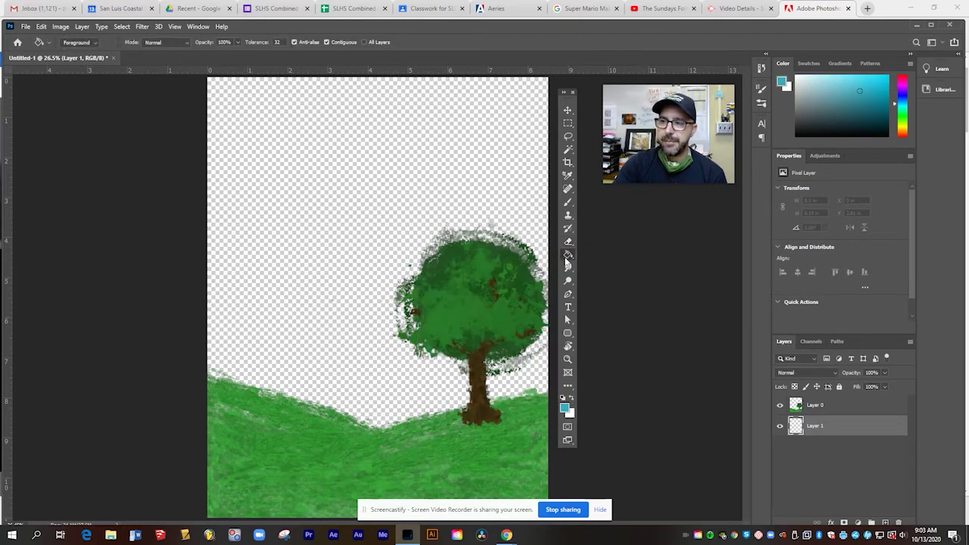
{"action": "left_click", "coordinate": [334, 293]}
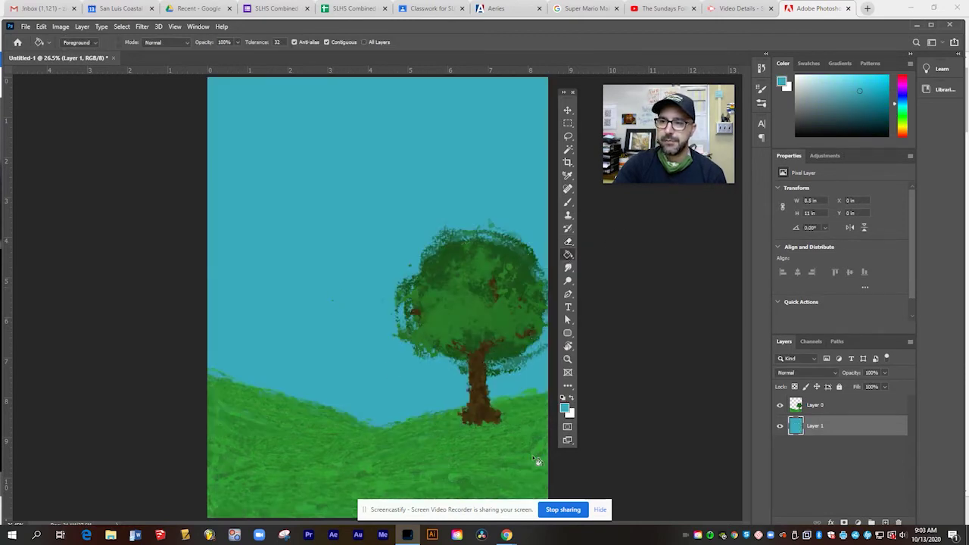
Stamp faint blue geometric trees behind the hills on the sky layer with the Brush tool's Geo Tree Brush preset.
{"action": "left_click", "coordinate": [568, 203]}
{"action": "left_click", "coordinate": [76, 43]}
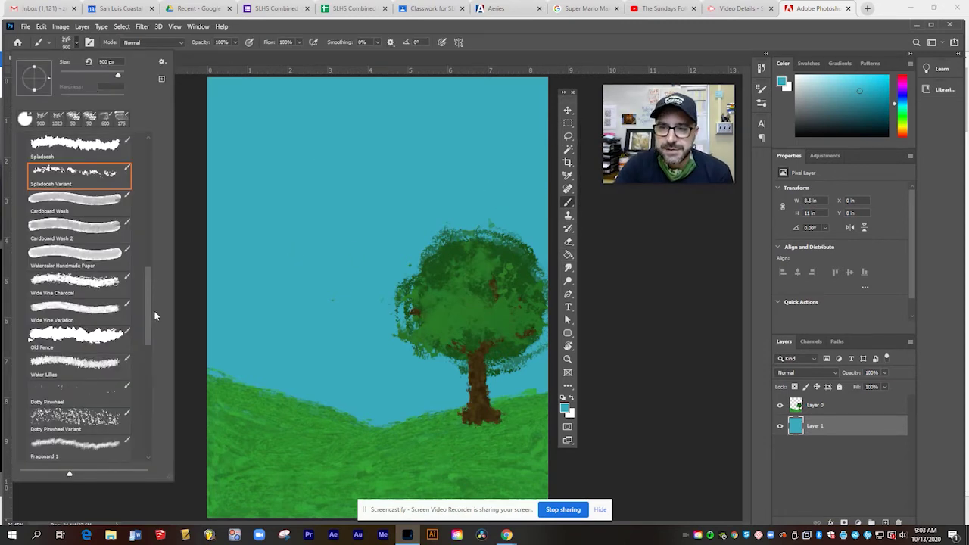
{"action": "left_click_drag", "start_coordinate": [147, 315], "coordinate": [148, 407]}
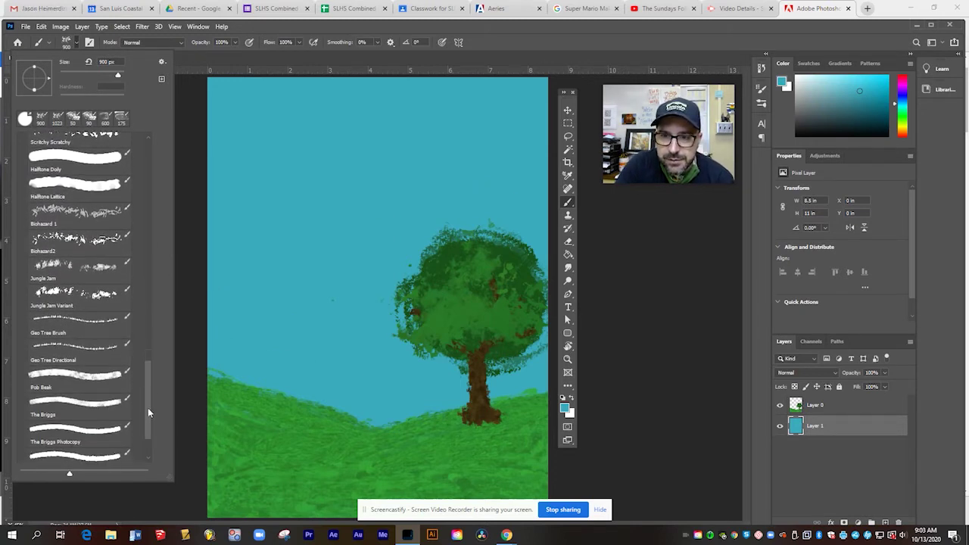
{"action": "left_click", "coordinate": [68, 327]}
{"action": "left_click", "coordinate": [213, 356]}
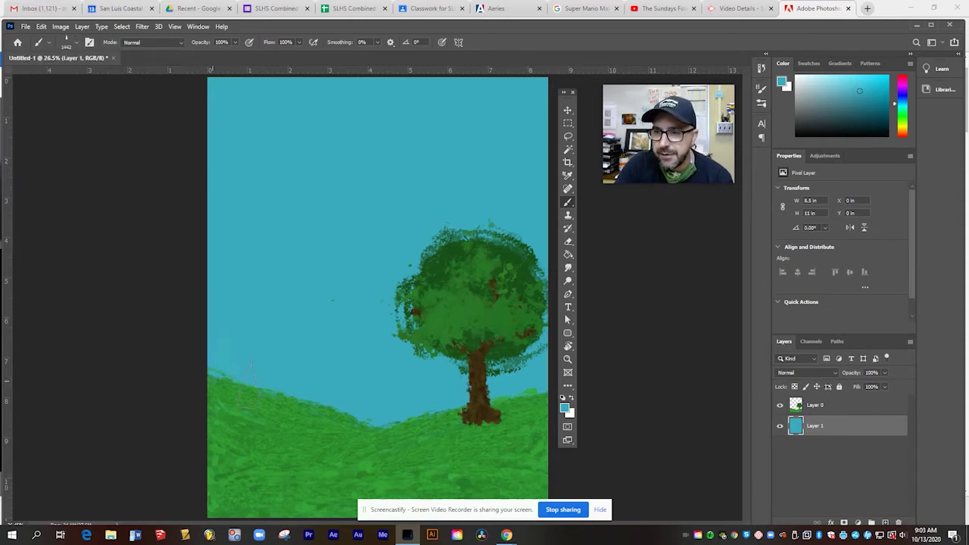
{"action": "left_click", "coordinate": [398, 405]}
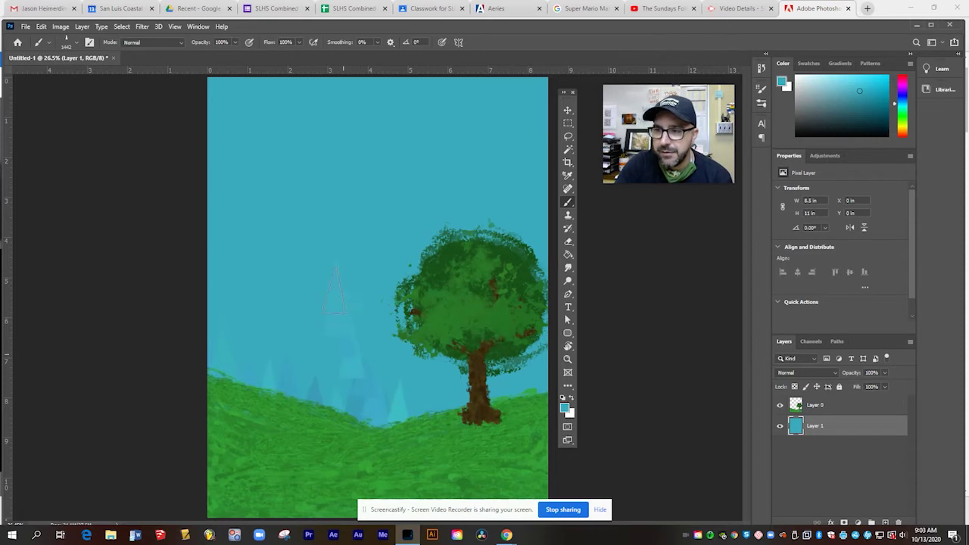
Undo the geometric tree stamps on the sky layer.
{"action": "left_click", "coordinate": [334, 290]}
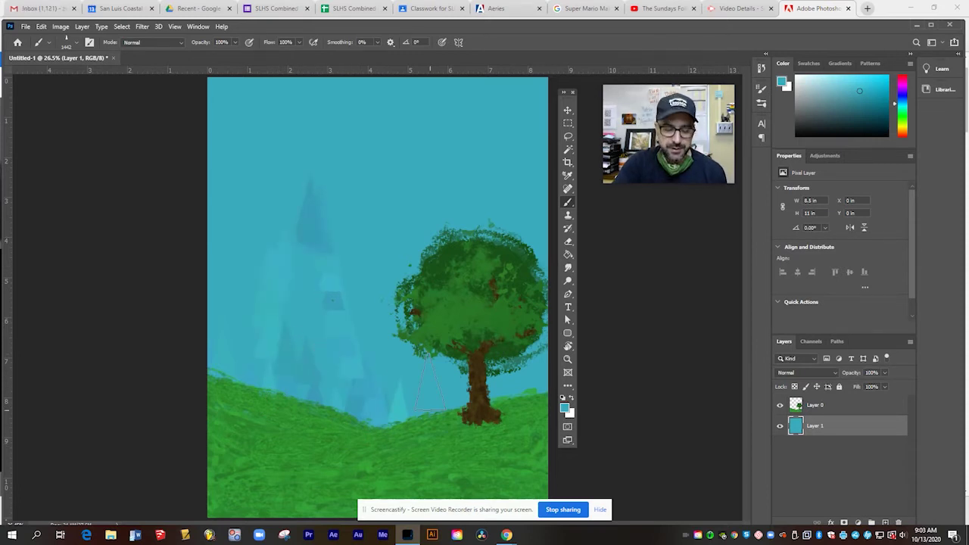
{"action": "key", "text": "ctrl+z"}
{"action": "key", "text": "ctrl+z"}
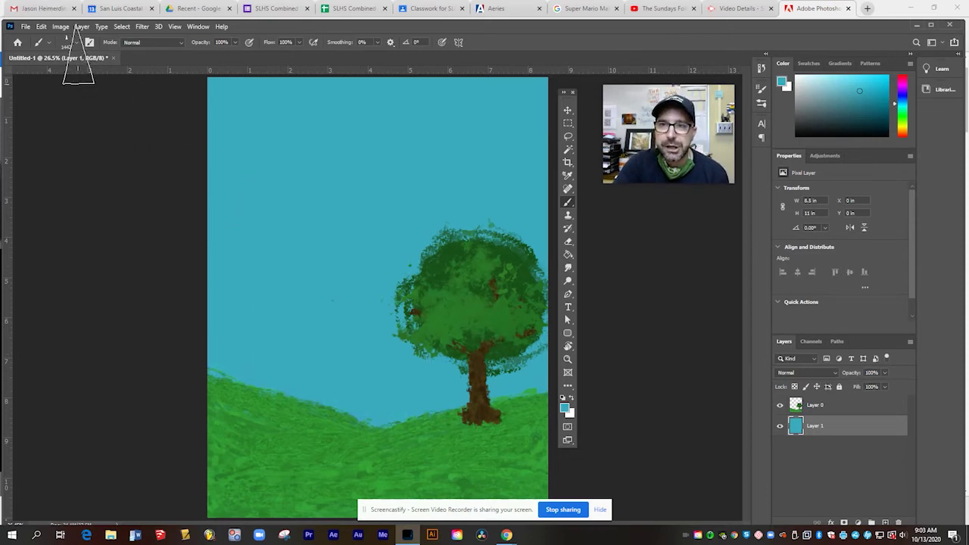
Collapse the summer-2020-update brush set and choose the Stain Monster preset from spring-2020-update.
{"action": "left_click", "coordinate": [76, 46]}
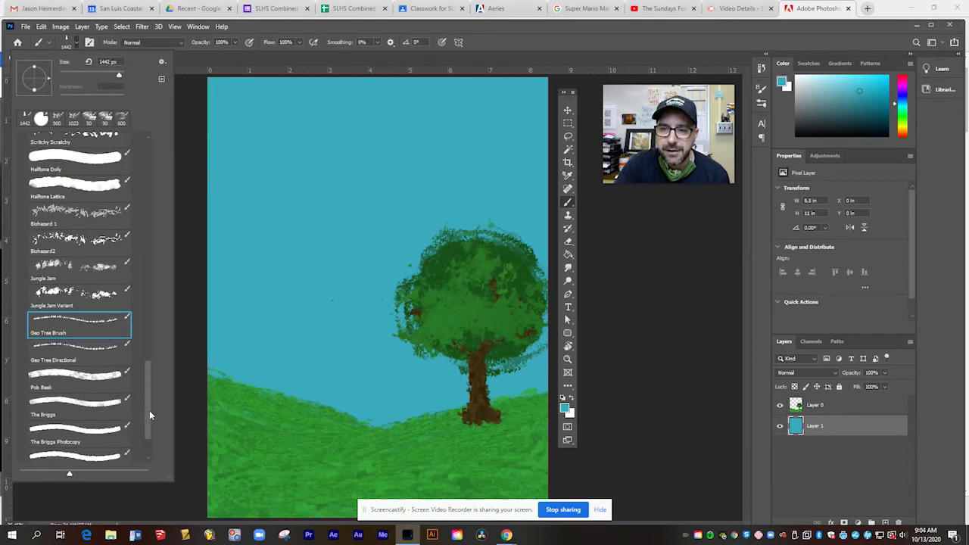
{"action": "mouse_move", "coordinate": [149, 410]}
{"action": "left_mouse_down"}
{"action": "mouse_move", "coordinate": [148, 432]}
{"action": "mouse_move", "coordinate": [157, 198]}
{"action": "mouse_move", "coordinate": [151, 216]}
{"action": "left_mouse_up"}
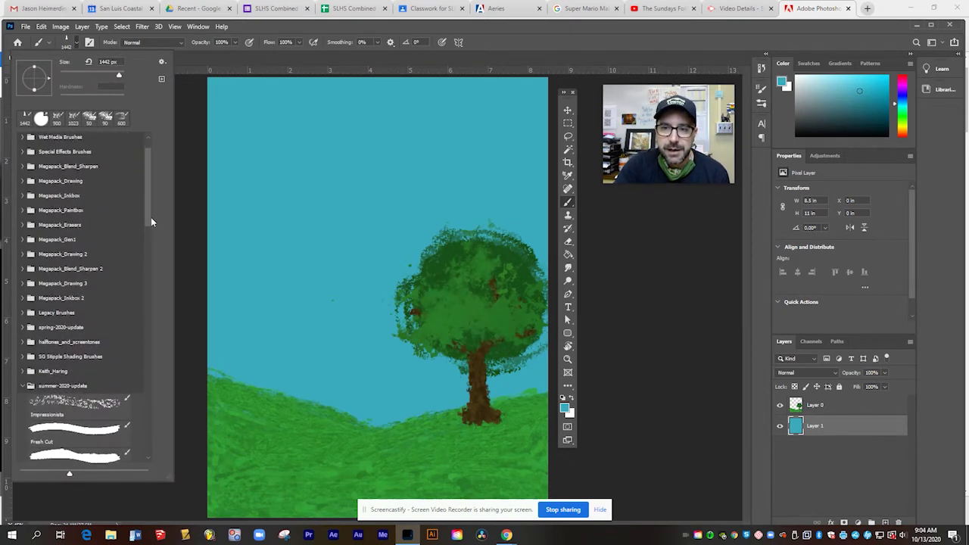
{"action": "left_click", "coordinate": [22, 386]}
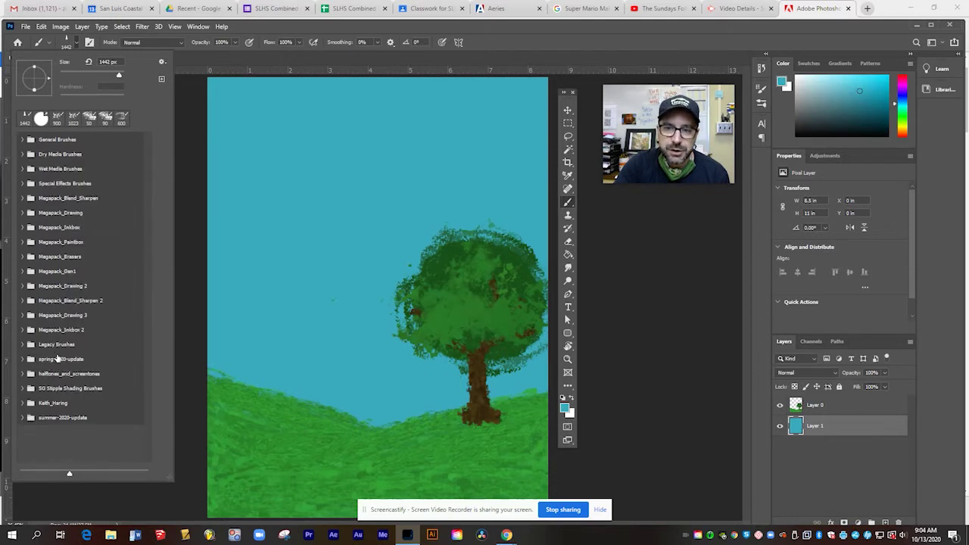
{"action": "left_click", "coordinate": [22, 360]}
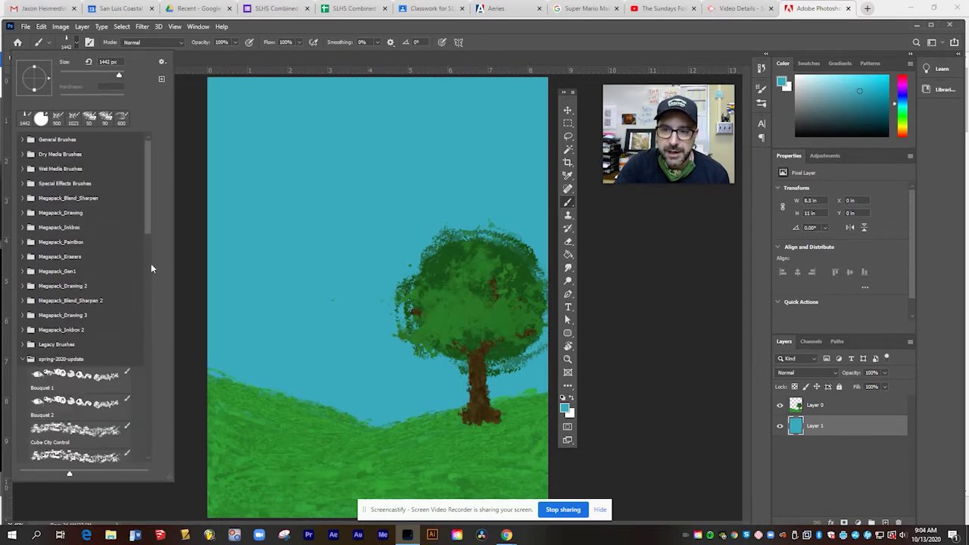
{"action": "left_click_drag", "start_coordinate": [149, 219], "coordinate": [147, 330]}
{"action": "left_click", "coordinate": [83, 260]}
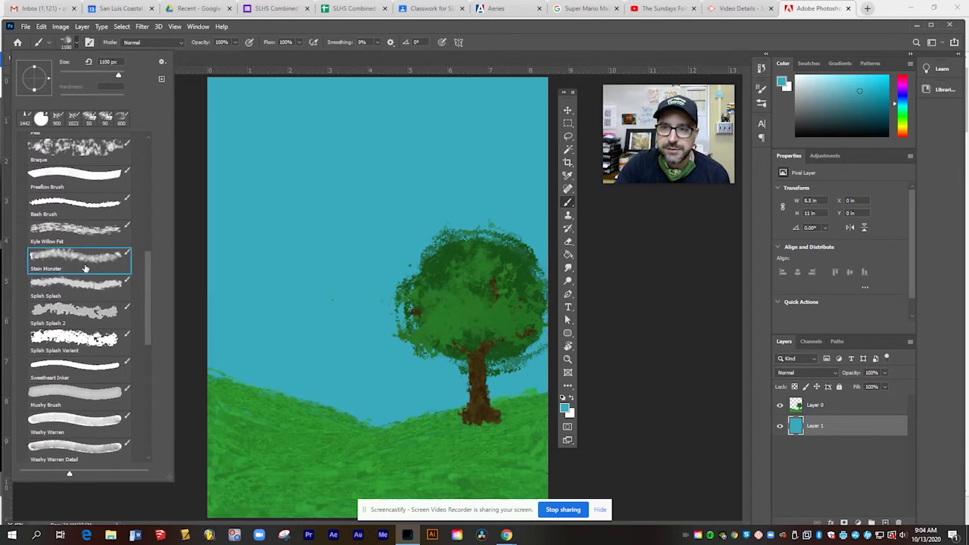
Set the foreground color to white and paint billowing clouds on Layer 1 along the horizon behind the hills and tree.
{"action": "left_click", "coordinate": [565, 407]}
{"action": "left_click", "coordinate": [433, 257]}
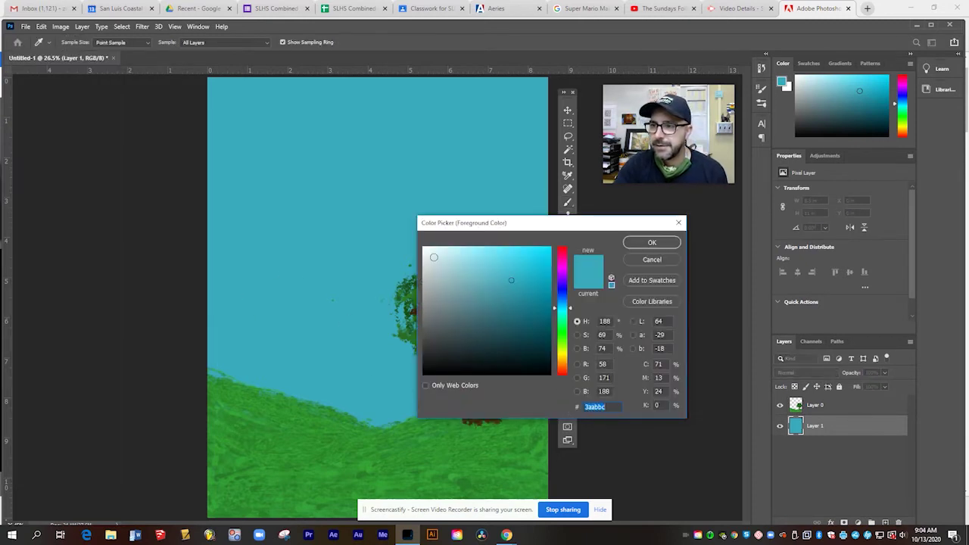
{"action": "left_click", "coordinate": [644, 243]}
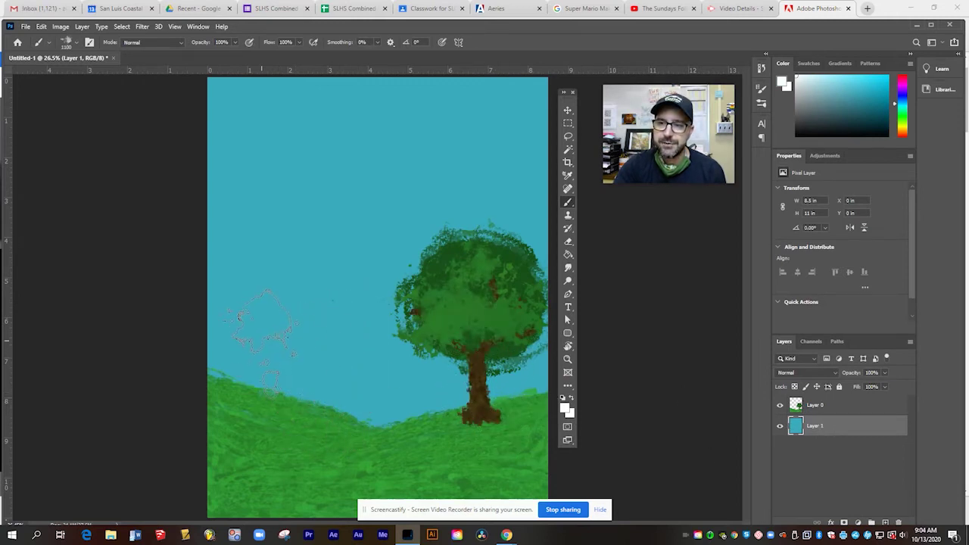
{"action": "mouse_move", "coordinate": [260, 325]}
{"action": "left_mouse_down"}
{"action": "mouse_move", "coordinate": [317, 376]}
{"action": "mouse_move", "coordinate": [303, 369]}
{"action": "mouse_move", "coordinate": [235, 388]}
{"action": "mouse_move", "coordinate": [443, 418]}
{"action": "mouse_move", "coordinate": [477, 395]}
{"action": "mouse_move", "coordinate": [515, 391]}
{"action": "mouse_move", "coordinate": [557, 350]}
{"action": "mouse_move", "coordinate": [364, 384]}
{"action": "mouse_move", "coordinate": [178, 339]}
{"action": "mouse_move", "coordinate": [192, 371]}
{"action": "mouse_move", "coordinate": [276, 369]}
{"action": "mouse_move", "coordinate": [216, 314]}
{"action": "left_mouse_up"}
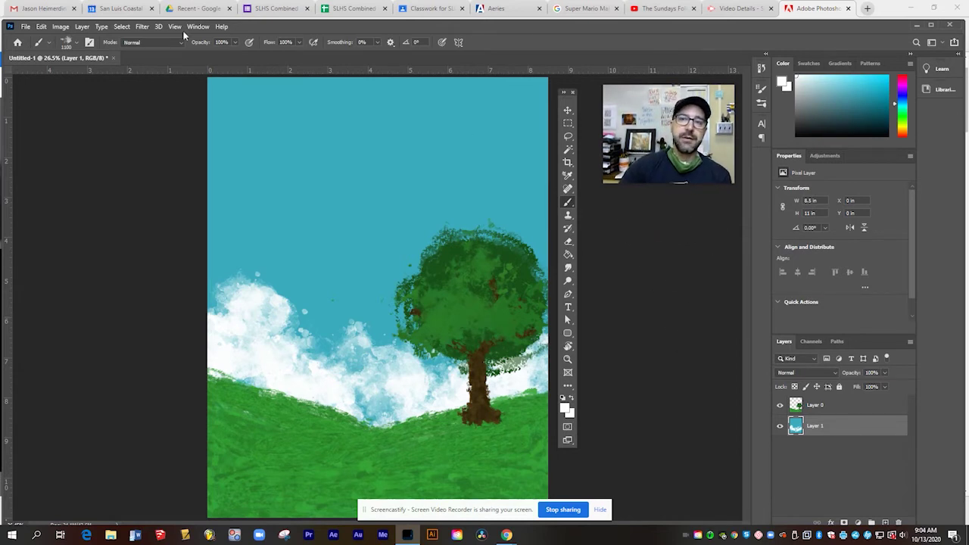
Open the brush preset picker and its options.
{"action": "left_click", "coordinate": [75, 44]}
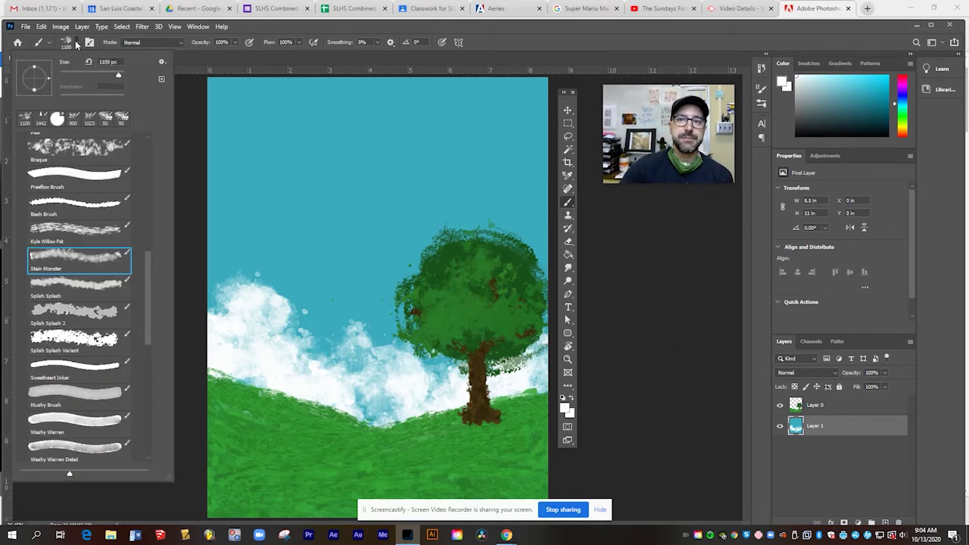
{"action": "left_click", "coordinate": [162, 62]}
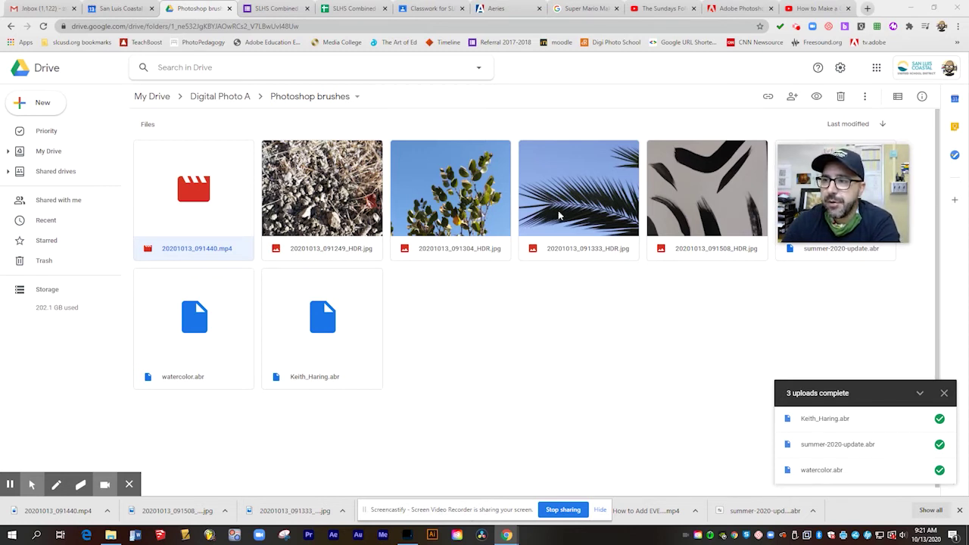
Preview the paint-stroke photo 20201013_091508_HDR.jpg in the Photoshop brushes folder on Google Drive, and close the preview.
{"action": "left_click", "coordinate": [702, 221]}
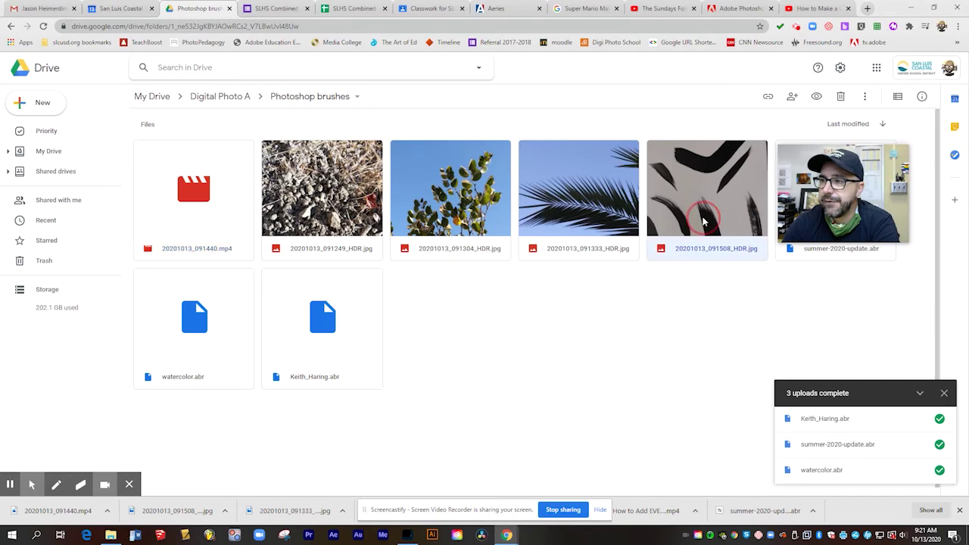
{"action": "double_click", "coordinate": [703, 222]}
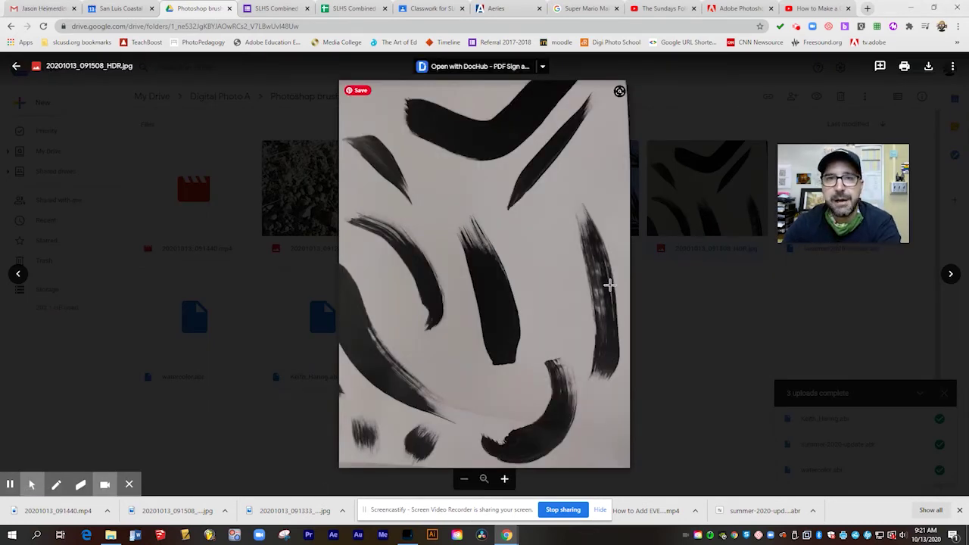
{"action": "left_click", "coordinate": [688, 372]}
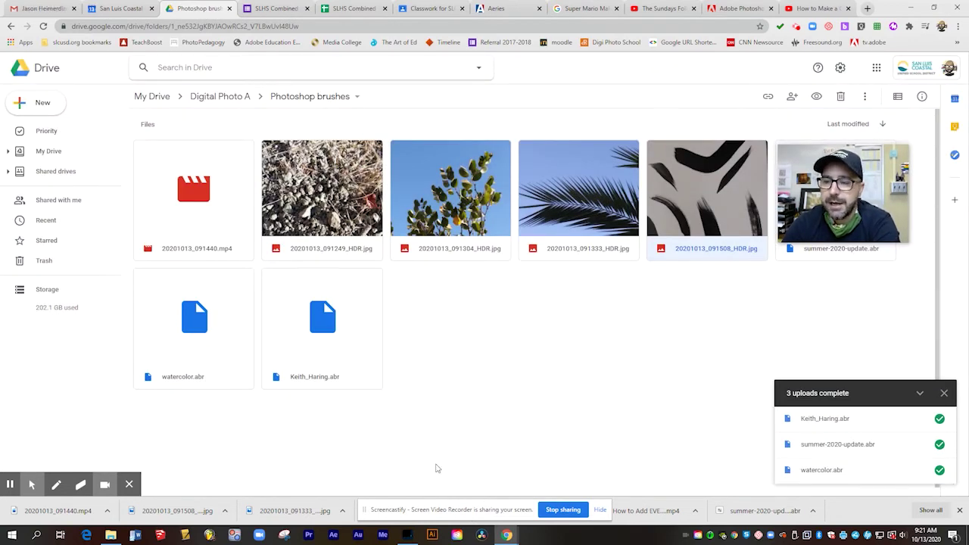
Switch to Photoshop and look through the open source photos and the blank Untitled-1 document.
{"action": "left_click", "coordinate": [408, 535]}
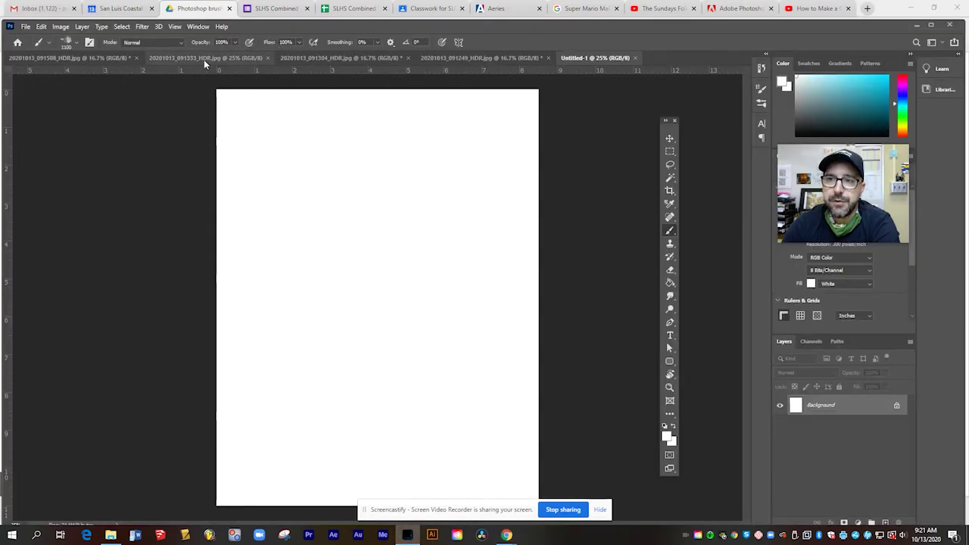
{"action": "left_click", "coordinate": [205, 57]}
{"action": "left_click", "coordinate": [339, 57]}
{"action": "left_click", "coordinate": [487, 58]}
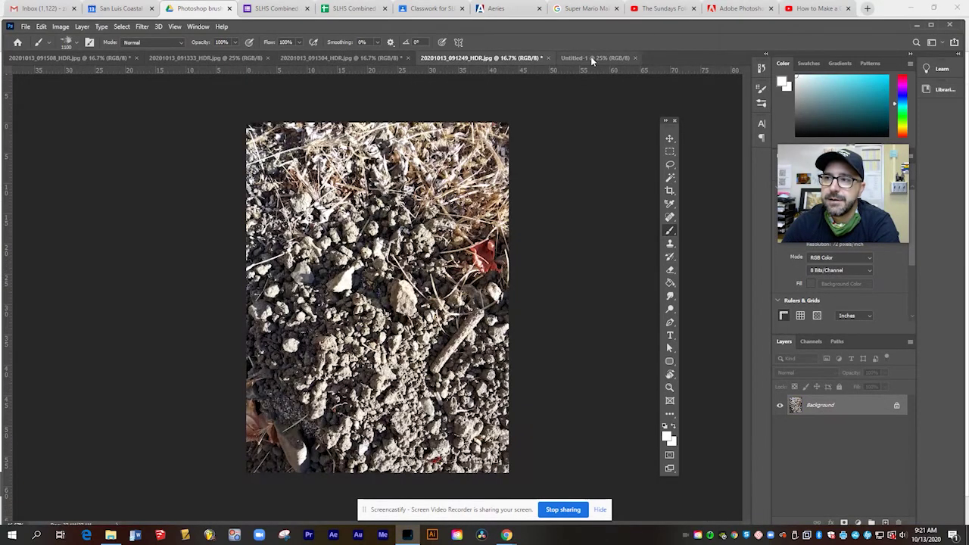
{"action": "left_click", "coordinate": [594, 58]}
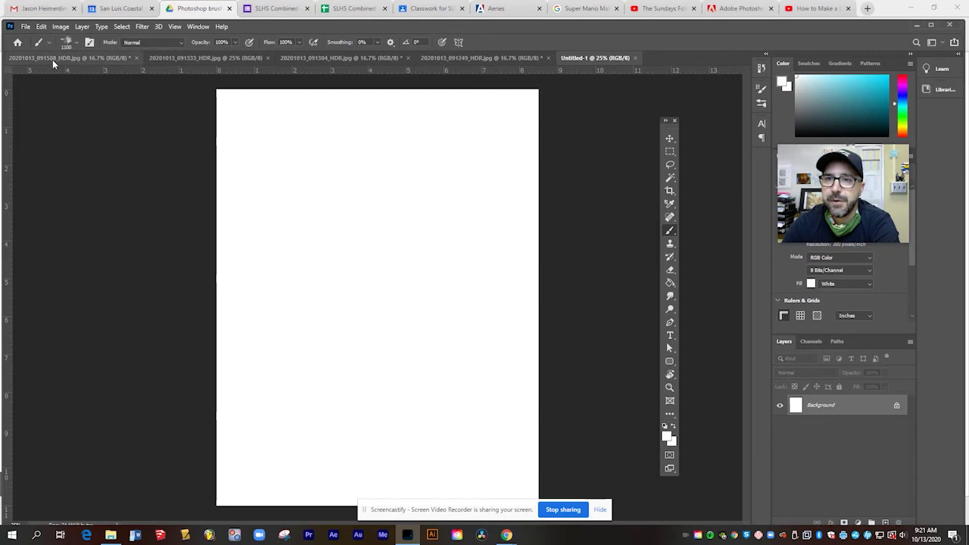
{"action": "left_click", "coordinate": [349, 58]}
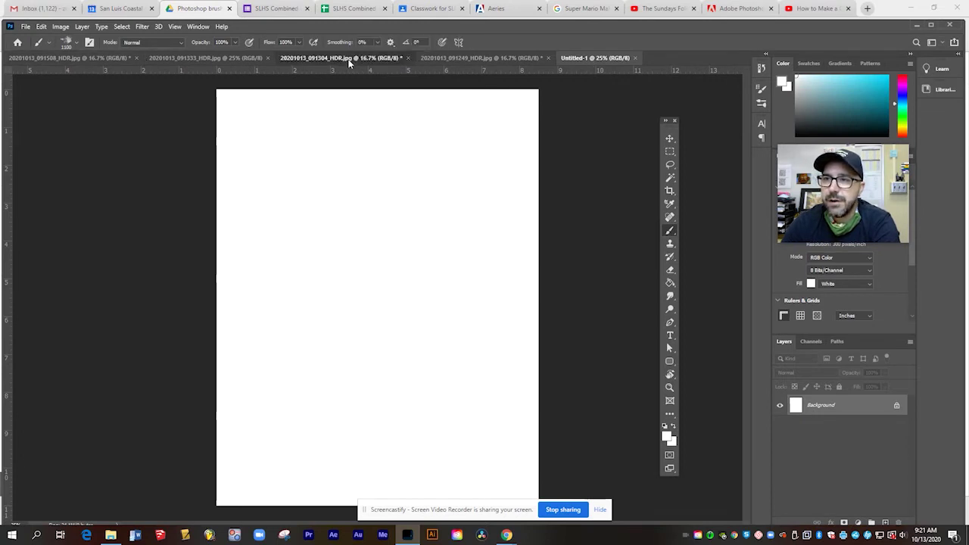
Add a Black & White adjustment layer to the palm frond photo 20201013_091333_HDR.jpg.
{"action": "left_click", "coordinate": [205, 59]}
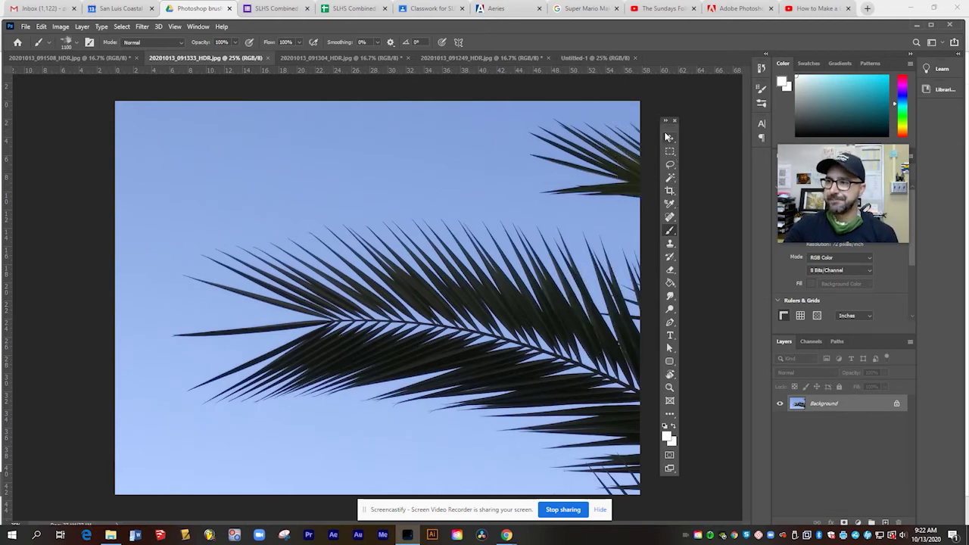
{"action": "left_click_drag", "start_coordinate": [668, 135], "coordinate": [684, 120]}
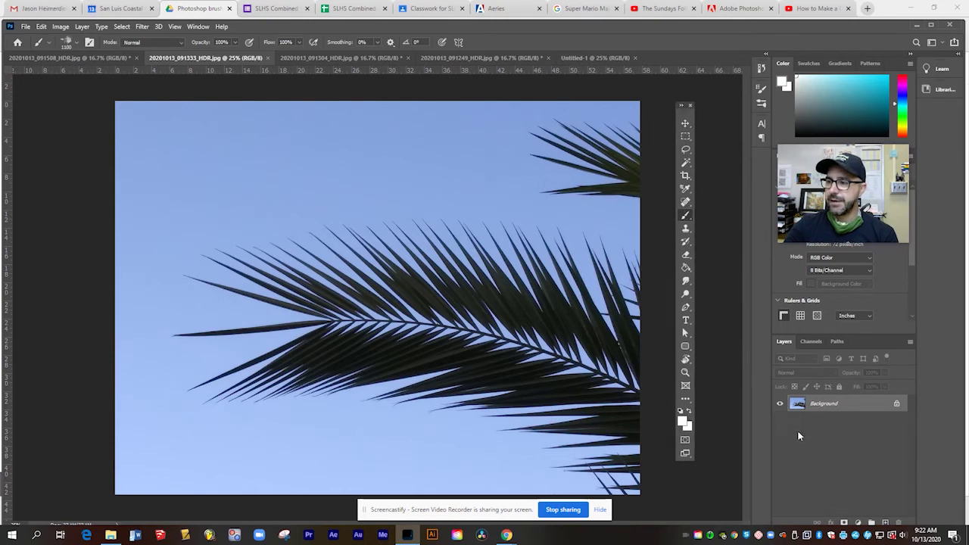
{"action": "left_click", "coordinate": [858, 522]}
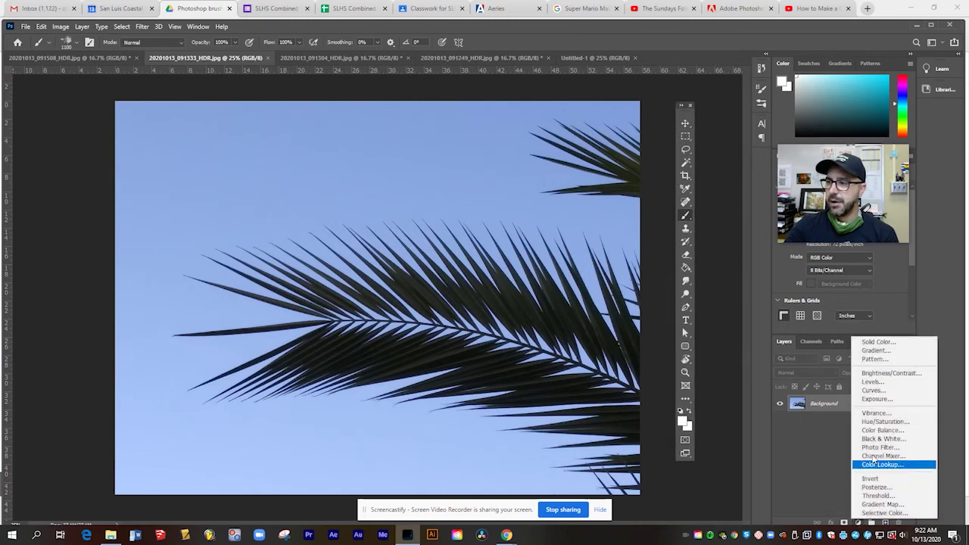
{"action": "left_click", "coordinate": [878, 439]}
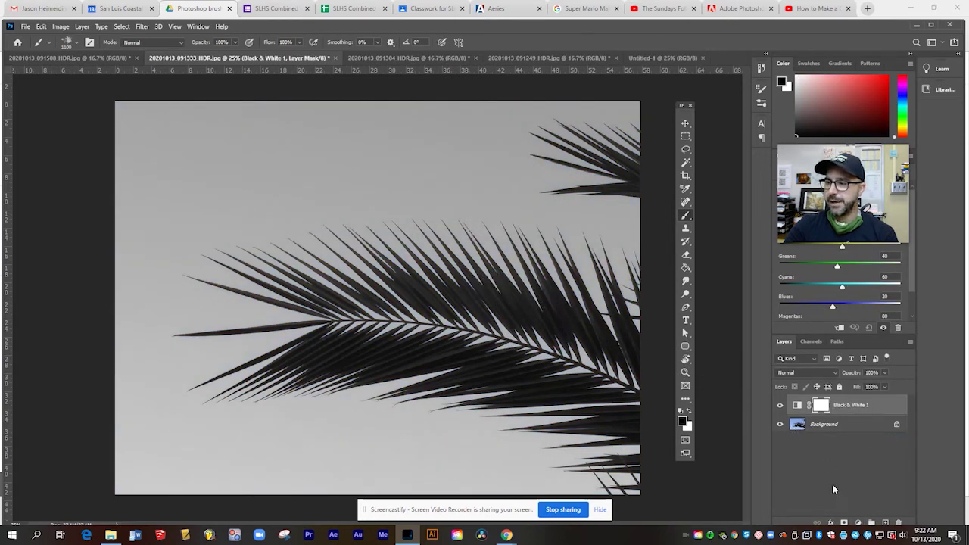
Add a Levels adjustment layer above Black & White 1 with the black input at 40 and the white input at 124.
{"action": "left_click", "coordinate": [858, 525]}
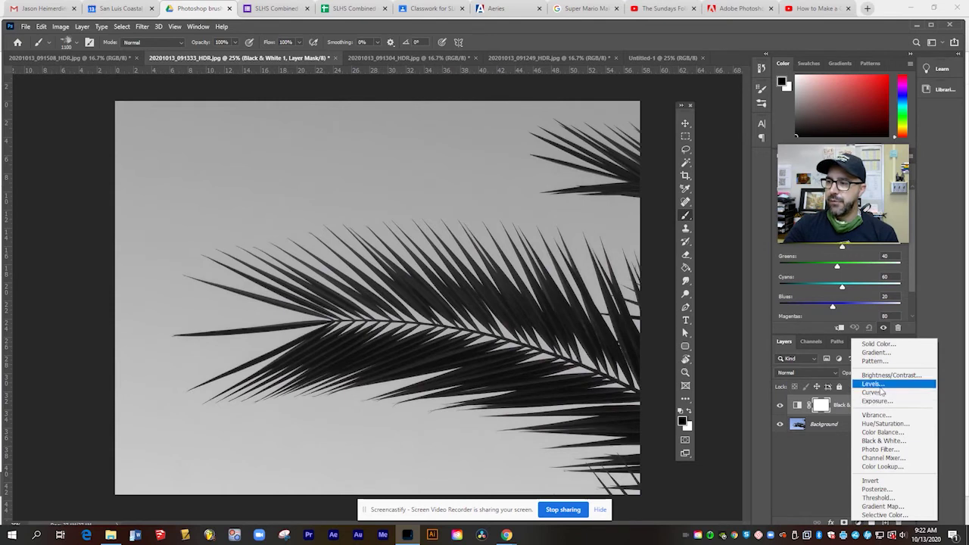
{"action": "left_click", "coordinate": [885, 387]}
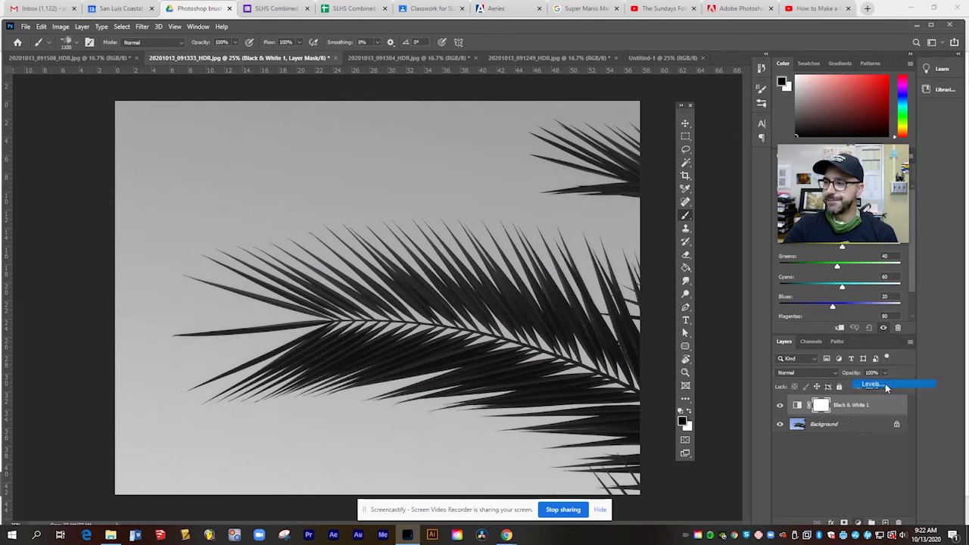
{"action": "left_click_drag", "start_coordinate": [848, 201], "coordinate": [88, 122]}
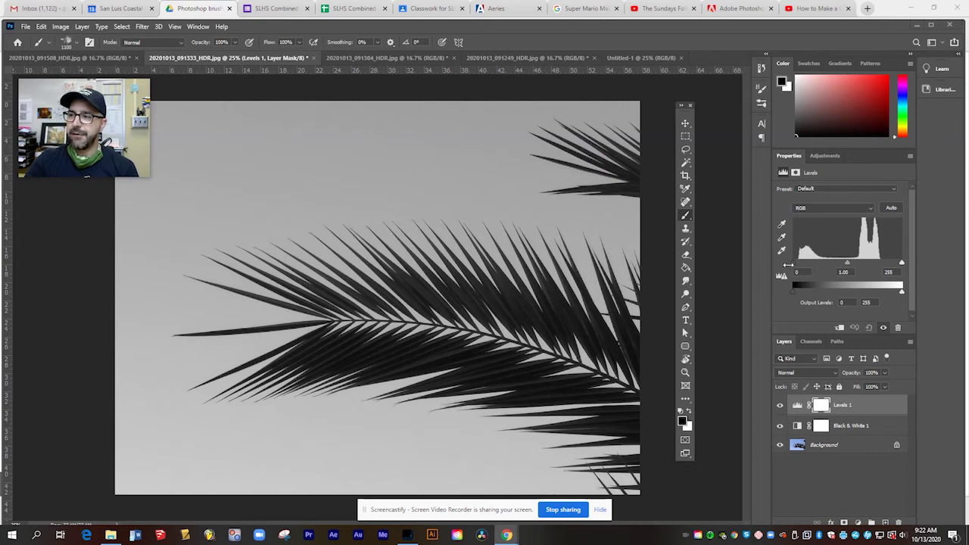
{"action": "left_click_drag", "start_coordinate": [793, 263], "coordinate": [811, 267]}
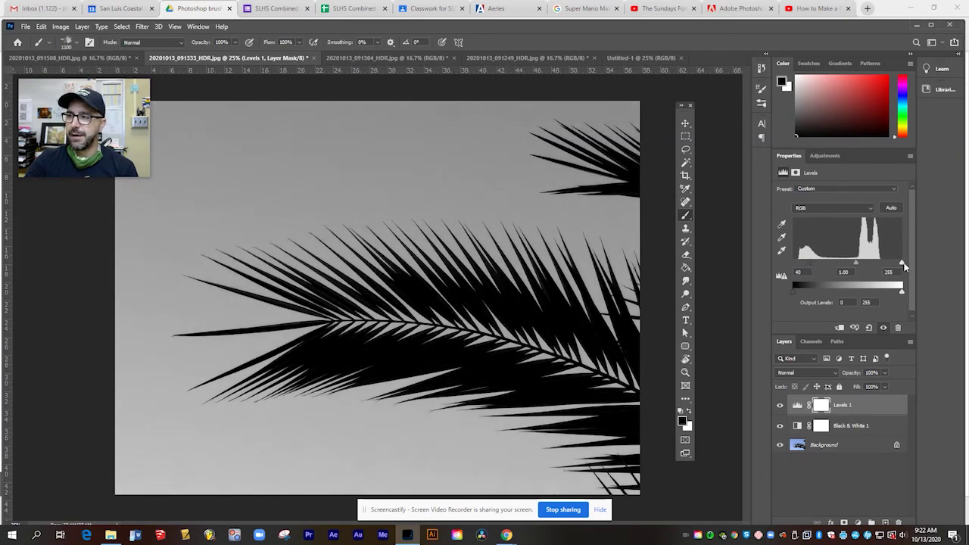
{"action": "left_click_drag", "start_coordinate": [902, 263], "coordinate": [849, 262]}
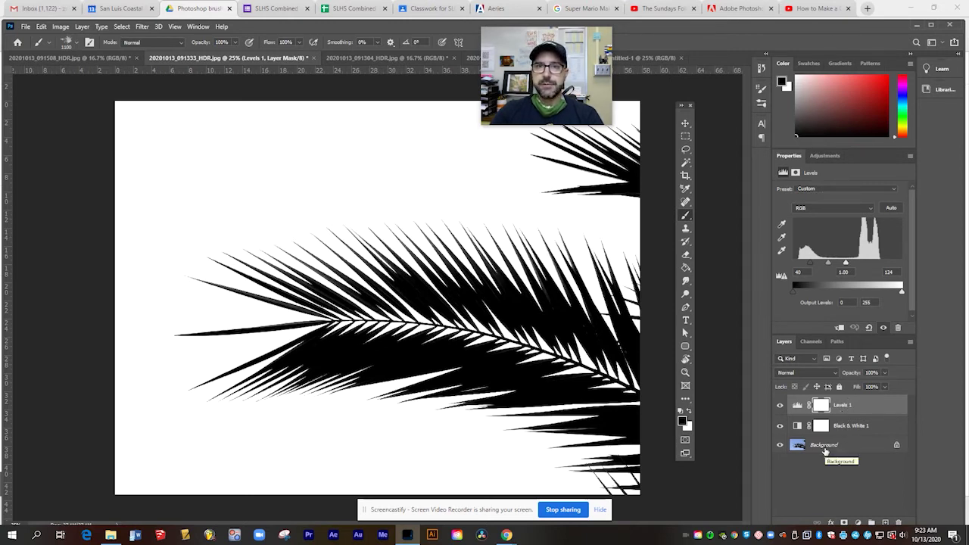
Flatten the palm image and select the tip half of the large frond with the Rectangular Marquee tool.
{"action": "right_click", "coordinate": [849, 409]}
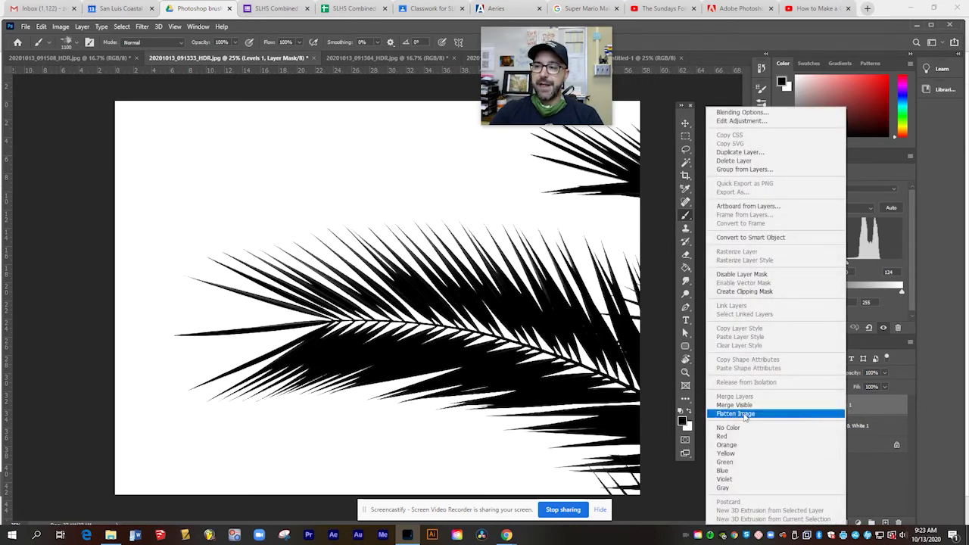
{"action": "left_click", "coordinate": [748, 415]}
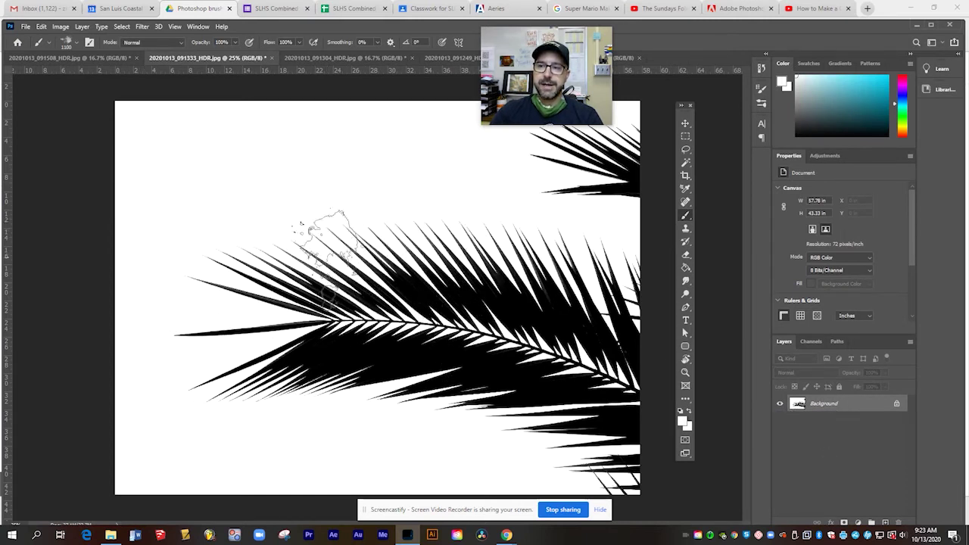
{"action": "left_click", "coordinate": [685, 137]}
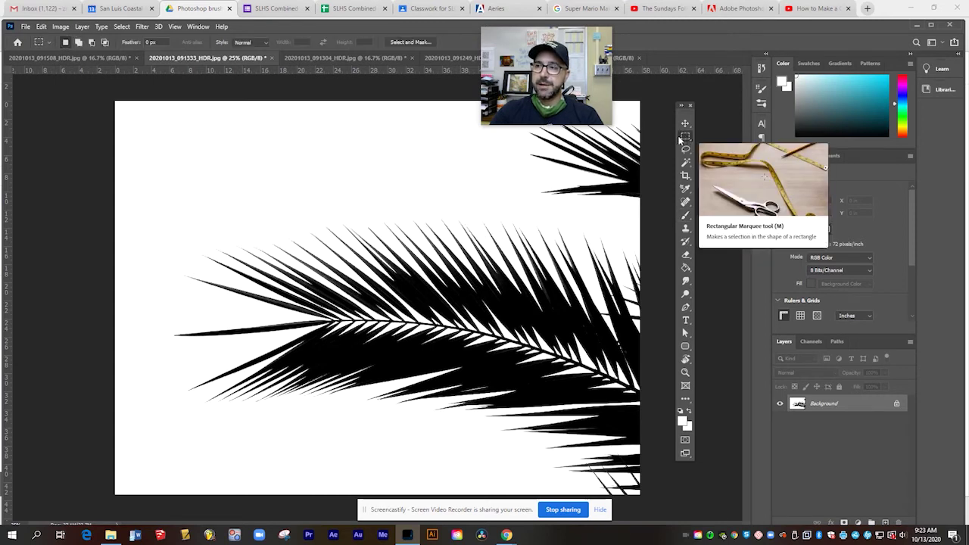
{"action": "left_click_drag", "start_coordinate": [145, 206], "coordinate": [522, 425]}
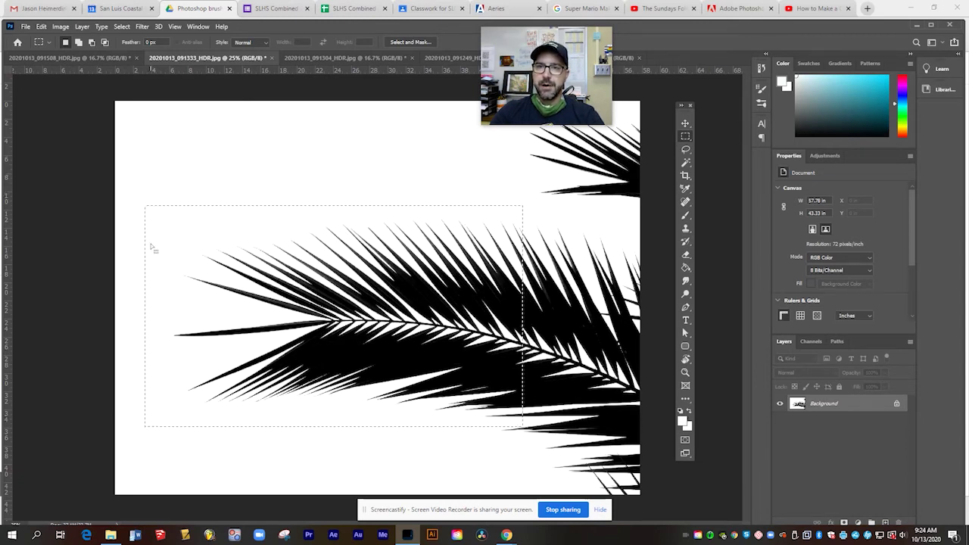
Define the selected palm frond as a brush preset named Palm Tree.
{"action": "left_click", "coordinate": [42, 26]}
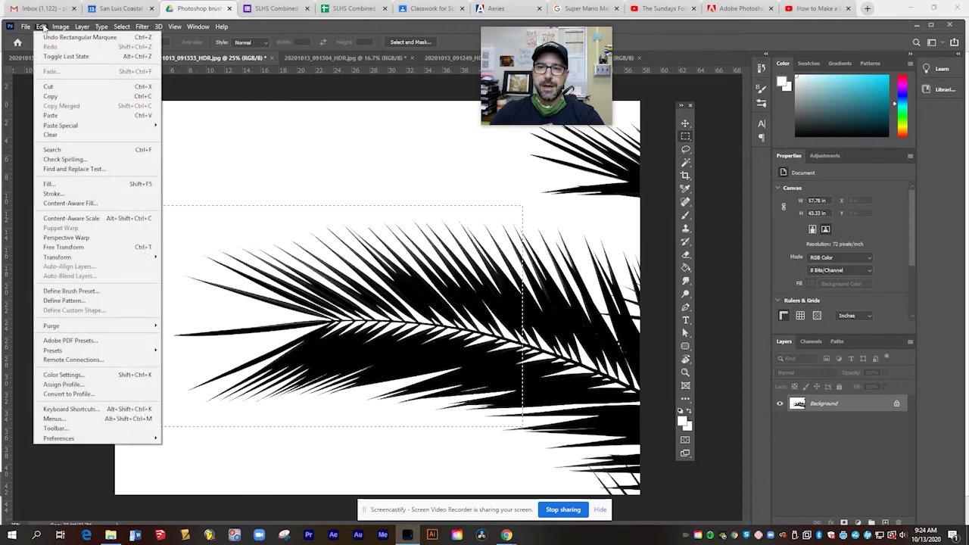
{"action": "left_click", "coordinate": [99, 293]}
{"action": "left_click_drag", "start_coordinate": [363, 119], "coordinate": [285, 136]}
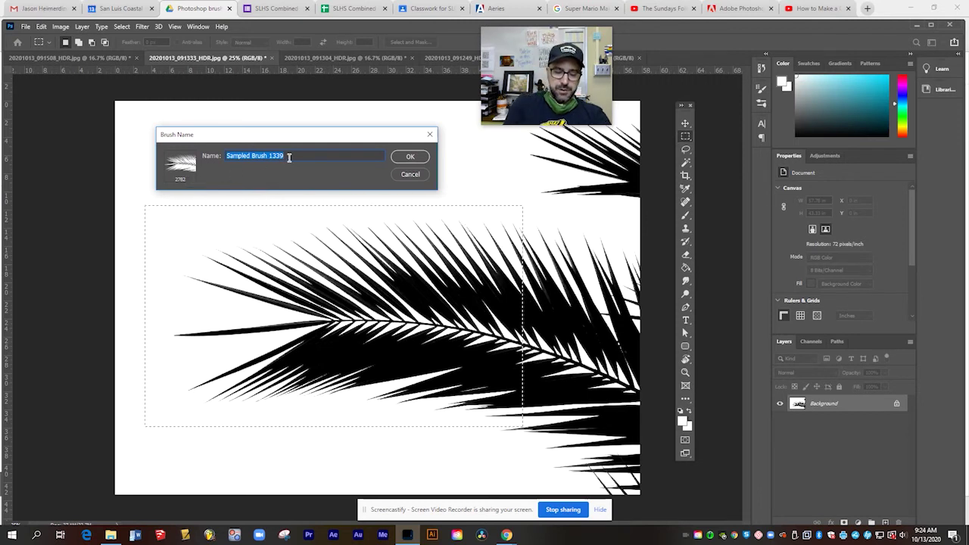
{"action": "type", "text": "Plam Tree"}
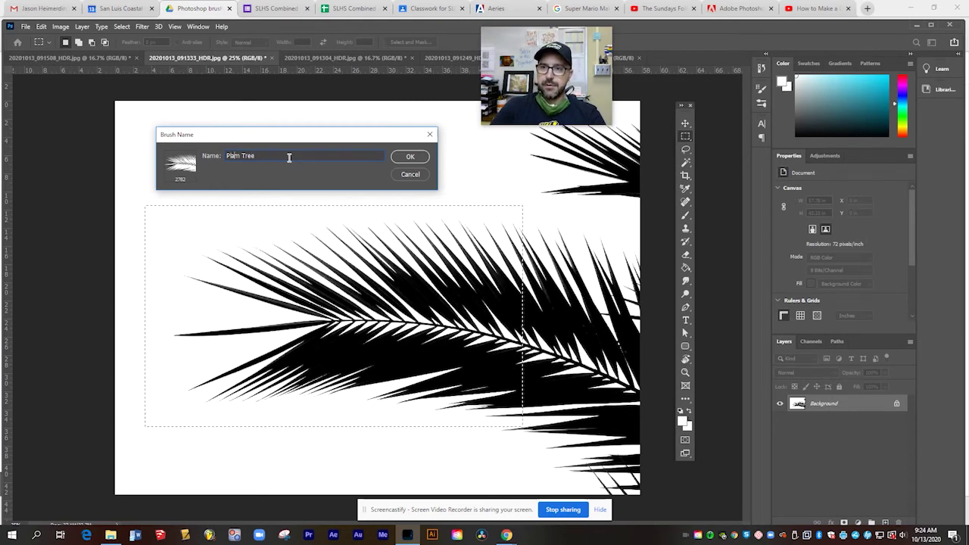
{"action": "key", "text": "BackSpace"}
{"action": "key", "text": "BackSpace"}
{"action": "type", "text": "al"}
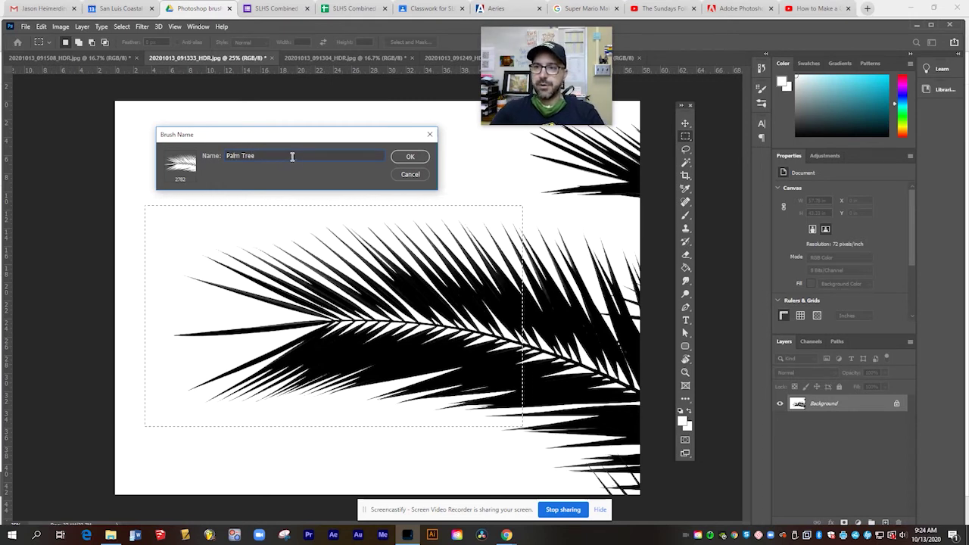
{"action": "left_click", "coordinate": [416, 158]}
Clear the selection and ready the Brush tool with the palm tip at 800 px and a black foreground color.
{"action": "key", "text": "b"}
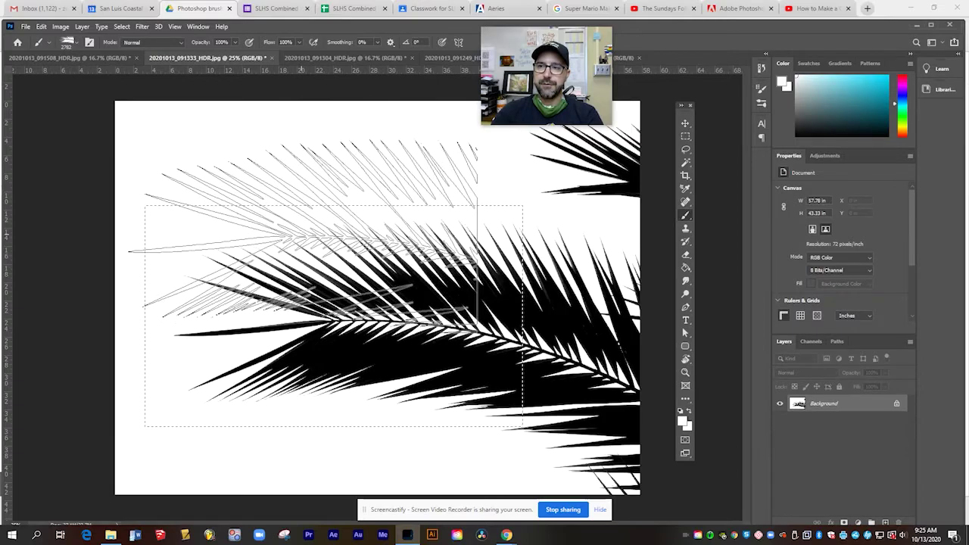
{"action": "key", "text": "ctrl+z"}
{"action": "key", "text": "ctrl+shift+z"}
{"action": "key", "text": "ctrl+d"}
{"action": "key", "text": "ctrl+z"}
{"action": "key", "text": "ctrl+z"}
{"action": "key", "text": "ctrl+z"}
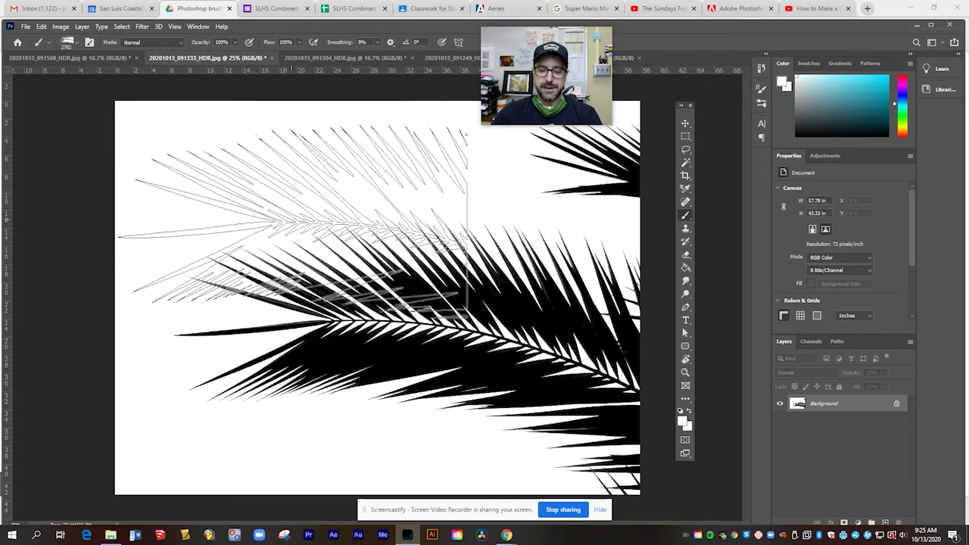
{"action": "key", "text": "ctrl+shift+z"}
{"action": "key", "text": "ctrl+shift+z"}
{"action": "key", "text": "ctrl+shift+z"}
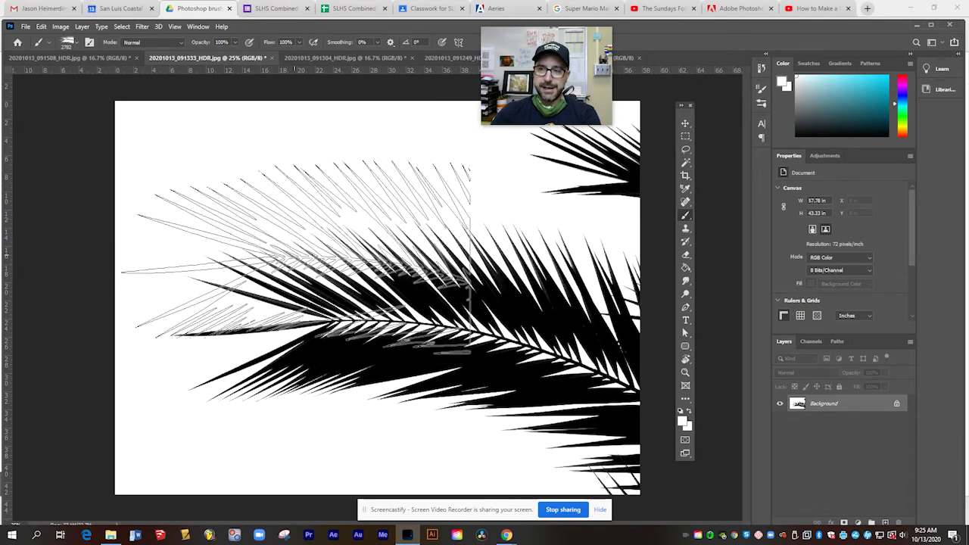
{"action": "key", "text": "ctrl+z"}
{"action": "key", "text": "ctrl+z"}
{"action": "key", "text": "ctrl+z"}
{"action": "key", "text": "ctrl+z"}
{"action": "key", "text": "ctrl+z"}
{"action": "key", "text": "ctrl+z"}
{"action": "key", "text": "ctrl+z"}
{"action": "key", "text": "ctrl+z"}
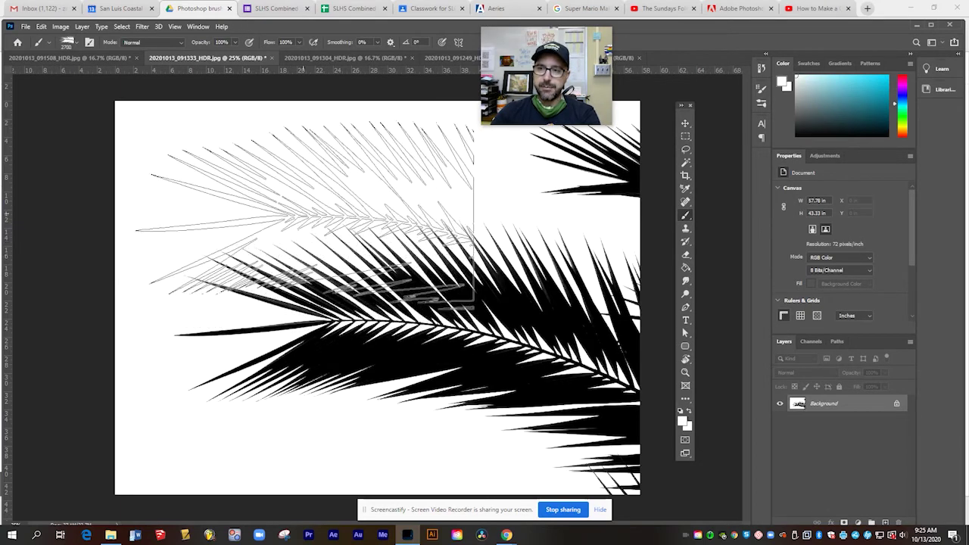
{"action": "key", "text": "ctrl+z"}
{"action": "key", "text": "ctrl+z"}
{"action": "key", "text": "ctrl+z"}
{"action": "key", "text": "ctrl+z"}
{"action": "key", "text": "ctrl+z"}
{"action": "key", "text": "ctrl+z"}
{"action": "key", "text": "ctrl+z"}
{"action": "key", "text": "ctrl+z"}
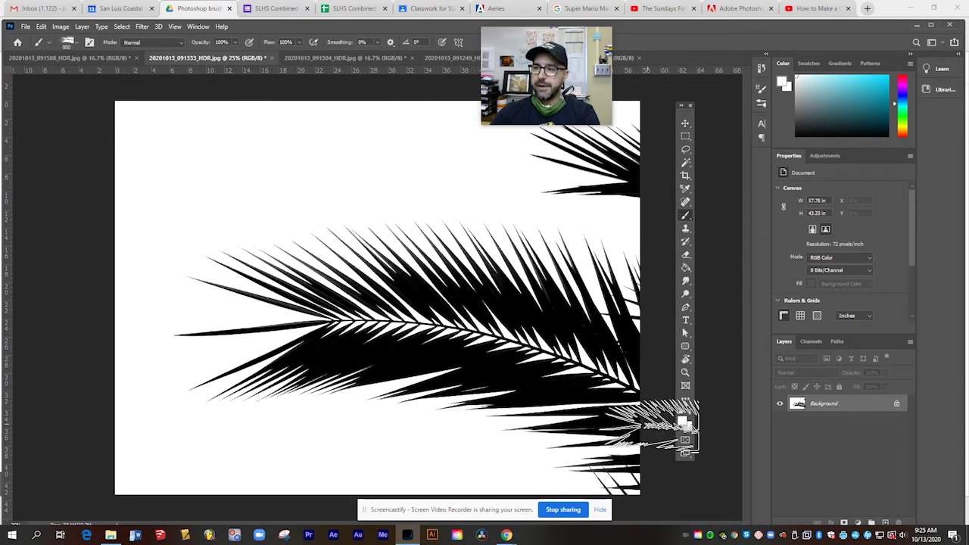
{"action": "left_click", "coordinate": [681, 410]}
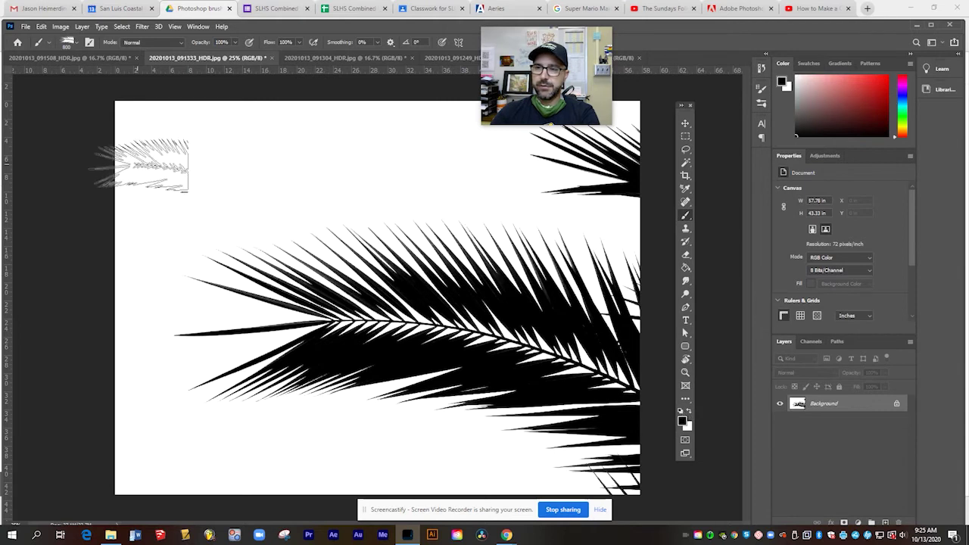
Stamp black palm fronds near the canvas's upper edge and paint continuous strokes across most of the image.
{"action": "left_click", "coordinate": [185, 161]}
{"action": "left_click", "coordinate": [272, 165]}
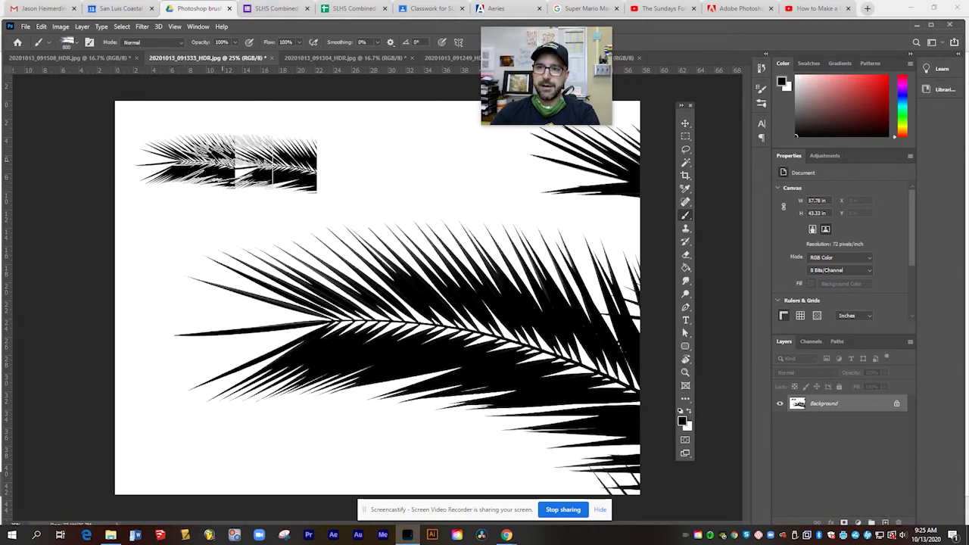
{"action": "left_click", "coordinate": [208, 198]}
{"action": "left_click", "coordinate": [178, 212]}
{"action": "mouse_move", "coordinate": [234, 201]}
{"action": "left_mouse_down"}
{"action": "mouse_move", "coordinate": [320, 193]}
{"action": "mouse_move", "coordinate": [356, 161]}
{"action": "mouse_move", "coordinate": [259, 151]}
{"action": "mouse_move", "coordinate": [225, 161]}
{"action": "mouse_move", "coordinate": [227, 195]}
{"action": "mouse_move", "coordinate": [426, 184]}
{"action": "mouse_move", "coordinate": [528, 205]}
{"action": "mouse_move", "coordinate": [505, 231]}
{"action": "mouse_move", "coordinate": [316, 265]}
{"action": "mouse_move", "coordinate": [267, 350]}
{"action": "mouse_move", "coordinate": [486, 352]}
{"action": "mouse_move", "coordinate": [422, 430]}
{"action": "mouse_move", "coordinate": [225, 447]}
{"action": "mouse_move", "coordinate": [184, 309]}
{"action": "mouse_move", "coordinate": [217, 259]}
{"action": "mouse_move", "coordinate": [244, 401]}
{"action": "mouse_move", "coordinate": [297, 307]}
{"action": "mouse_move", "coordinate": [514, 383]}
{"action": "left_mouse_up"}
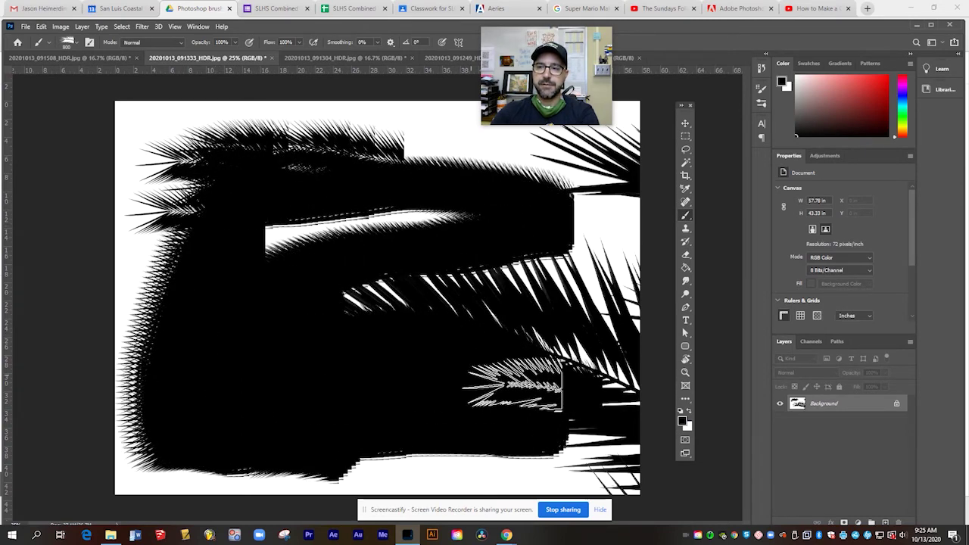
Select the whole canvas and fill it with white at 100% opacity.
{"action": "key", "text": "ctrl+a"}
{"action": "key", "text": "shift+BackSpace"}
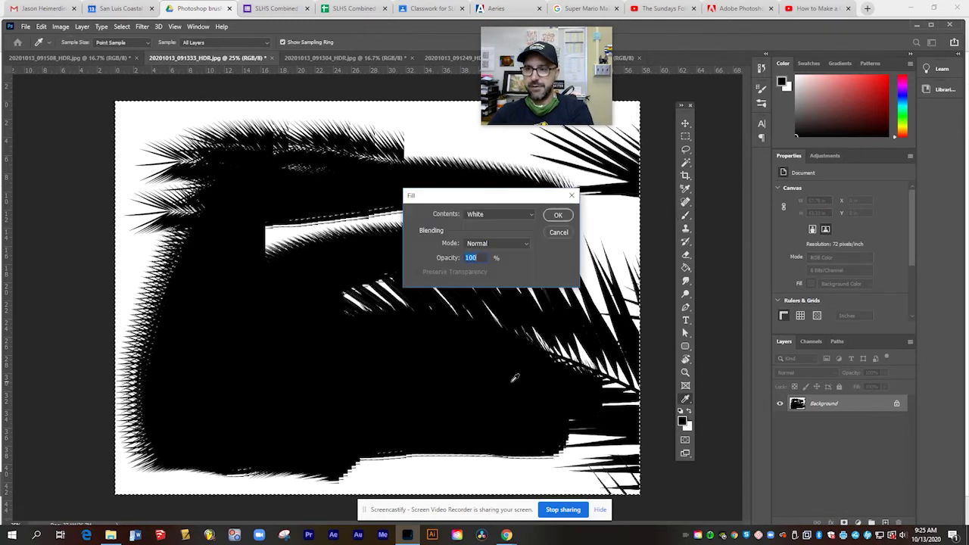
{"action": "key", "text": "Return"}
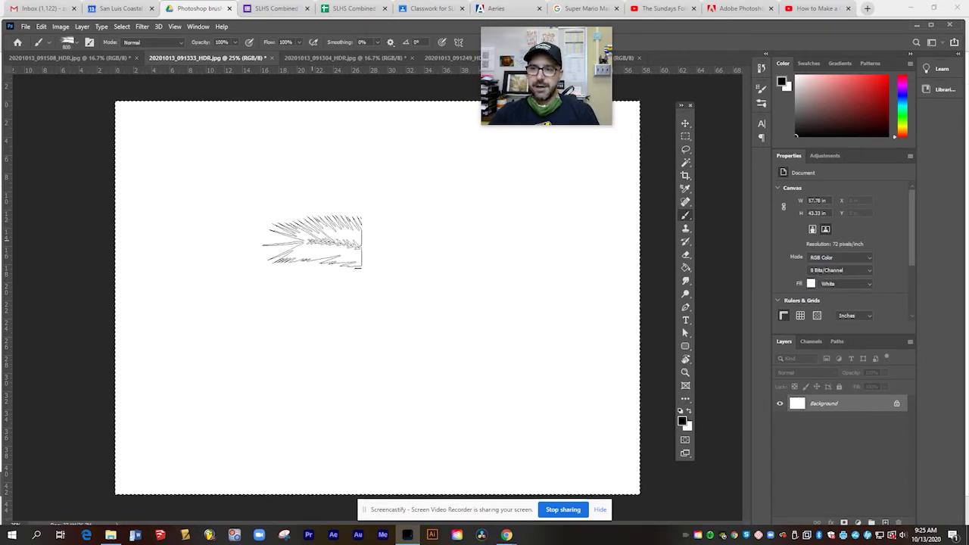
Stamp two separate black palm fronds on the white canvas and clear the selection.
{"action": "left_click", "coordinate": [197, 205]}
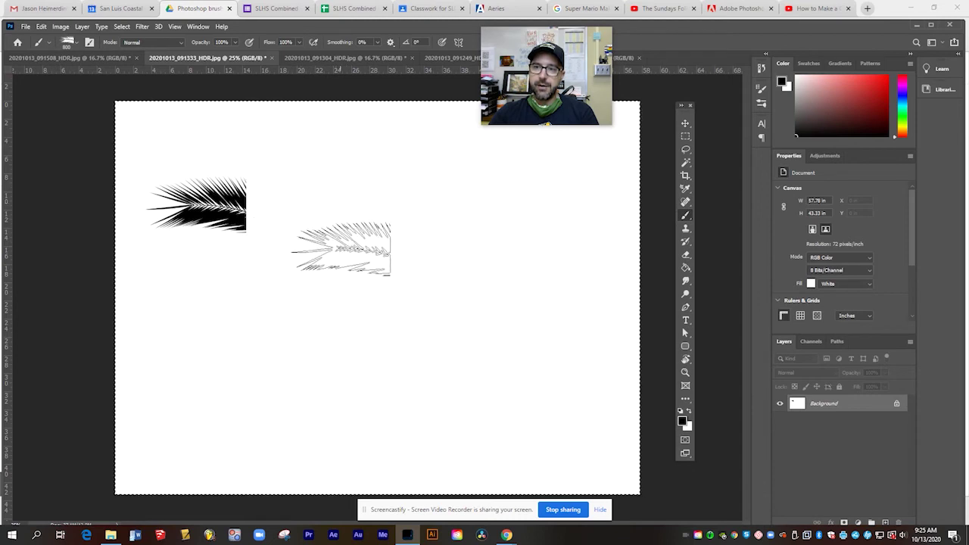
{"action": "left_click", "coordinate": [215, 274]}
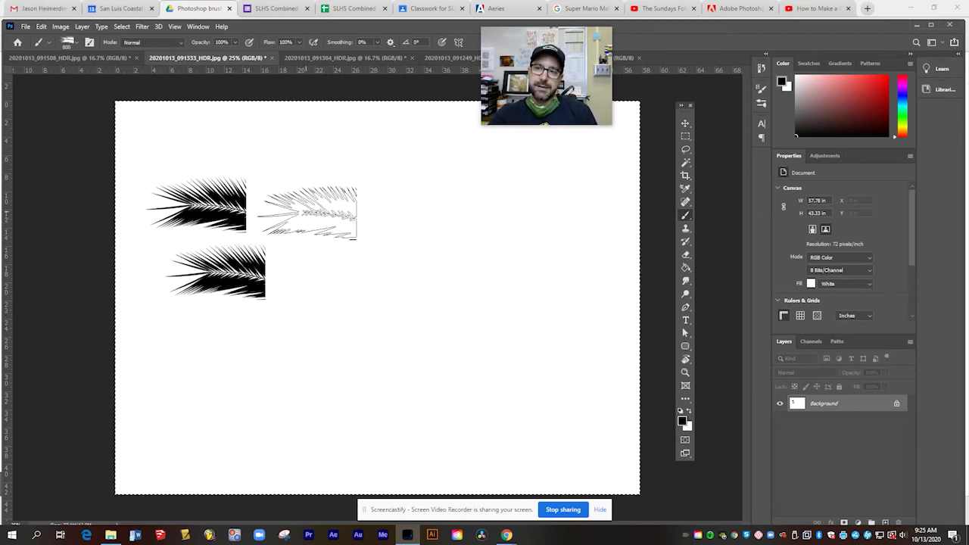
{"action": "key", "text": "ctrl+d"}
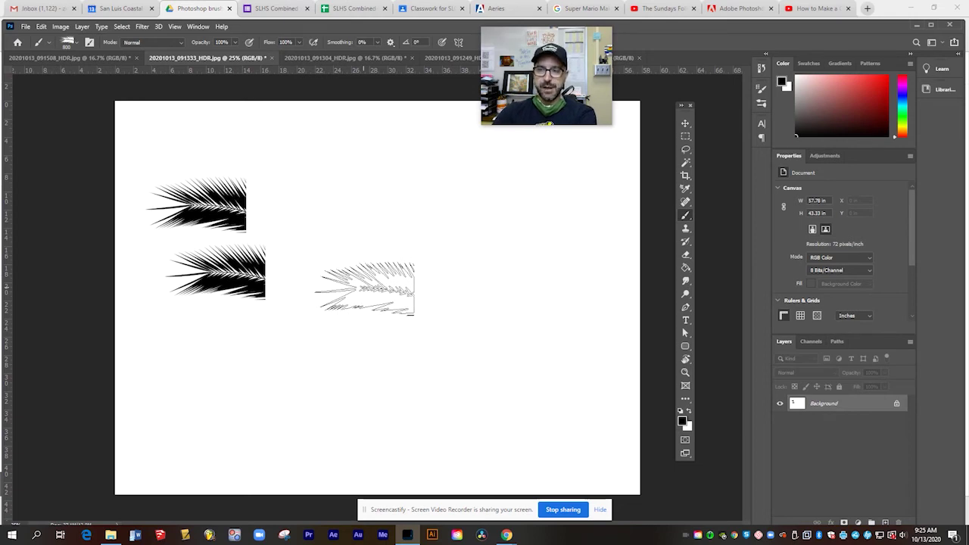
Enable Shape Dynamics for the palm brush with size jitter 67%, angle jitter 40%, roundness jitter 75% and minimum roundness 56%.
{"action": "left_click", "coordinate": [89, 42]}
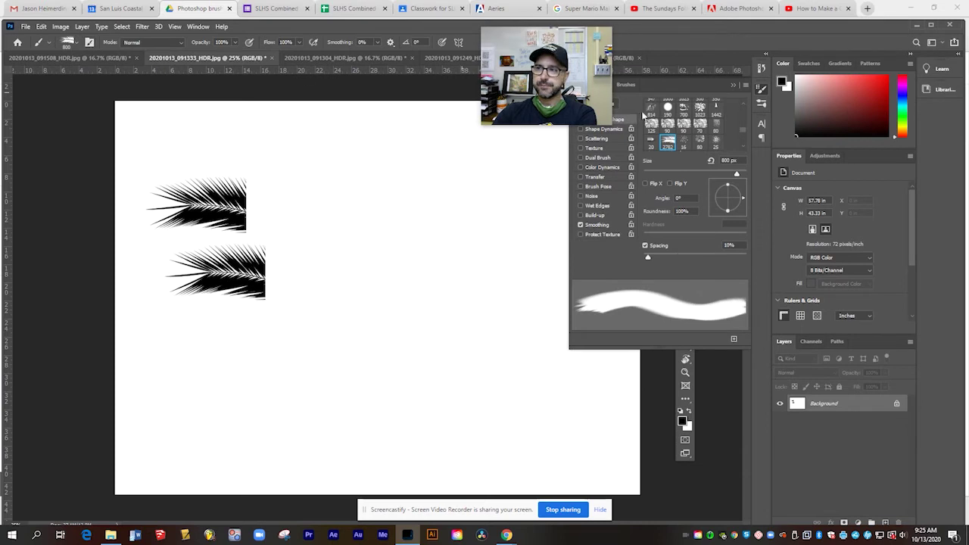
{"action": "mouse_move", "coordinate": [553, 55]}
{"action": "left_mouse_down"}
{"action": "mouse_move", "coordinate": [493, 106]}
{"action": "mouse_move", "coordinate": [505, 104]}
{"action": "left_mouse_up"}
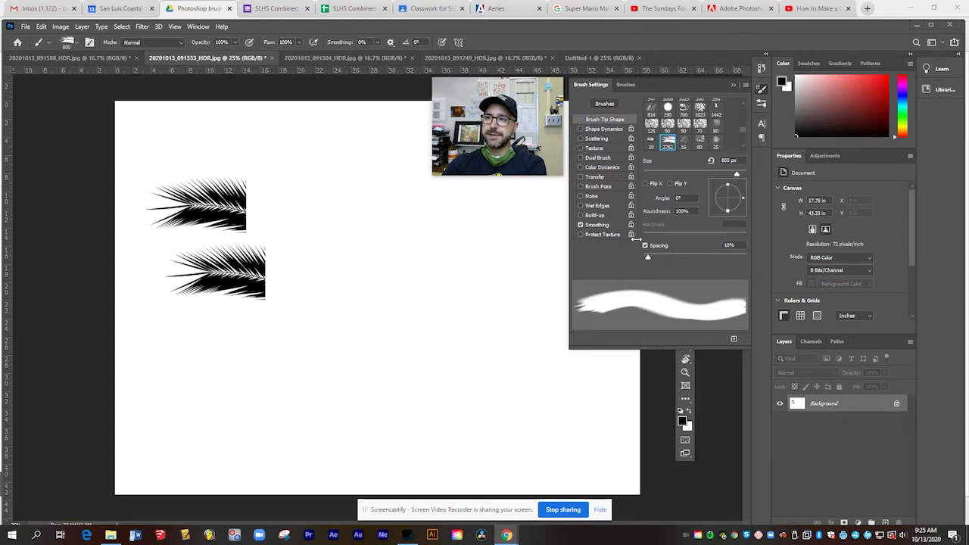
{"action": "left_click", "coordinate": [599, 129]}
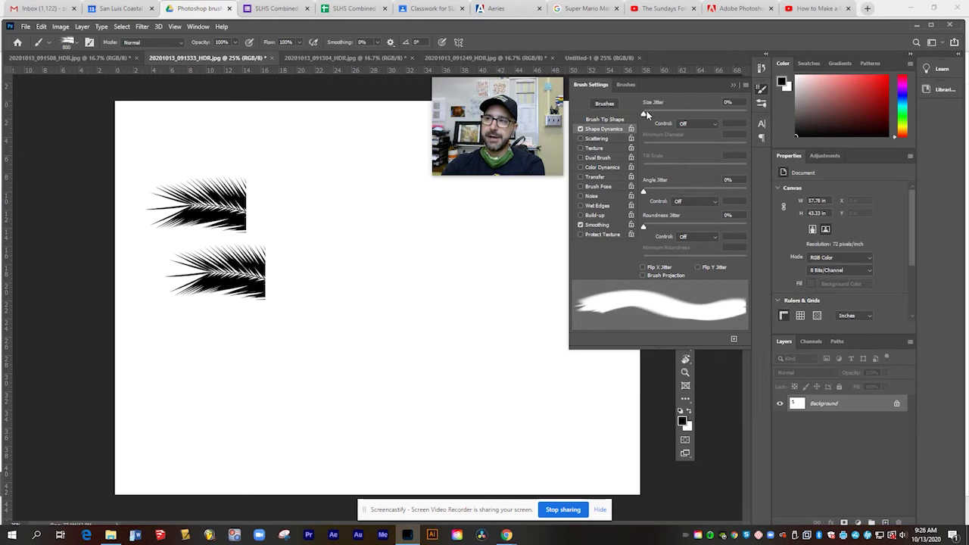
{"action": "left_click_drag", "start_coordinate": [648, 111], "coordinate": [710, 113]}
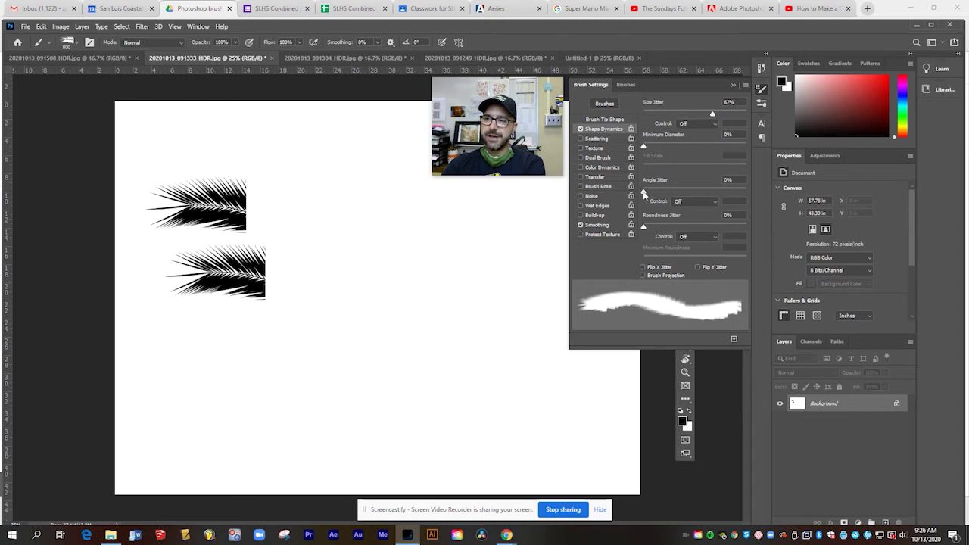
{"action": "left_click_drag", "start_coordinate": [644, 193], "coordinate": [689, 197]}
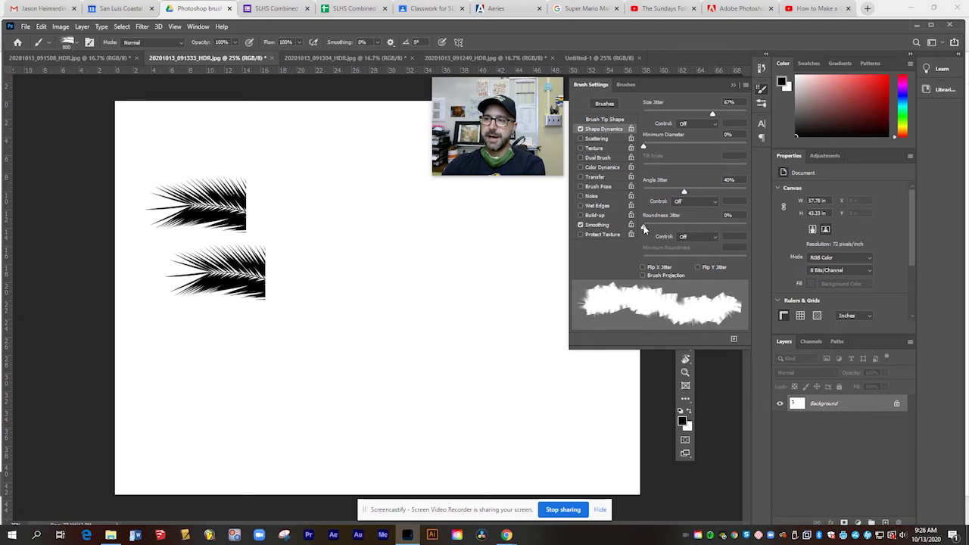
{"action": "mouse_move", "coordinate": [643, 227]}
{"action": "left_mouse_down"}
{"action": "mouse_move", "coordinate": [708, 224]}
{"action": "mouse_move", "coordinate": [696, 228]}
{"action": "left_mouse_up"}
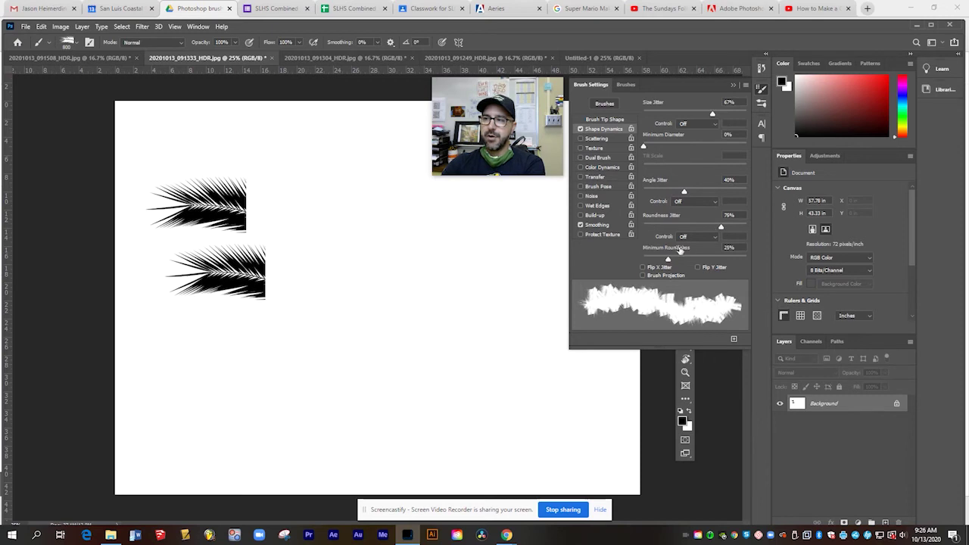
{"action": "left_click_drag", "start_coordinate": [671, 259], "coordinate": [704, 259]}
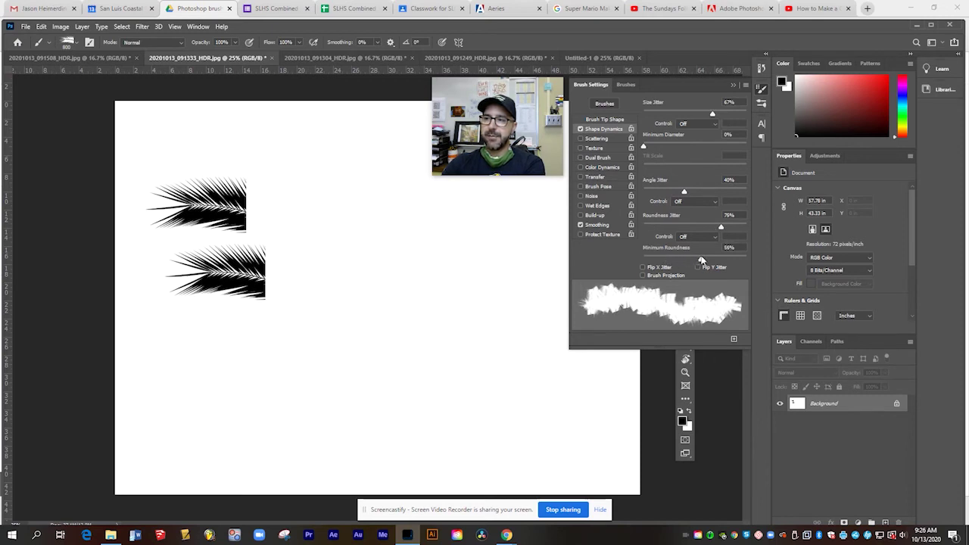
Test the jittered palm brush by painting scattered black fronds across the middle and lower part of the canvas.
{"action": "left_click", "coordinate": [354, 246]}
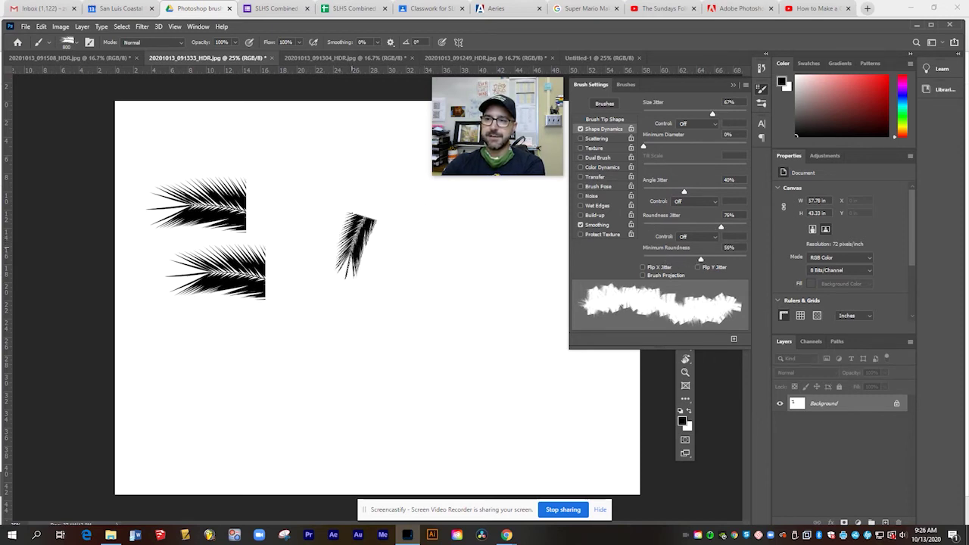
{"action": "mouse_move", "coordinate": [354, 246]}
{"action": "left_mouse_down"}
{"action": "mouse_move", "coordinate": [407, 259]}
{"action": "mouse_move", "coordinate": [409, 274]}
{"action": "mouse_move", "coordinate": [356, 297]}
{"action": "mouse_move", "coordinate": [363, 325]}
{"action": "mouse_move", "coordinate": [436, 342]}
{"action": "mouse_move", "coordinate": [460, 316]}
{"action": "mouse_move", "coordinate": [402, 220]}
{"action": "mouse_move", "coordinate": [371, 230]}
{"action": "mouse_move", "coordinate": [352, 219]}
{"action": "mouse_move", "coordinate": [355, 258]}
{"action": "mouse_move", "coordinate": [379, 288]}
{"action": "mouse_move", "coordinate": [333, 345]}
{"action": "mouse_move", "coordinate": [341, 356]}
{"action": "mouse_move", "coordinate": [409, 341]}
{"action": "mouse_move", "coordinate": [451, 269]}
{"action": "mouse_move", "coordinate": [446, 246]}
{"action": "mouse_move", "coordinate": [503, 221]}
{"action": "mouse_move", "coordinate": [531, 273]}
{"action": "mouse_move", "coordinate": [512, 352]}
{"action": "mouse_move", "coordinate": [443, 439]}
{"action": "mouse_move", "coordinate": [356, 409]}
{"action": "mouse_move", "coordinate": [219, 398]}
{"action": "left_mouse_up"}
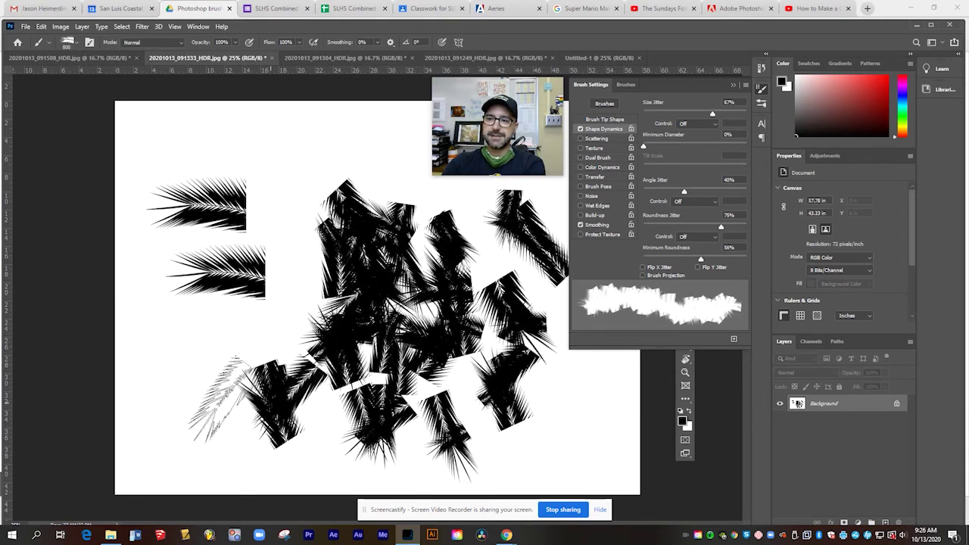
{"action": "left_click", "coordinate": [180, 401]}
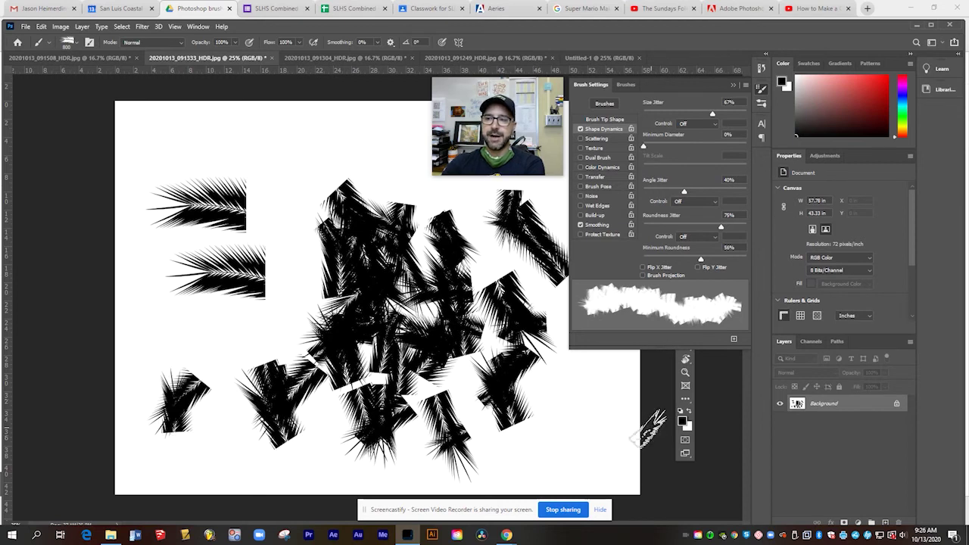
Cover all the test fronds by filling the entire canvas with white.
{"action": "key", "text": "ctrl+a"}
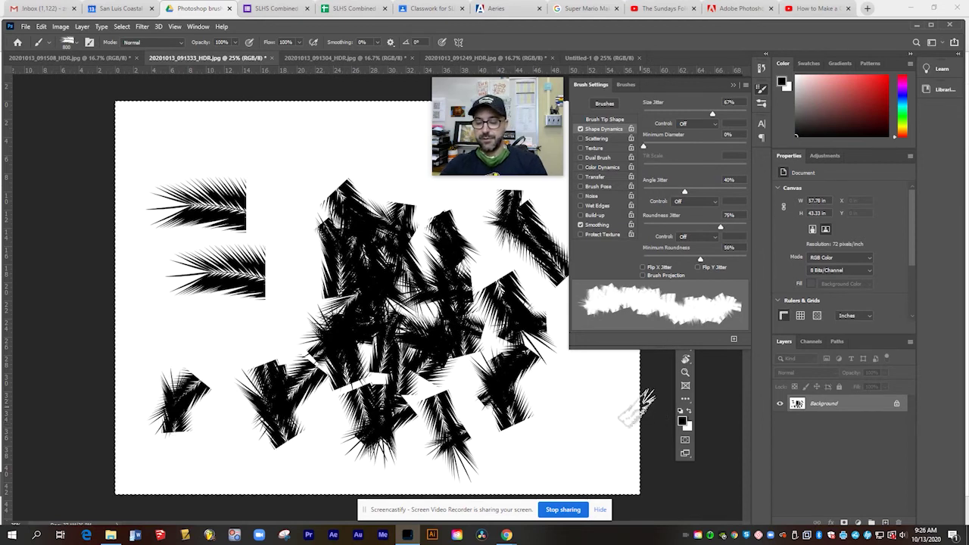
{"action": "key", "text": "shift+BackSpace"}
{"action": "left_click", "coordinate": [558, 215]}
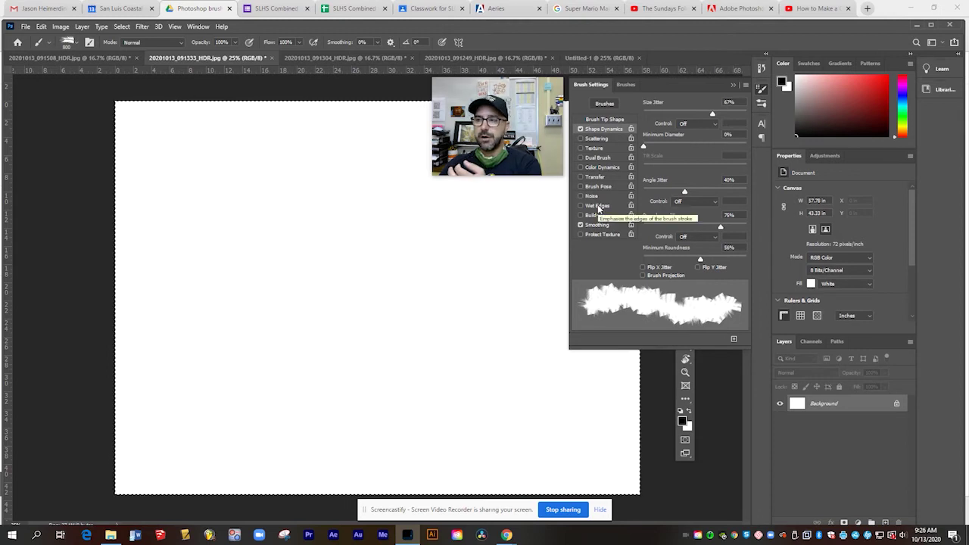
Turn on Wet Edges and Color Dynamics for the palm brush.
{"action": "left_click", "coordinate": [597, 206]}
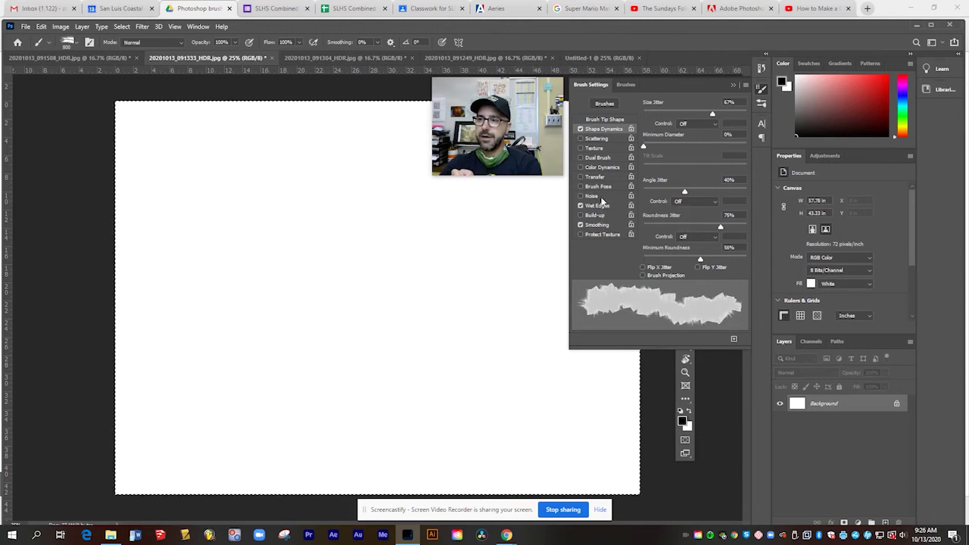
{"action": "left_click", "coordinate": [597, 166]}
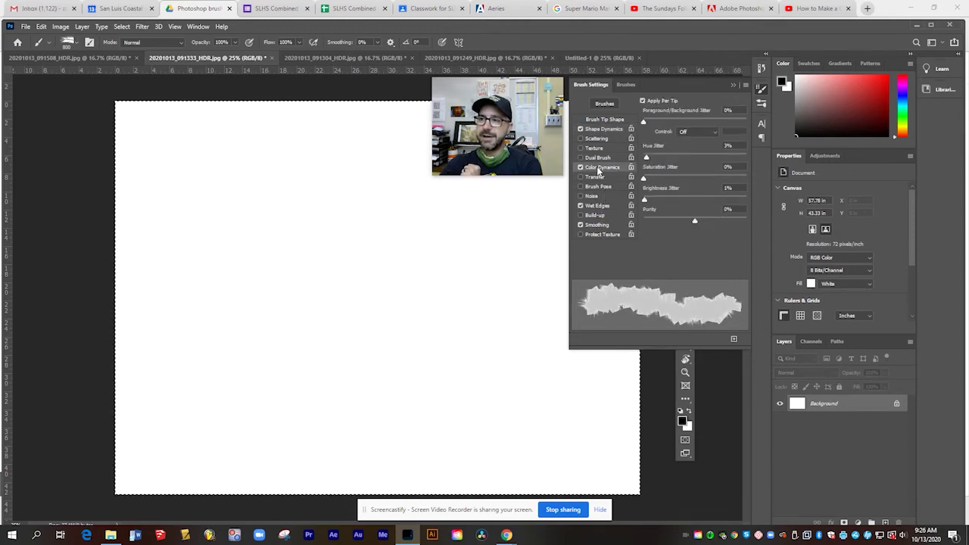
Set the foreground color to green 1a894e and move the floating toolbox clear of the brush settings.
{"action": "left_click", "coordinate": [683, 422]}
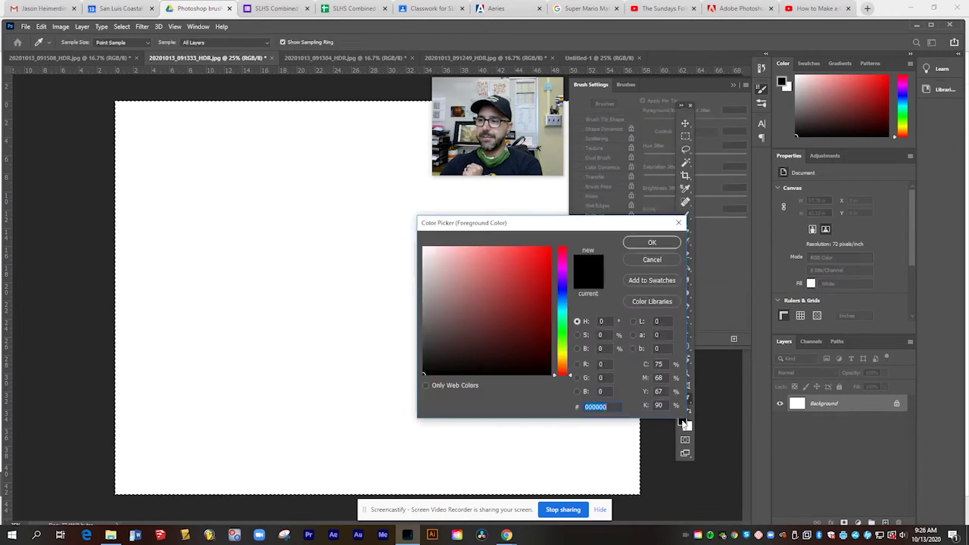
{"action": "left_click", "coordinate": [564, 326]}
{"action": "left_click", "coordinate": [527, 305]}
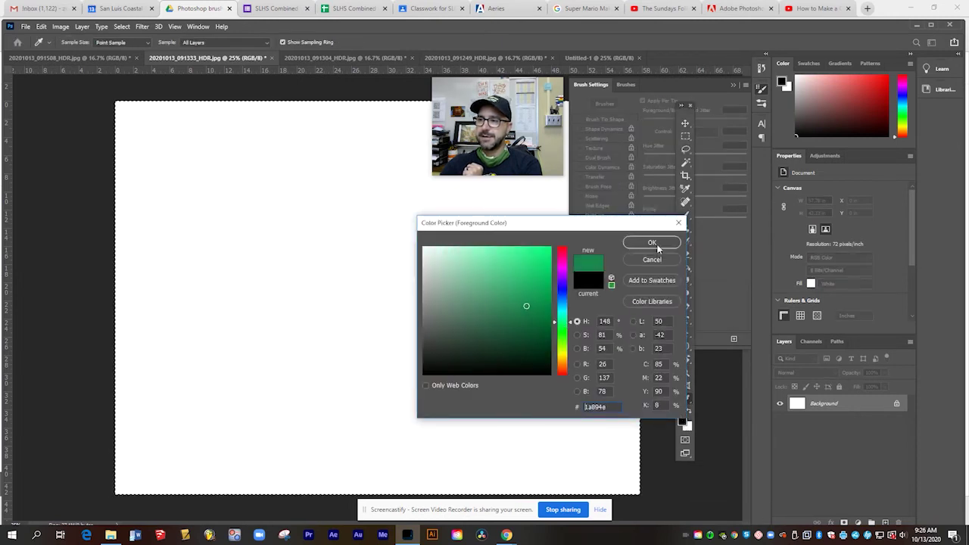
{"action": "left_click", "coordinate": [653, 243]}
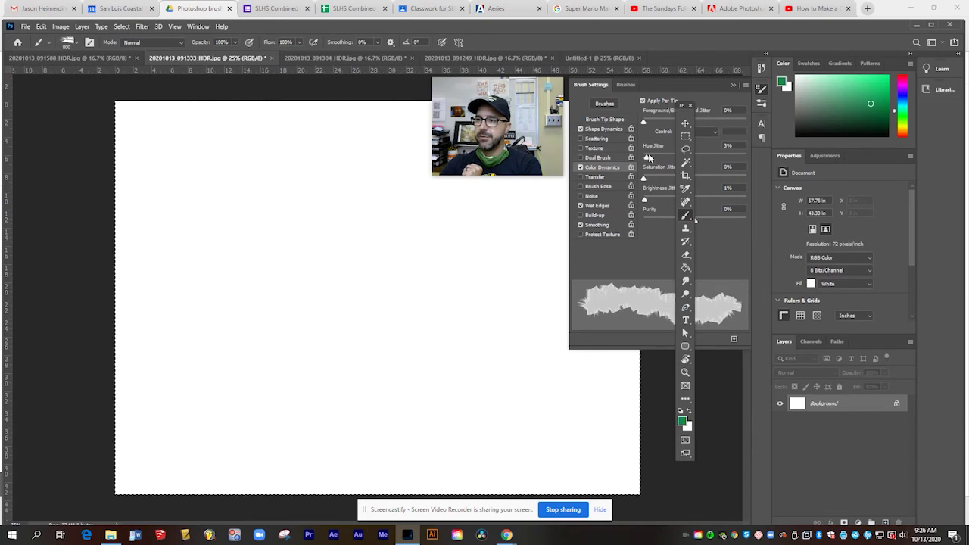
{"action": "mouse_move", "coordinate": [687, 115]}
{"action": "left_mouse_down"}
{"action": "mouse_move", "coordinate": [175, 114]}
{"action": "mouse_move", "coordinate": [107, 102]}
{"action": "left_mouse_up"}
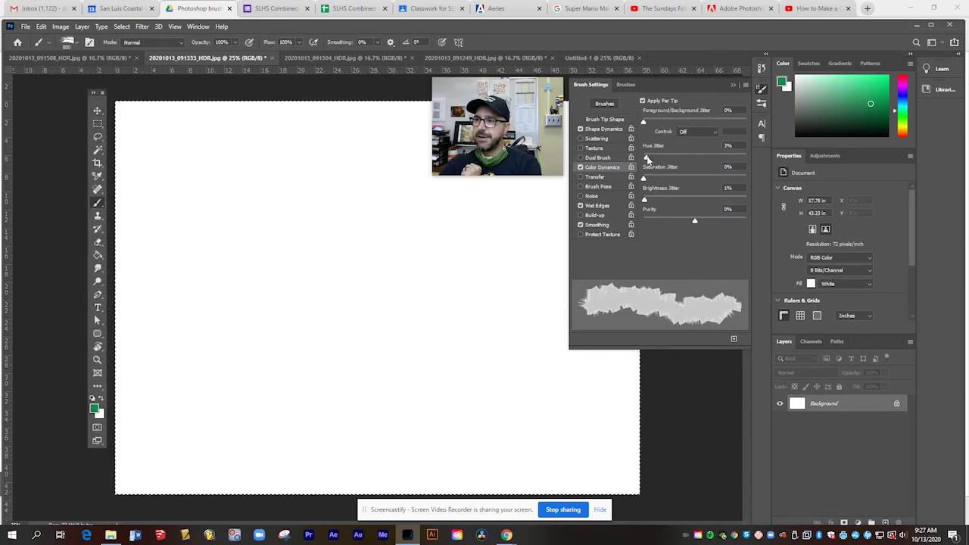
Set the palm brush's Hue Jitter to 62% and Brightness Jitter to 17%, and paint multicolored test fronds across the canvas.
{"action": "left_click_drag", "start_coordinate": [647, 158], "coordinate": [699, 162]}
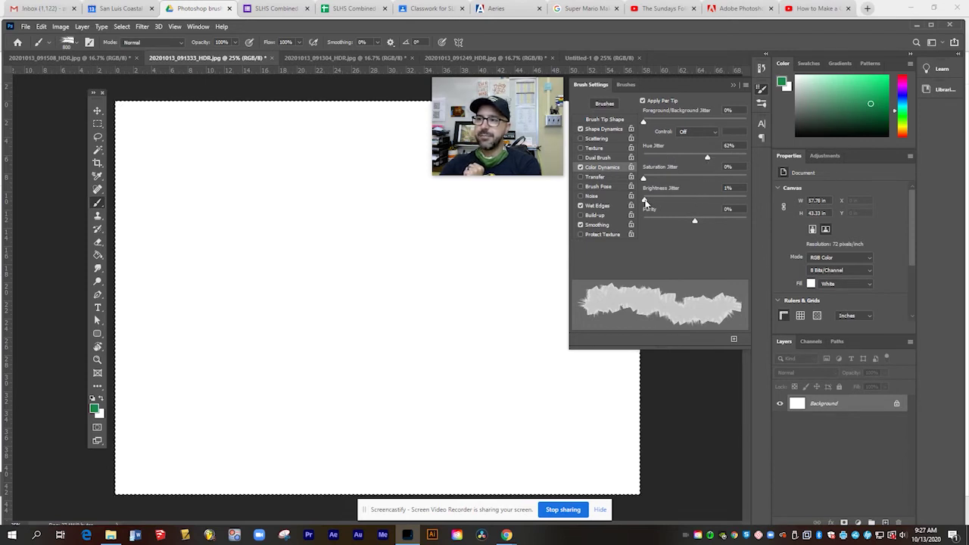
{"action": "left_click_drag", "start_coordinate": [650, 200], "coordinate": [661, 201]}
{"action": "left_click", "coordinate": [229, 215]}
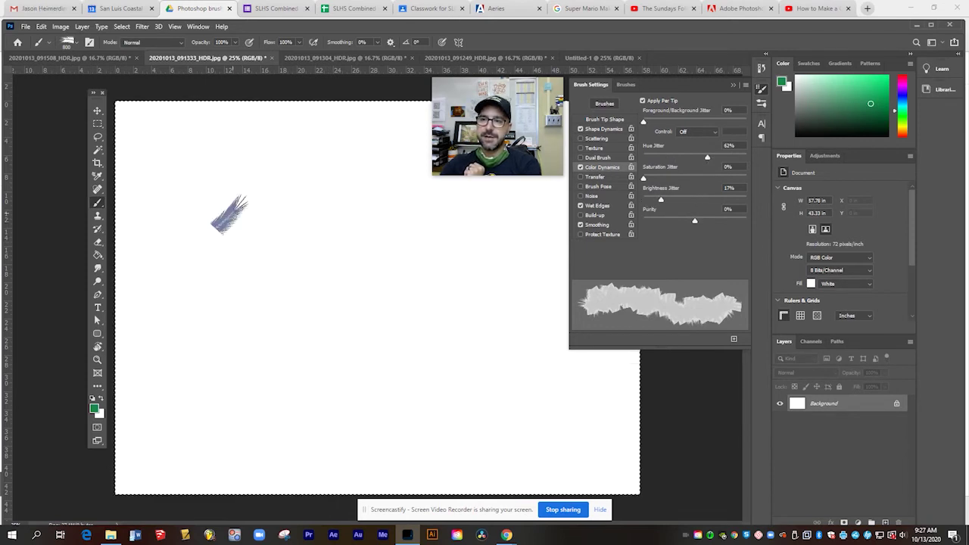
{"action": "left_click", "coordinate": [335, 233]}
{"action": "mouse_move", "coordinate": [359, 240]}
{"action": "left_mouse_down"}
{"action": "mouse_move", "coordinate": [386, 307]}
{"action": "mouse_move", "coordinate": [353, 353]}
{"action": "mouse_move", "coordinate": [256, 329]}
{"action": "mouse_move", "coordinate": [257, 258]}
{"action": "mouse_move", "coordinate": [371, 181]}
{"action": "mouse_move", "coordinate": [514, 317]}
{"action": "mouse_move", "coordinate": [518, 378]}
{"action": "mouse_move", "coordinate": [405, 432]}
{"action": "mouse_move", "coordinate": [310, 438]}
{"action": "mouse_move", "coordinate": [227, 427]}
{"action": "mouse_move", "coordinate": [231, 383]}
{"action": "mouse_move", "coordinate": [146, 292]}
{"action": "mouse_move", "coordinate": [269, 197]}
{"action": "mouse_move", "coordinate": [310, 220]}
{"action": "mouse_move", "coordinate": [371, 311]}
{"action": "left_mouse_up"}
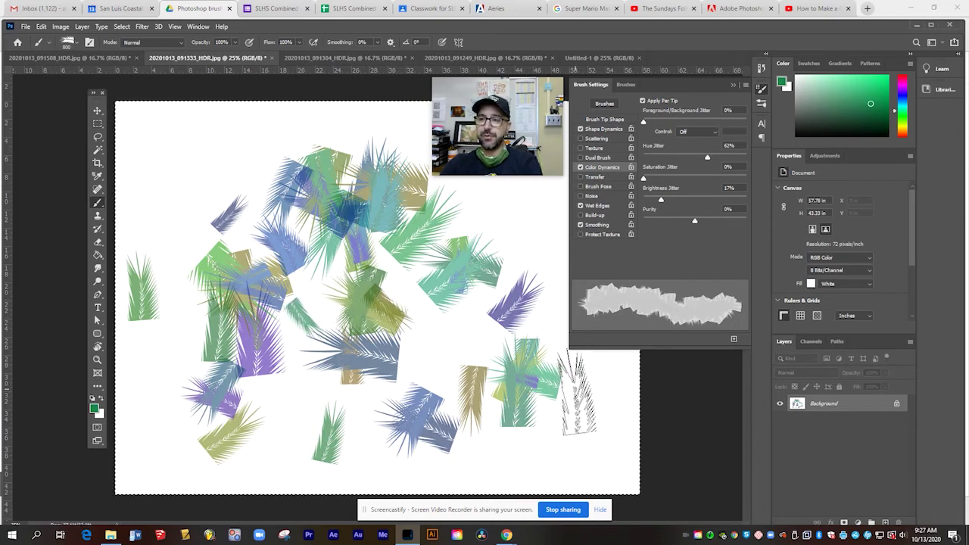
Cover the test fronds by filling the canvas with white, and bring up the brush-stroke photo 20201013_091508_HDR.jpg.
{"action": "key", "text": "shift+F5"}
{"action": "left_click", "coordinate": [567, 218]}
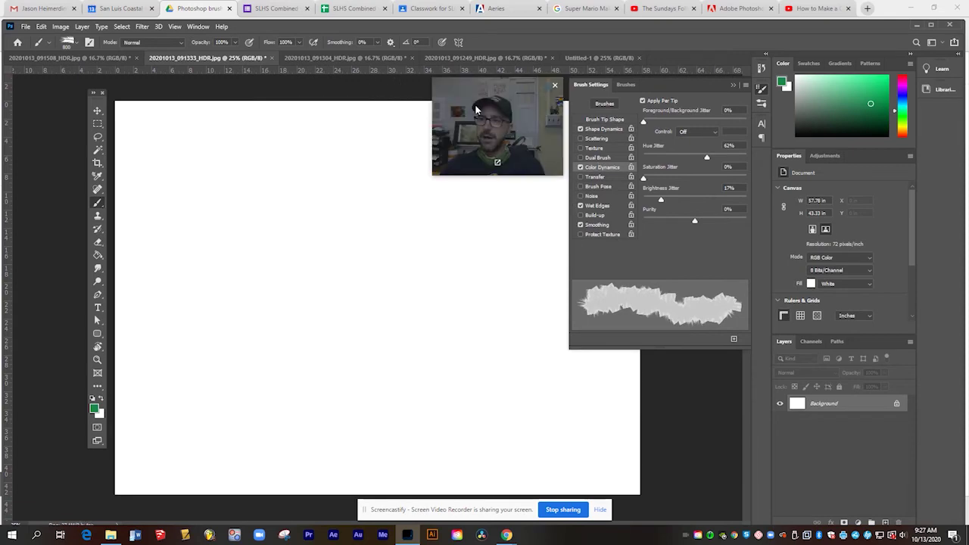
{"action": "left_click", "coordinate": [340, 60]}
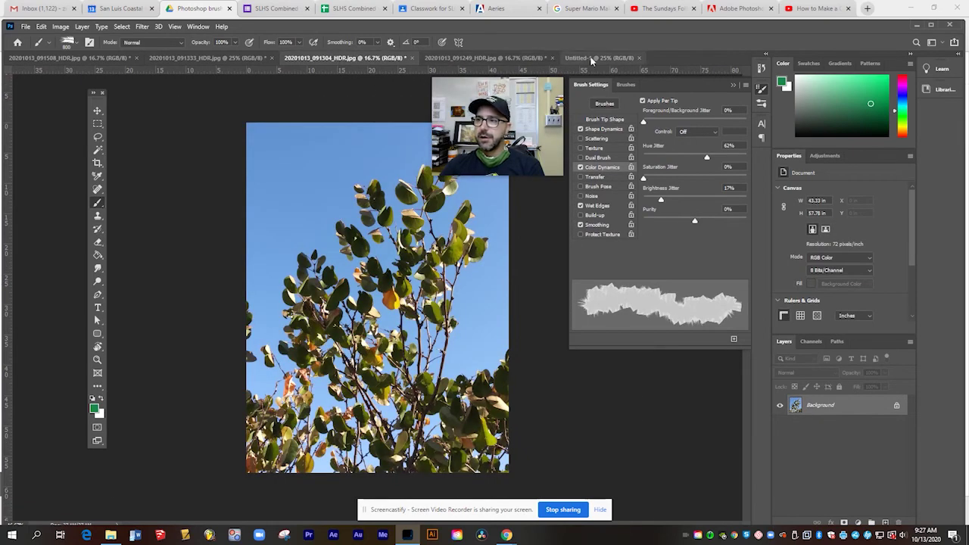
{"action": "left_click", "coordinate": [486, 59]}
{"action": "key", "text": "ctrl+z"}
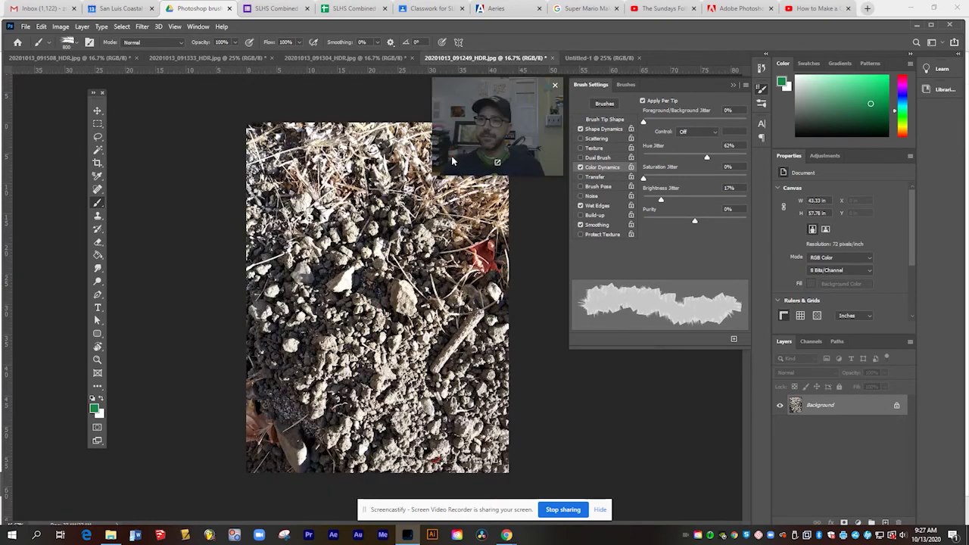
{"action": "left_click", "coordinate": [69, 57]}
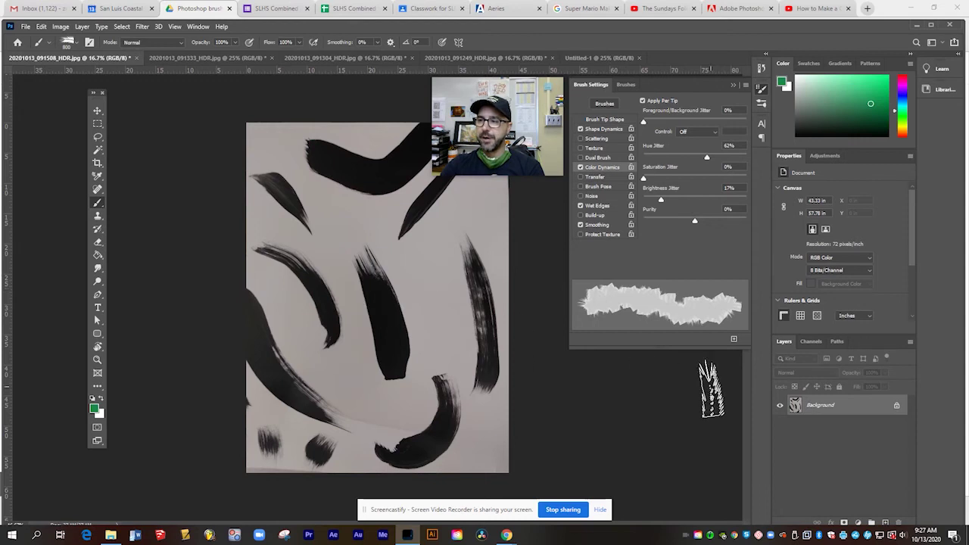
Add a Levels adjustment layer to the brush-stroke photo with the black input at 28 and the white input at about 155.
{"action": "left_click", "coordinate": [97, 111]}
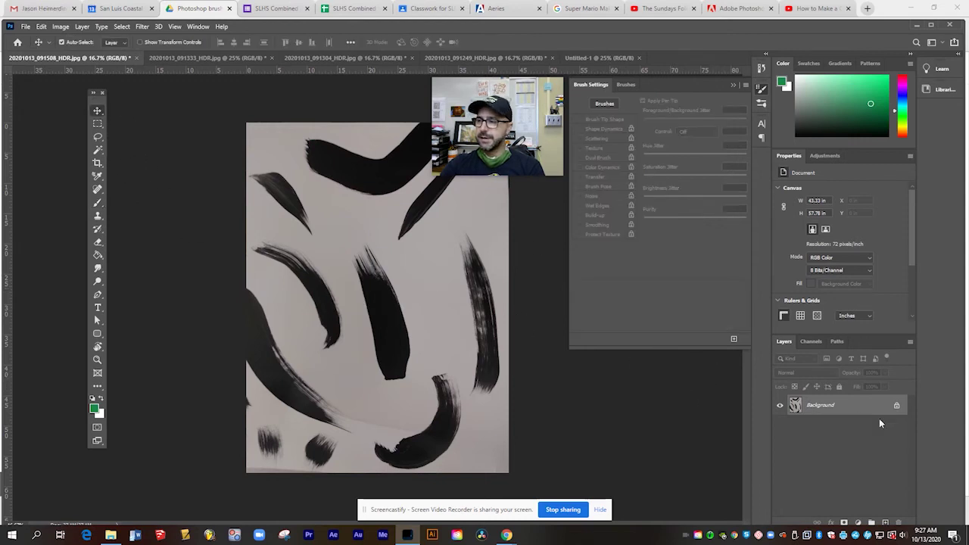
{"action": "left_click", "coordinate": [858, 523]}
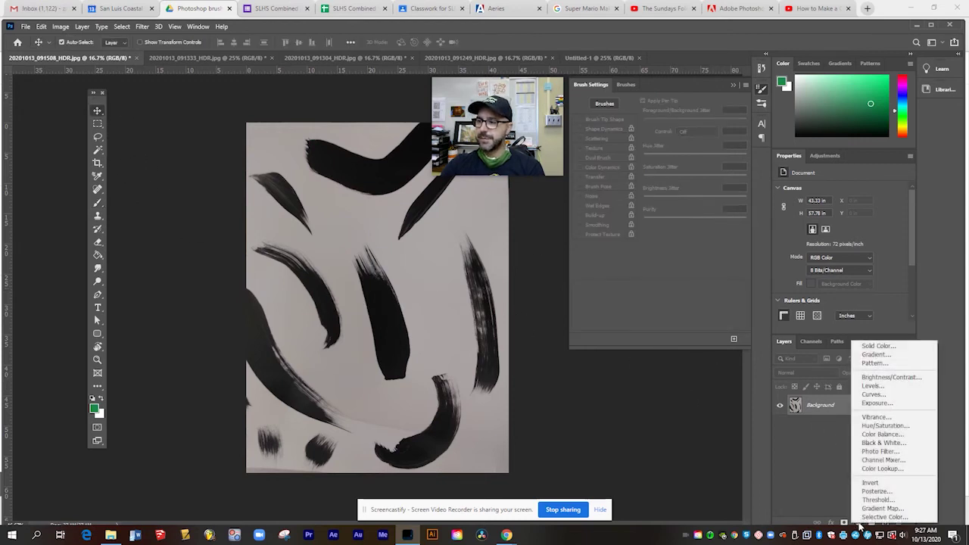
{"action": "left_click", "coordinate": [883, 388]}
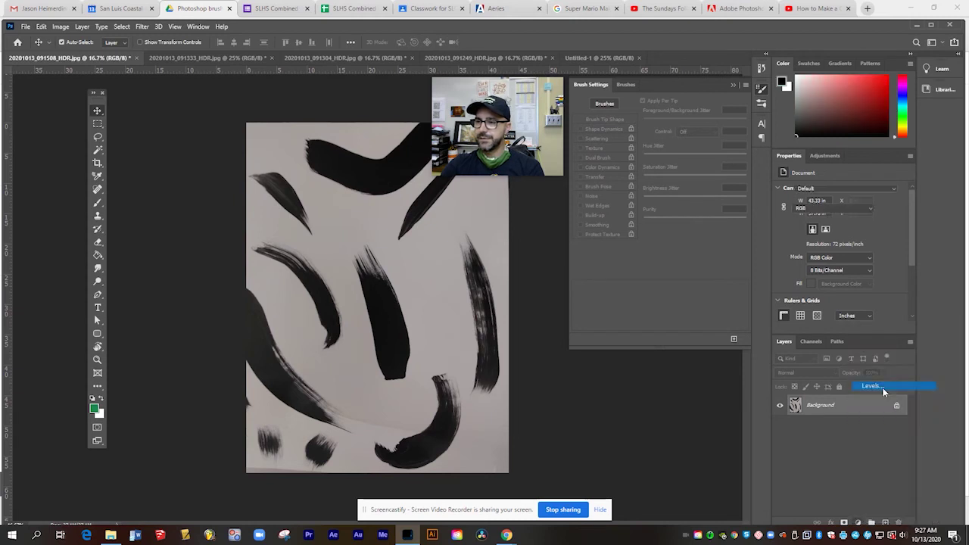
{"action": "left_click_drag", "start_coordinate": [793, 265], "coordinate": [805, 262]}
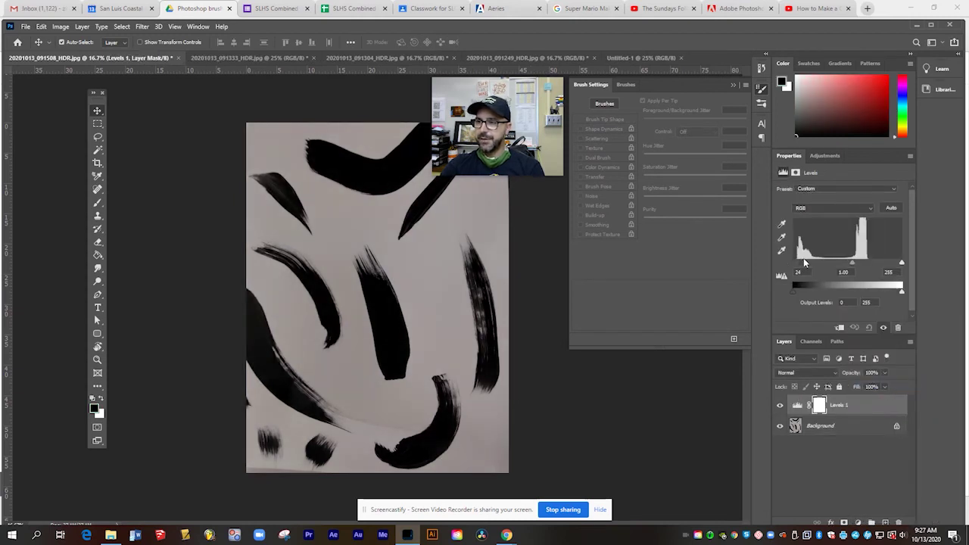
{"action": "left_click_drag", "start_coordinate": [900, 262], "coordinate": [857, 263]}
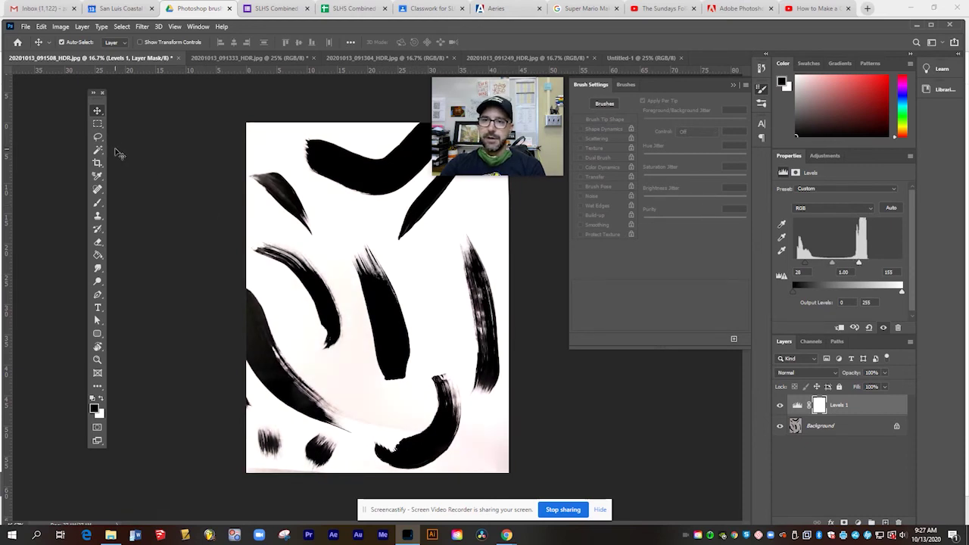
Lasso a freehand selection around the small leaf-shaped stroke in the photo's upper-left area.
{"action": "left_click", "coordinate": [98, 137]}
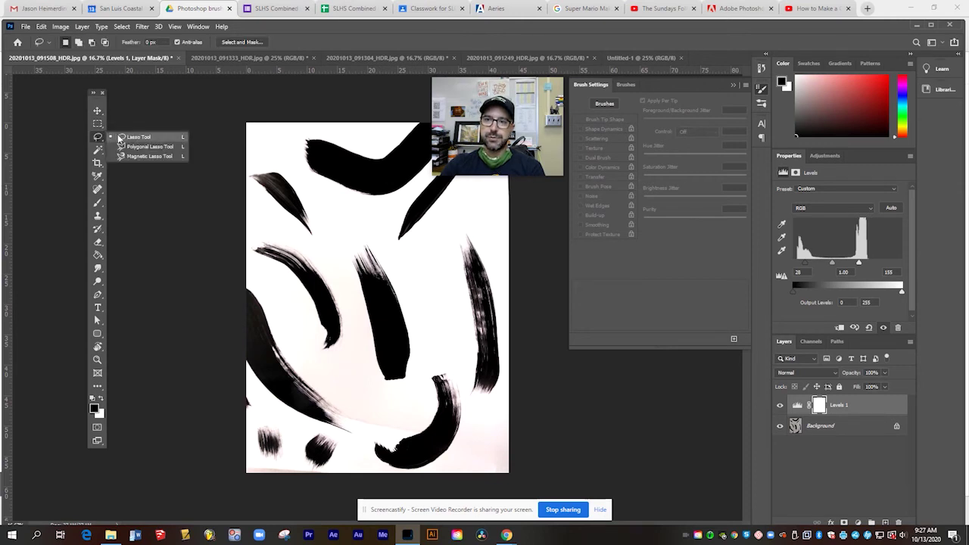
{"action": "left_click", "coordinate": [119, 139]}
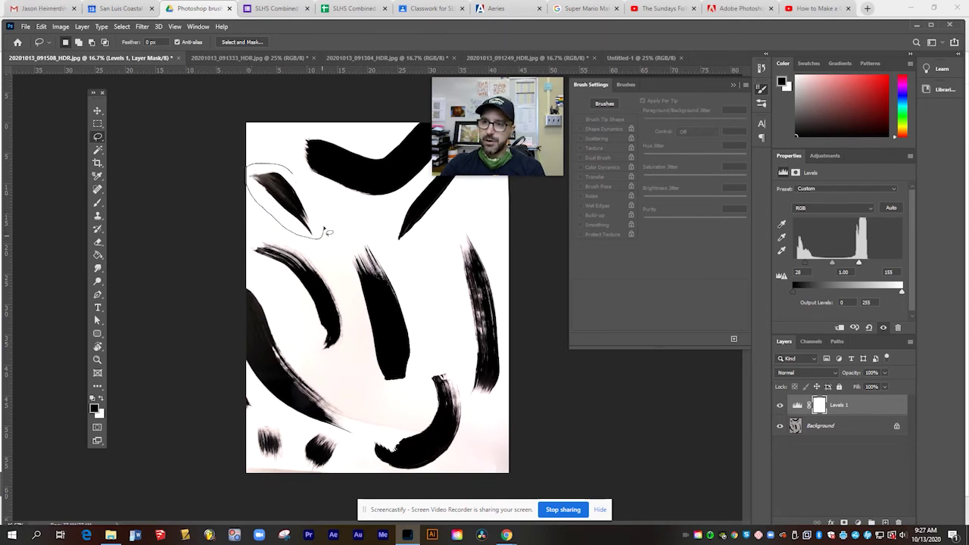
{"action": "left_click_drag", "start_coordinate": [292, 175], "coordinate": [313, 229]}
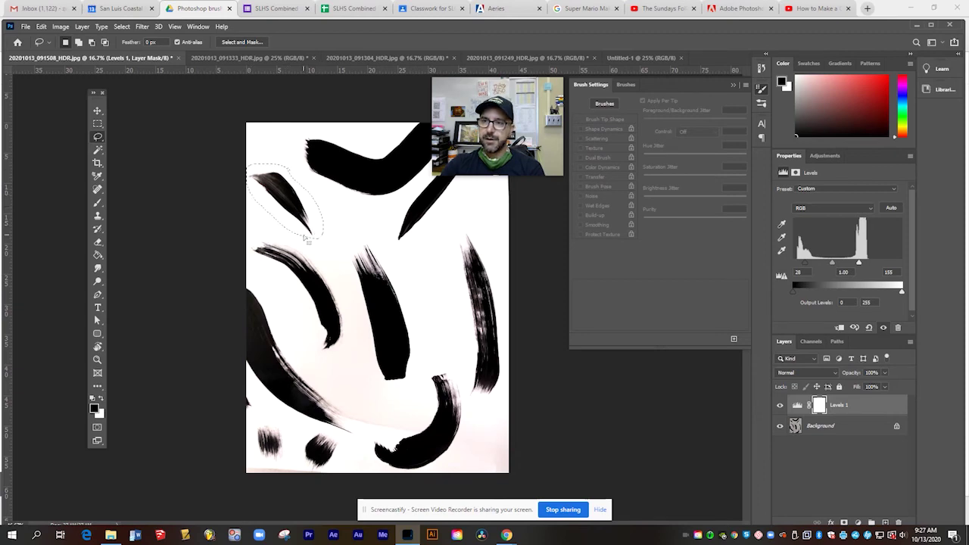
Flatten the Levels adjustment and the photo into a single background layer, keeping the lasso selection.
{"action": "left_click", "coordinate": [41, 27]}
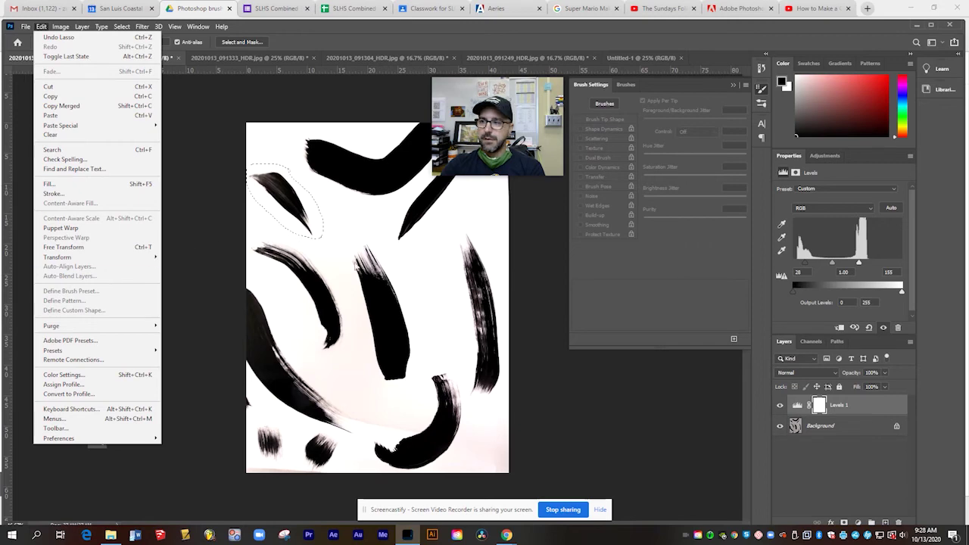
{"action": "left_click", "coordinate": [847, 409]}
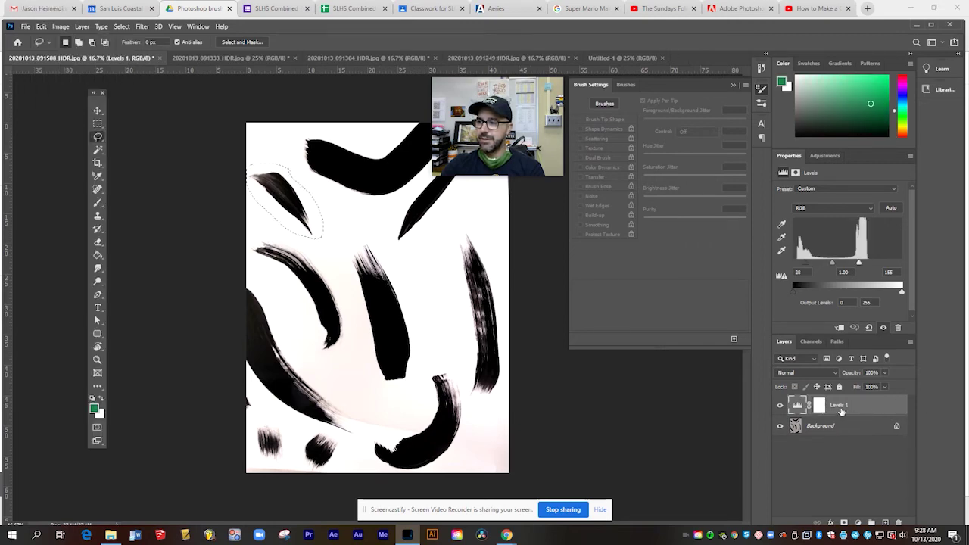
{"action": "right_click", "coordinate": [842, 412]}
{"action": "left_click", "coordinate": [792, 413]}
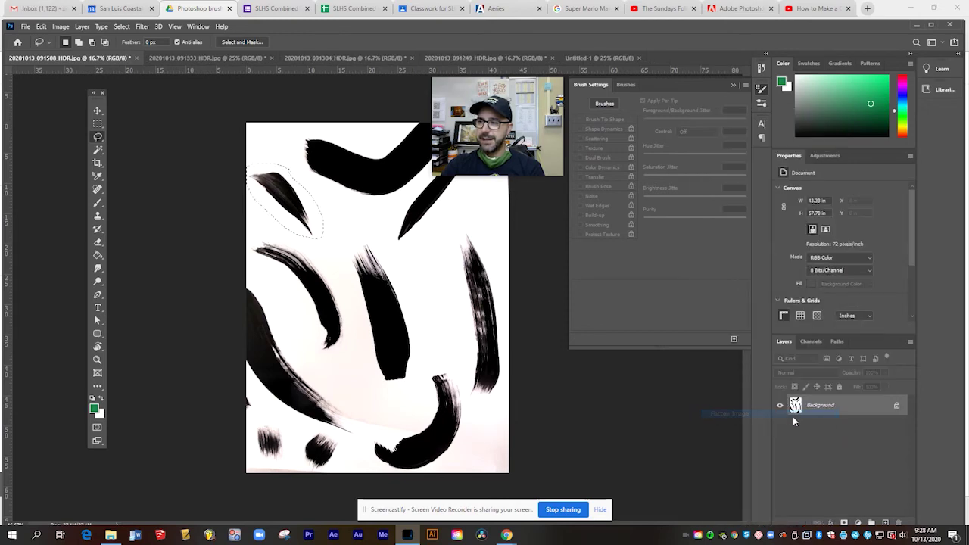
Define a brush preset from the selected paint stroke, keeping the suggested name.
{"action": "left_click", "coordinate": [41, 27]}
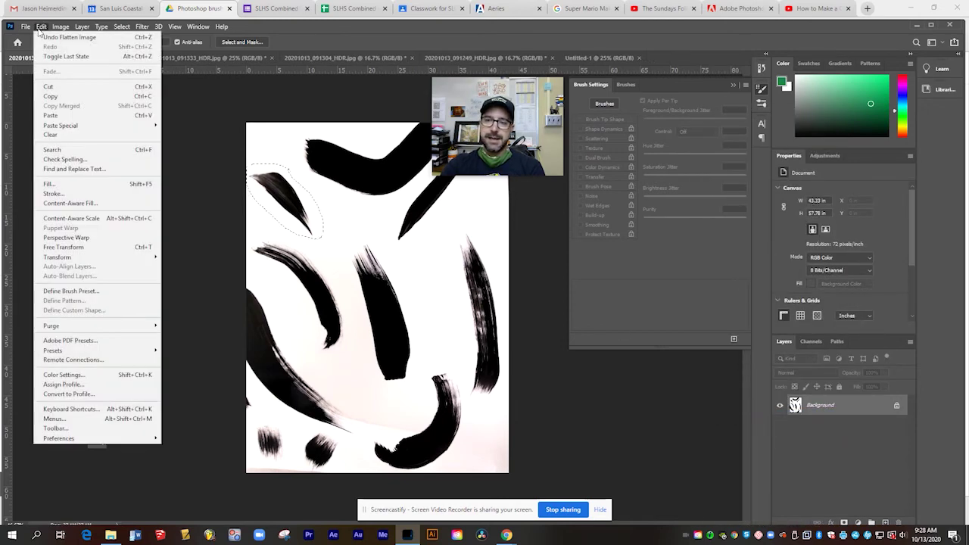
{"action": "left_click", "coordinate": [80, 291]}
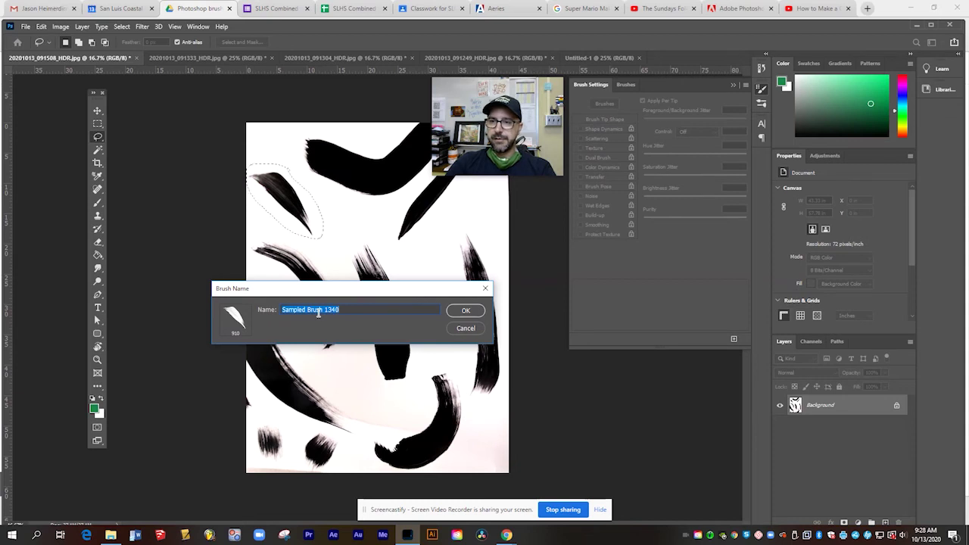
{"action": "left_click", "coordinate": [466, 311]}
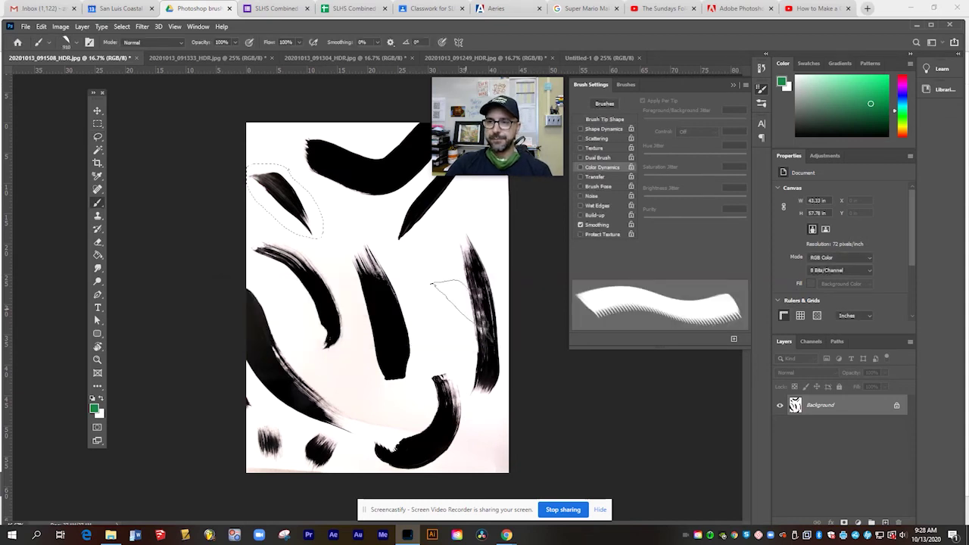
Fill the entire stroke photo with white to make a blank canvas, and clear the selection.
{"action": "key", "text": "ctrl+a"}
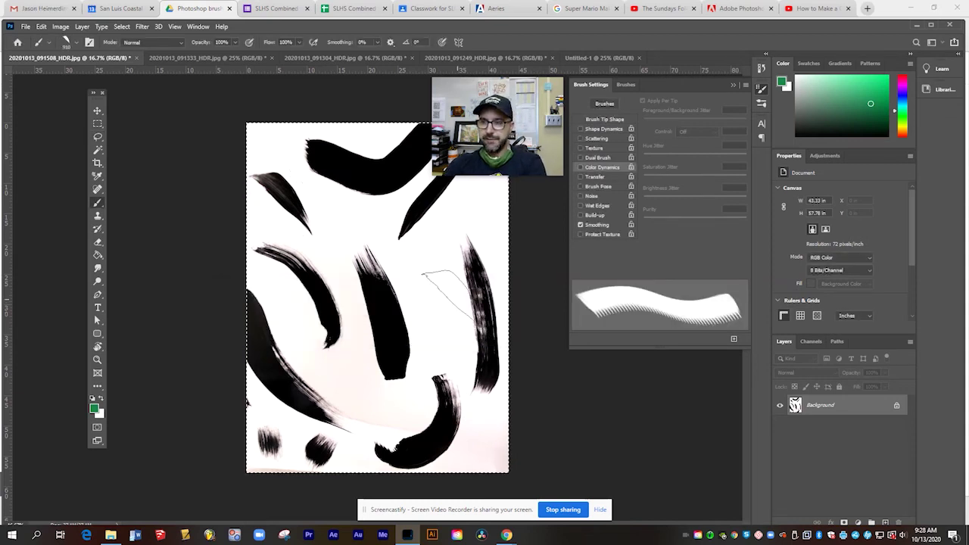
{"action": "key", "text": "shift+F5"}
{"action": "left_click", "coordinate": [558, 216]}
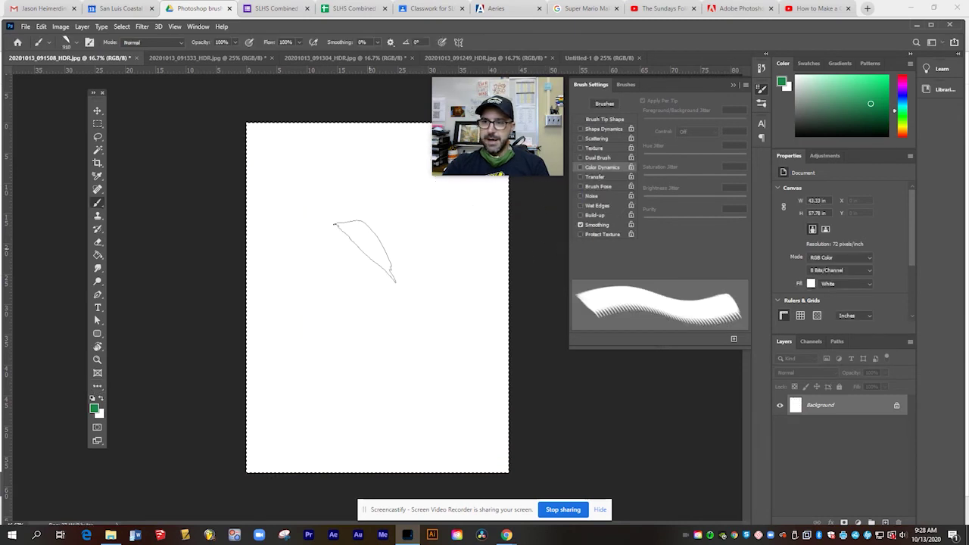
{"action": "mouse_move", "coordinate": [356, 269]}
{"action": "left_mouse_down"}
{"action": "mouse_move", "coordinate": [337, 266]}
{"action": "mouse_move", "coordinate": [307, 216]}
{"action": "left_mouse_up"}
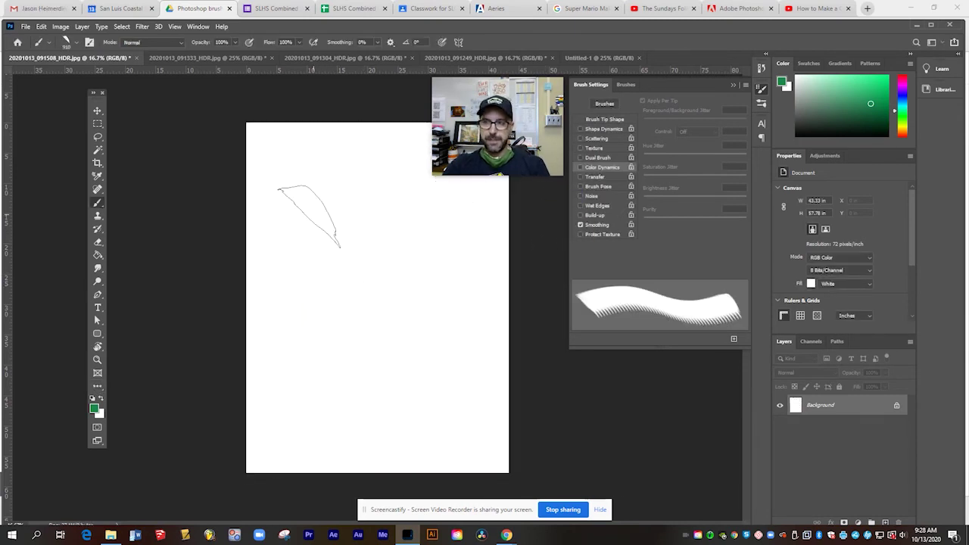
Test the new stroke brush with overlapping green marks in the canvas's upper-left area and three separate marks in the lower half.
{"action": "left_click", "coordinate": [299, 190]}
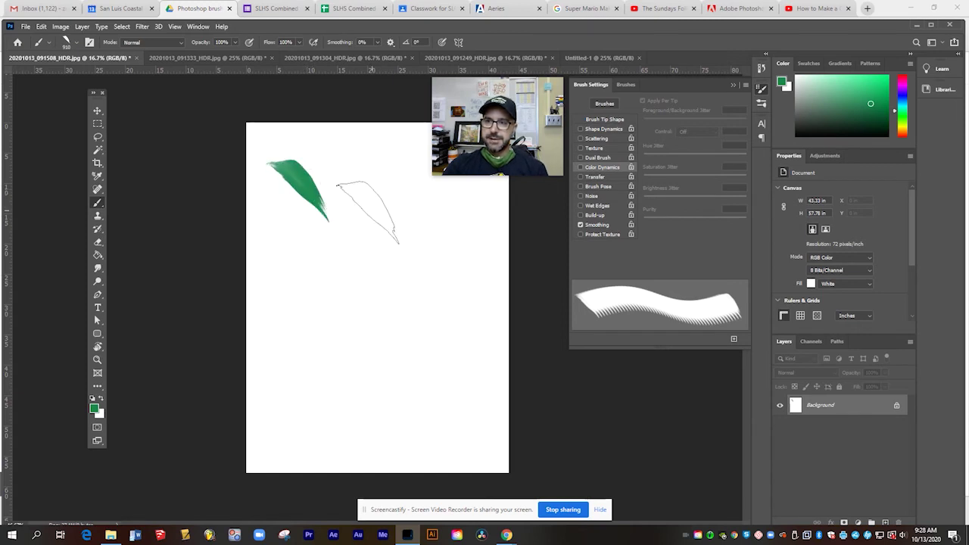
{"action": "left_click", "coordinate": [343, 203]}
{"action": "left_click", "coordinate": [307, 231]}
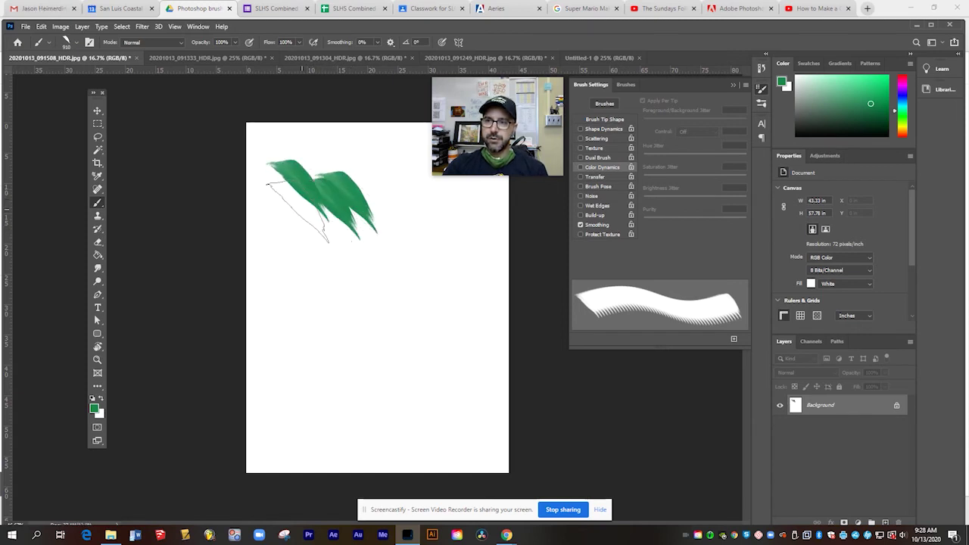
{"action": "left_click", "coordinate": [339, 227]}
{"action": "left_click", "coordinate": [355, 213]}
{"action": "left_click", "coordinate": [339, 179]}
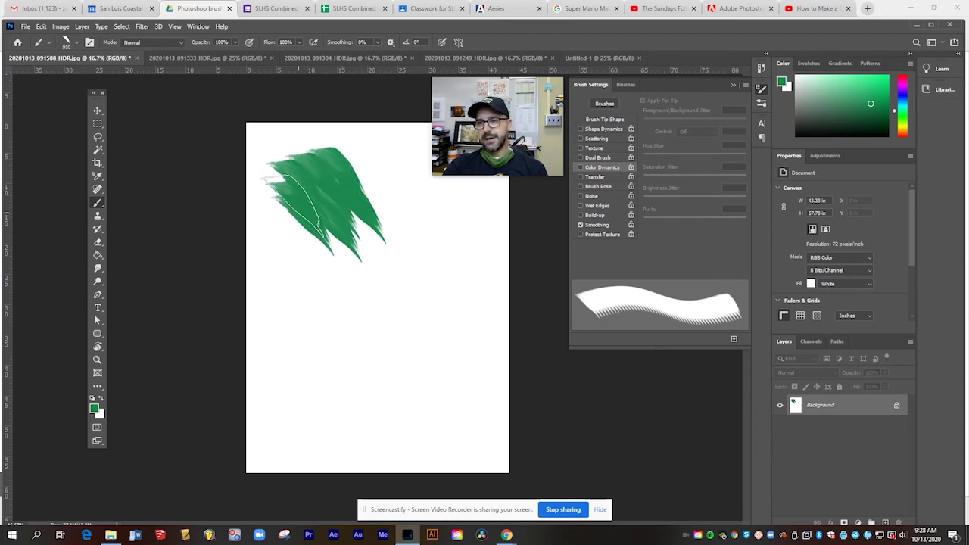
{"action": "left_click", "coordinate": [297, 208]}
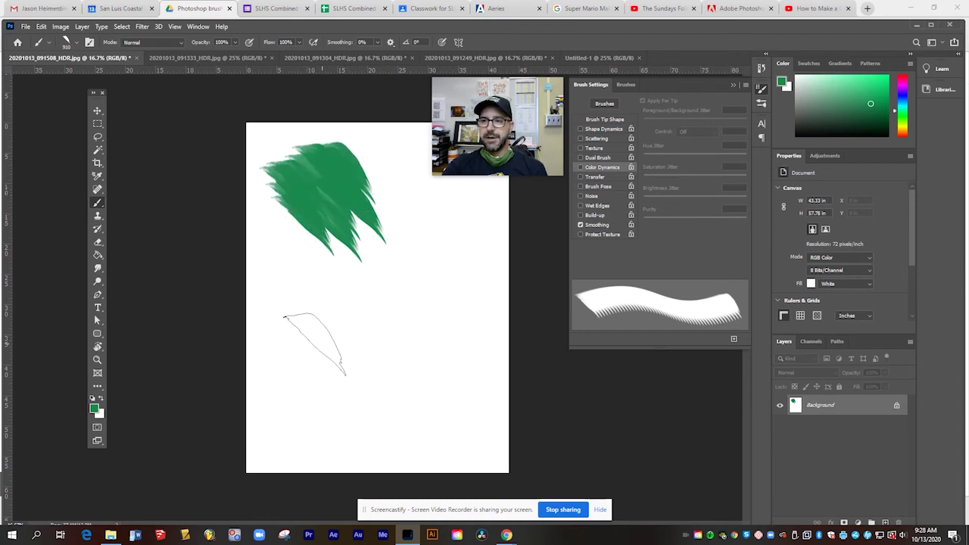
{"action": "left_click", "coordinate": [314, 345]}
{"action": "left_click", "coordinate": [396, 308]}
{"action": "left_click", "coordinate": [385, 412]}
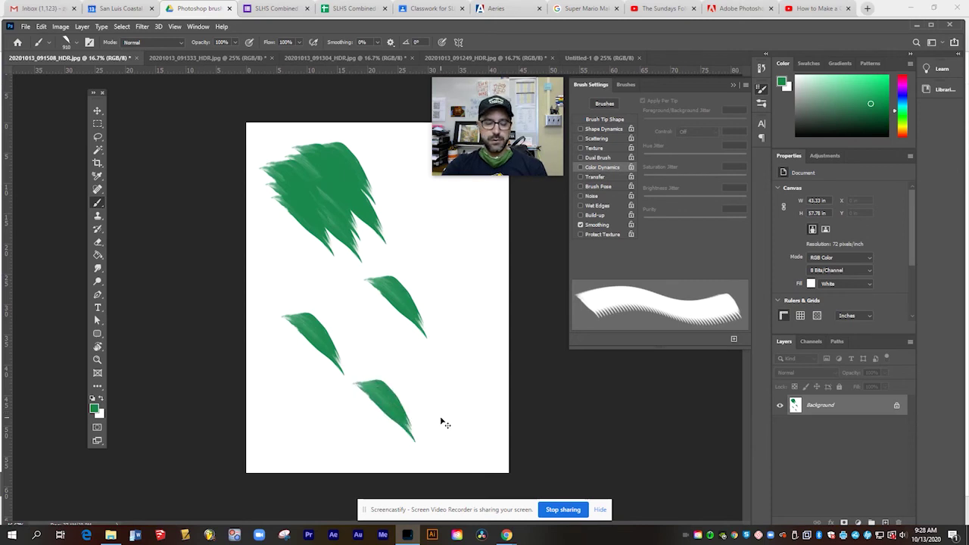
Undo all the green test marks on the canvas.
{"action": "key", "text": "ctrl+z"}
{"action": "key", "text": "ctrl+z"}
{"action": "key", "text": "ctrl+z"}
{"action": "key", "text": "ctrl+z"}
{"action": "key", "text": "ctrl+z"}
{"action": "key", "text": "ctrl+z"}
{"action": "key", "text": "ctrl+z"}
{"action": "key", "text": "ctrl+z"}
{"action": "key", "text": "ctrl+z"}
{"action": "key", "text": "ctrl+z"}
{"action": "key", "text": "ctrl+z"}
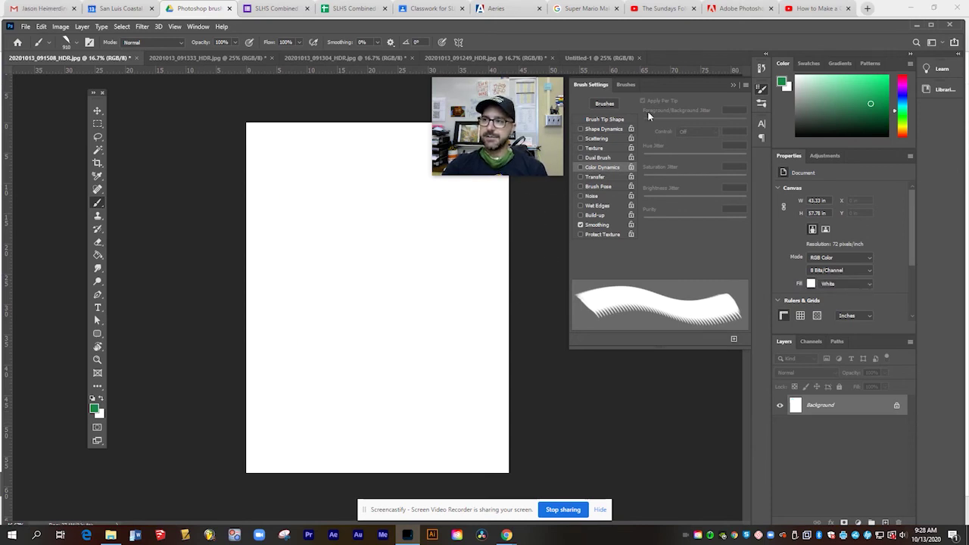
Turn on Shape Dynamics for the new brush with Size Jitter at 31% and Angle Jitter at 36%.
{"action": "left_click", "coordinate": [730, 84]}
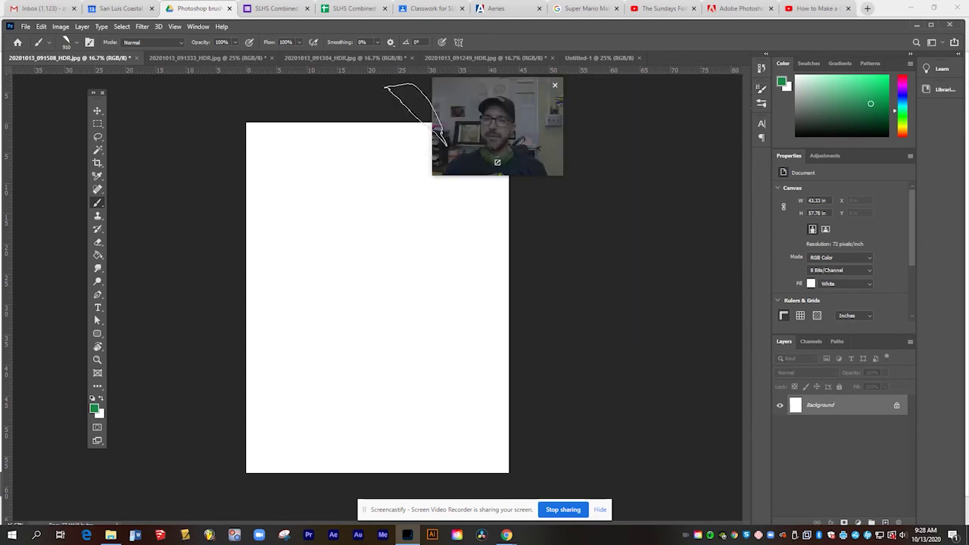
{"action": "left_click", "coordinate": [89, 44]}
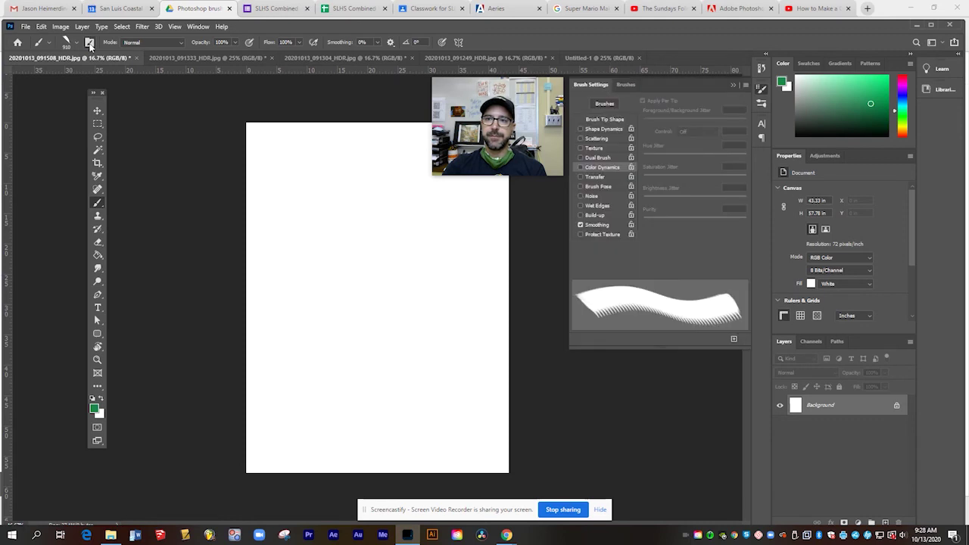
{"action": "left_click", "coordinate": [602, 129]}
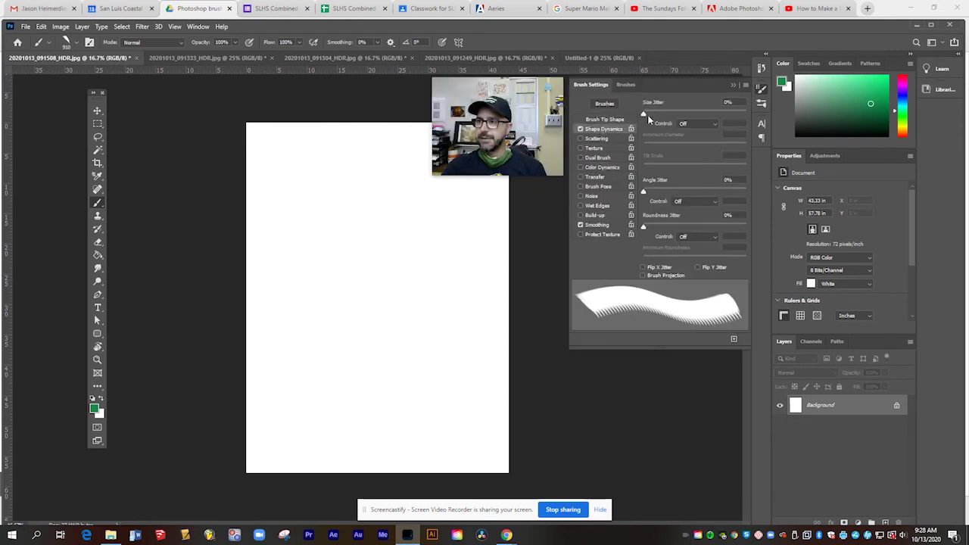
{"action": "left_click_drag", "start_coordinate": [663, 114], "coordinate": [676, 114]}
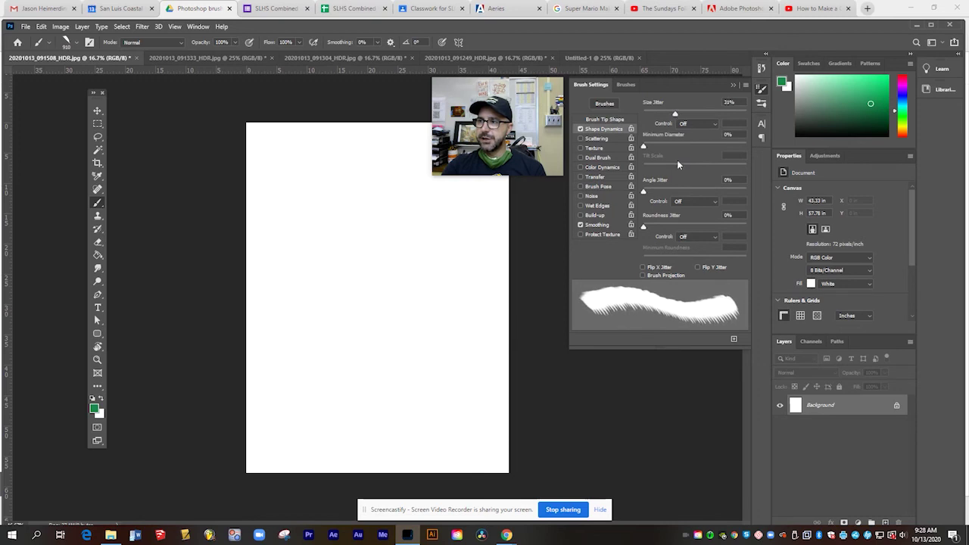
{"action": "left_click_drag", "start_coordinate": [644, 192], "coordinate": [679, 194]}
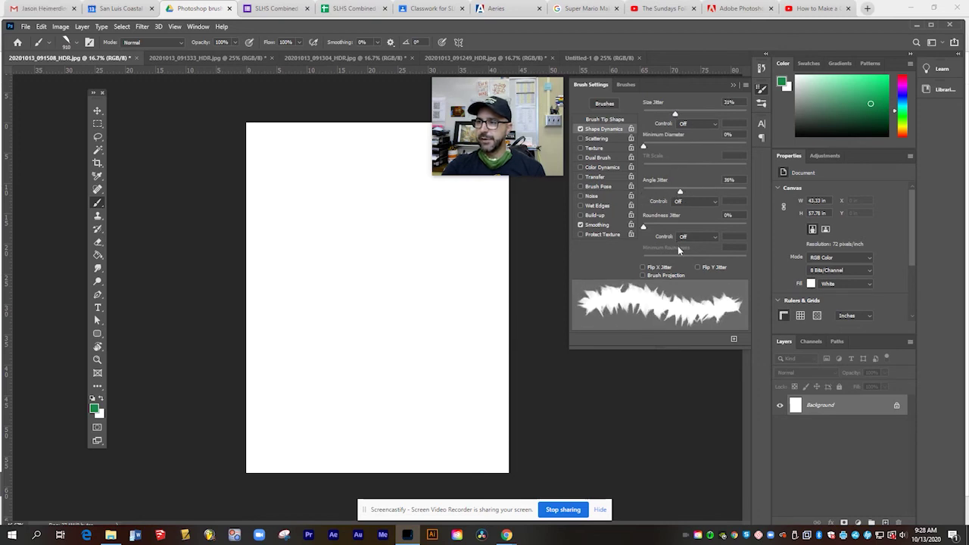
Turn on Scattering at 333% and Color Dynamics with Brightness Jitter at 45% for the new brush.
{"action": "left_click", "coordinate": [598, 139]}
{"action": "left_click_drag", "start_coordinate": [644, 116], "coordinate": [679, 118]}
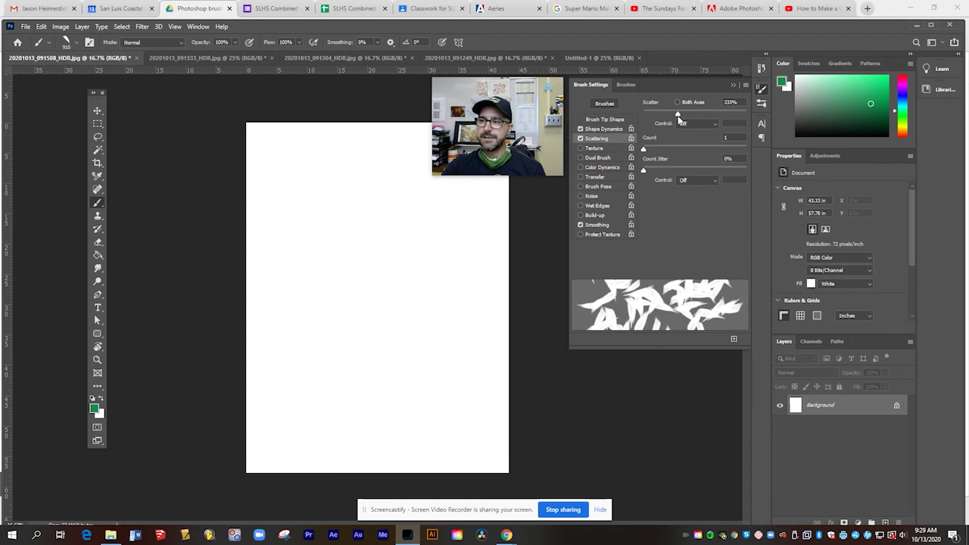
{"action": "left_click", "coordinate": [600, 169]}
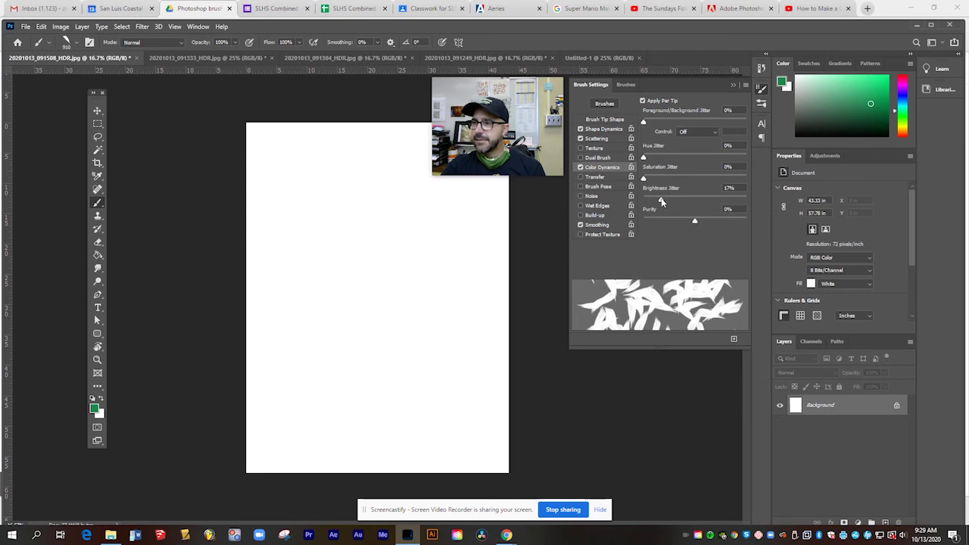
{"action": "left_click_drag", "start_coordinate": [661, 201], "coordinate": [689, 202]}
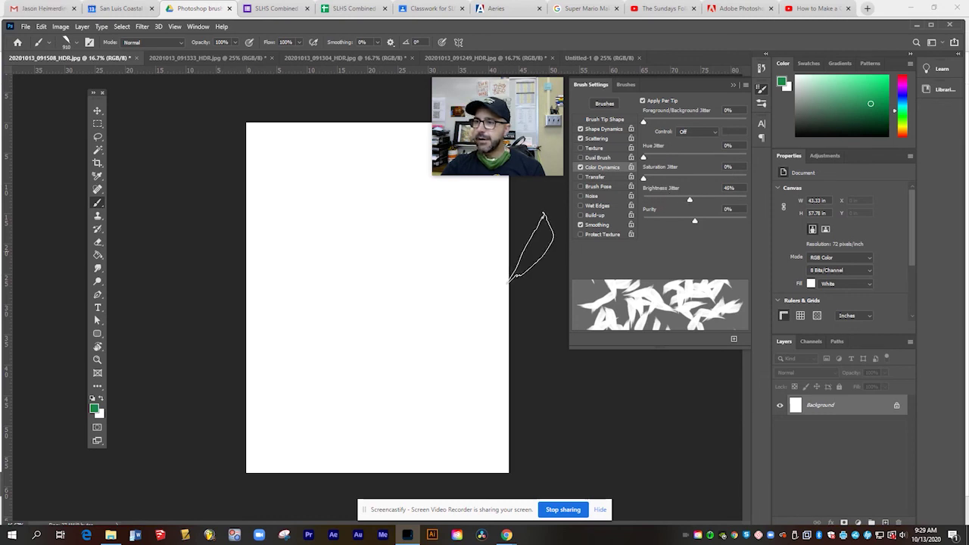
Test the brush with separate large leaf marks across the canvas, and cover them with dense strokes at brush size 200.
{"action": "left_click", "coordinate": [298, 199]}
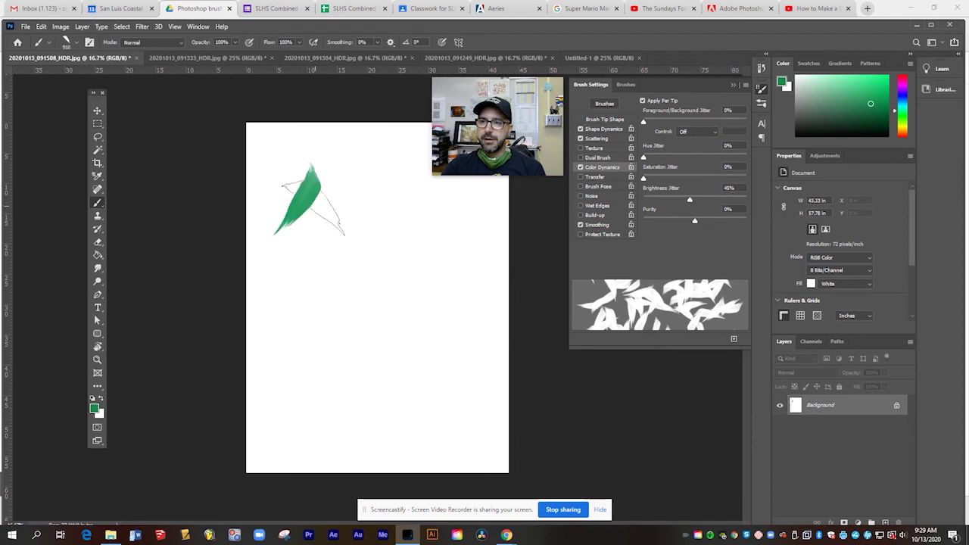
{"action": "left_click", "coordinate": [328, 201]}
{"action": "left_click", "coordinate": [387, 237]}
{"action": "left_click", "coordinate": [378, 284]}
{"action": "left_click", "coordinate": [334, 306]}
{"action": "left_click", "coordinate": [310, 277]}
{"action": "left_click", "coordinate": [346, 242]}
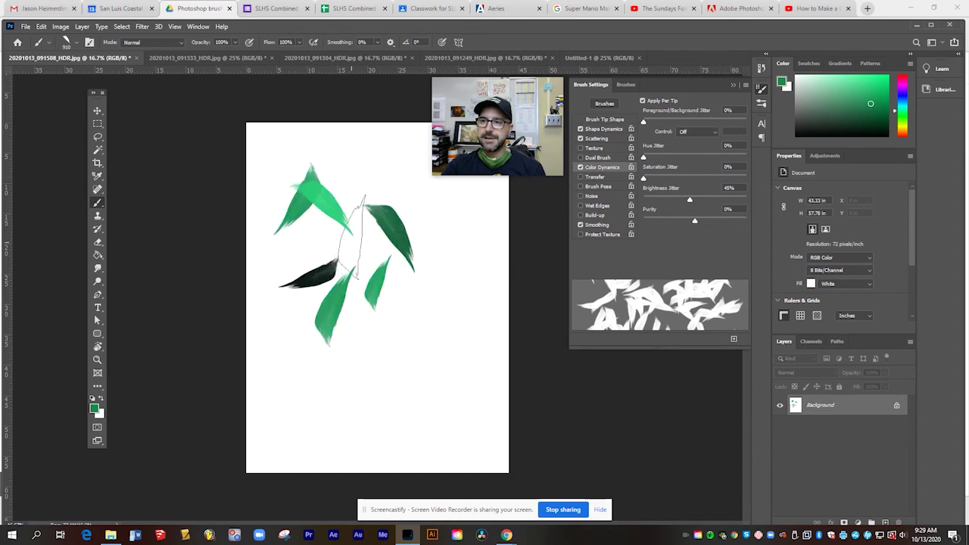
{"action": "left_click", "coordinate": [366, 190]}
{"action": "left_click", "coordinate": [413, 192]}
{"action": "left_click", "coordinate": [450, 255]}
{"action": "left_click", "coordinate": [440, 301]}
{"action": "left_click", "coordinate": [369, 399]}
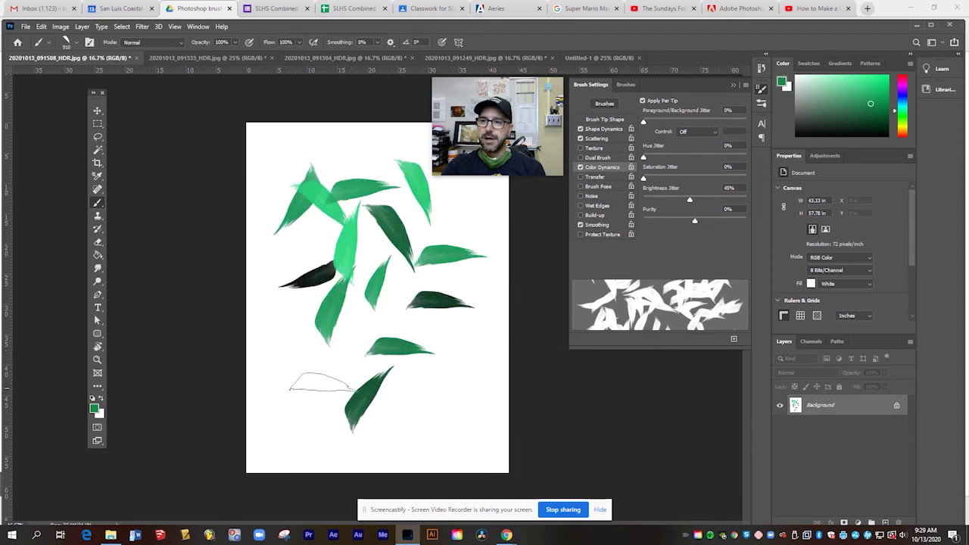
{"action": "left_click", "coordinate": [309, 371]}
{"action": "left_click", "coordinate": [291, 331]}
{"action": "left_click", "coordinate": [401, 343]}
{"action": "left_click", "coordinate": [465, 391]}
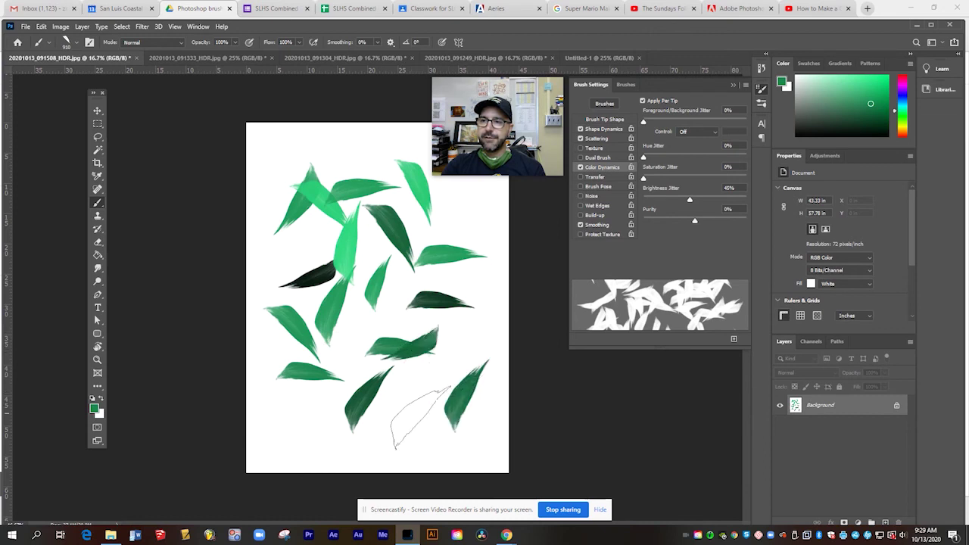
{"action": "left_click", "coordinate": [310, 440]}
{"action": "left_click", "coordinate": [412, 437]}
{"action": "left_click", "coordinate": [458, 293]}
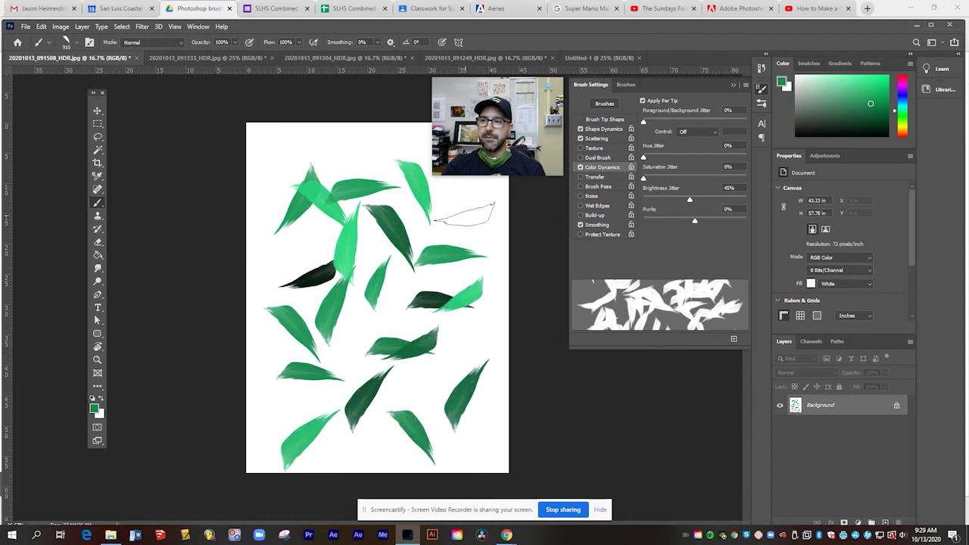
{"action": "left_click", "coordinate": [465, 214]}
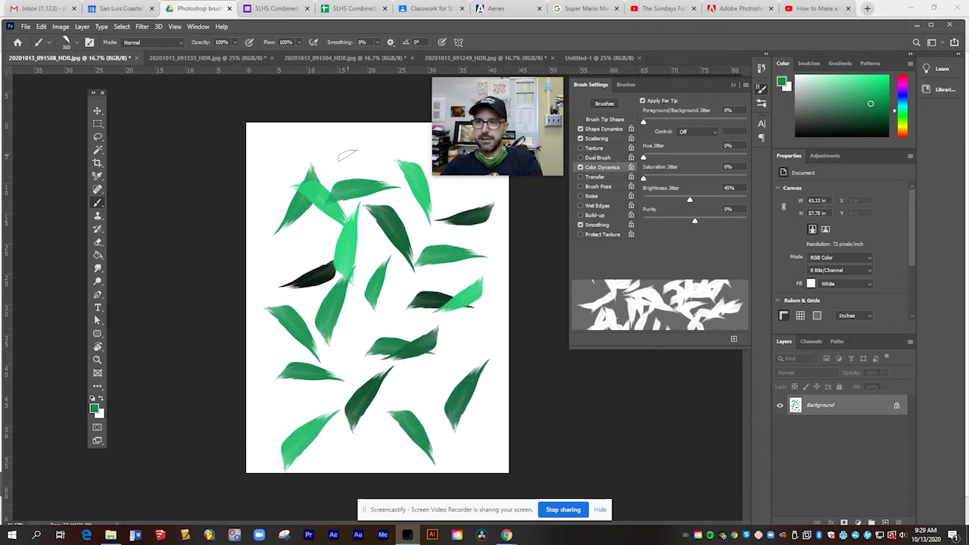
{"action": "mouse_move", "coordinate": [327, 236]}
{"action": "left_mouse_down"}
{"action": "mouse_move", "coordinate": [345, 251]}
{"action": "mouse_move", "coordinate": [484, 250]}
{"action": "mouse_move", "coordinate": [288, 371]}
{"action": "mouse_move", "coordinate": [471, 437]}
{"action": "mouse_move", "coordinate": [491, 382]}
{"action": "mouse_move", "coordinate": [364, 341]}
{"action": "mouse_move", "coordinate": [302, 212]}
{"action": "mouse_move", "coordinate": [352, 147]}
{"action": "left_mouse_up"}
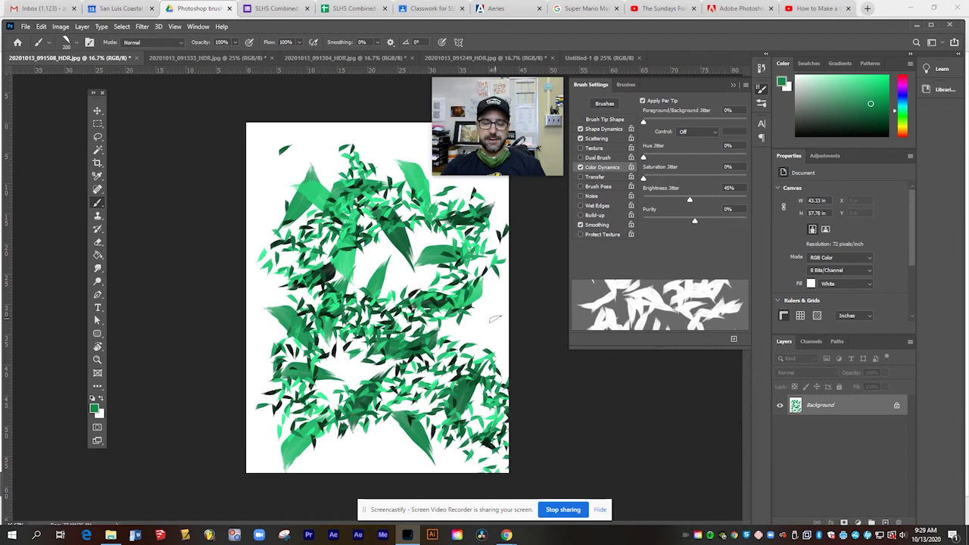
Undo all the leaf test marks until the canvas is blank.
{"action": "key", "text": "ctrl+z"}
{"action": "key", "text": "ctrl+z"}
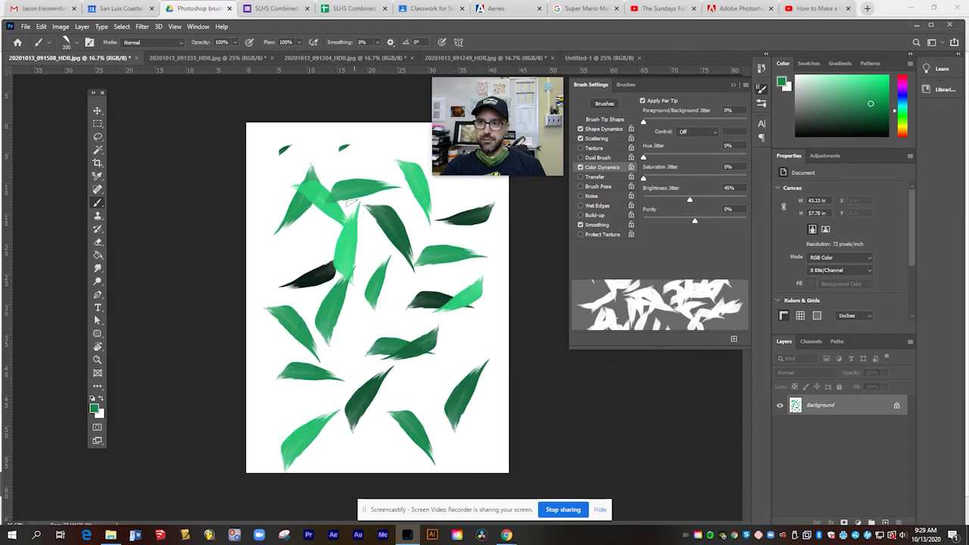
{"action": "key", "text": "ctrl+z"}
{"action": "key", "text": "ctrl+z"}
{"action": "key", "text": "ctrl+z"}
{"action": "key", "text": "ctrl+z"}
{"action": "key", "text": "ctrl+z"}
{"action": "key", "text": "ctrl+z"}
{"action": "key", "text": "ctrl+z"}
{"action": "key", "text": "ctrl+z"}
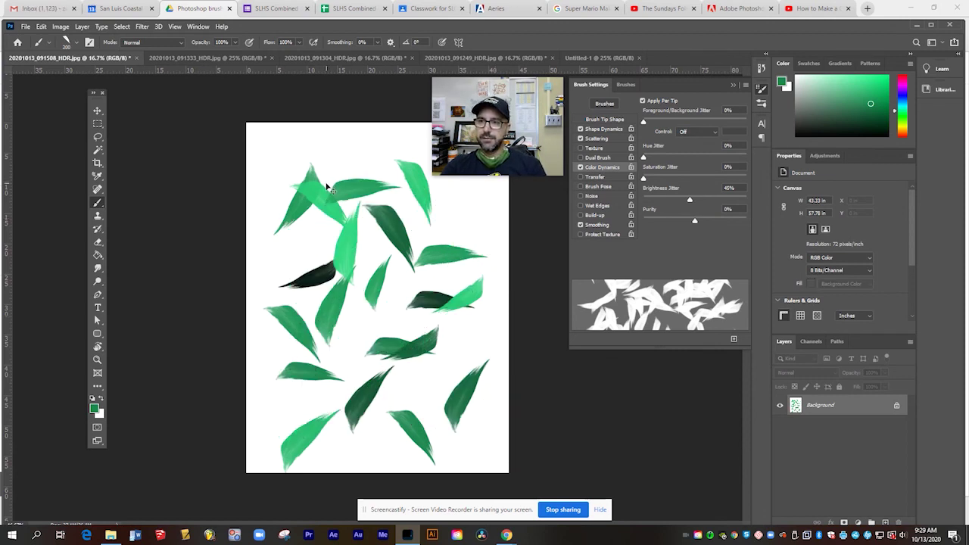
{"action": "key", "text": "ctrl+z"}
{"action": "key", "text": "ctrl+z"}
{"action": "key", "text": "ctrl+z"}
{"action": "key", "text": "ctrl+z"}
{"action": "key", "text": "ctrl+z"}
{"action": "key", "text": "ctrl+z"}
{"action": "key", "text": "ctrl+z"}
{"action": "key", "text": "ctrl+z"}
{"action": "key", "text": "ctrl+z"}
{"action": "key", "text": "ctrl+z"}
{"action": "key", "text": "ctrl+z"}
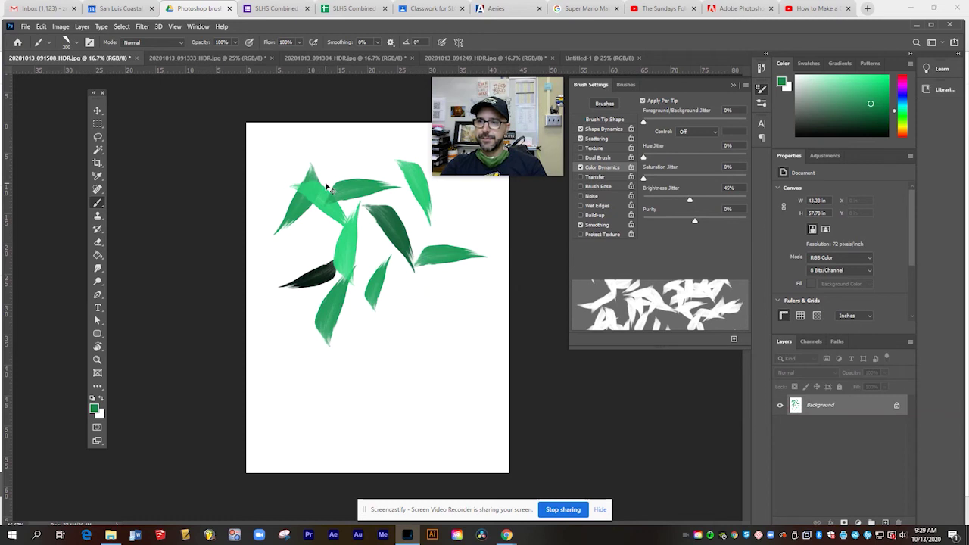
{"action": "key", "text": "ctrl+z"}
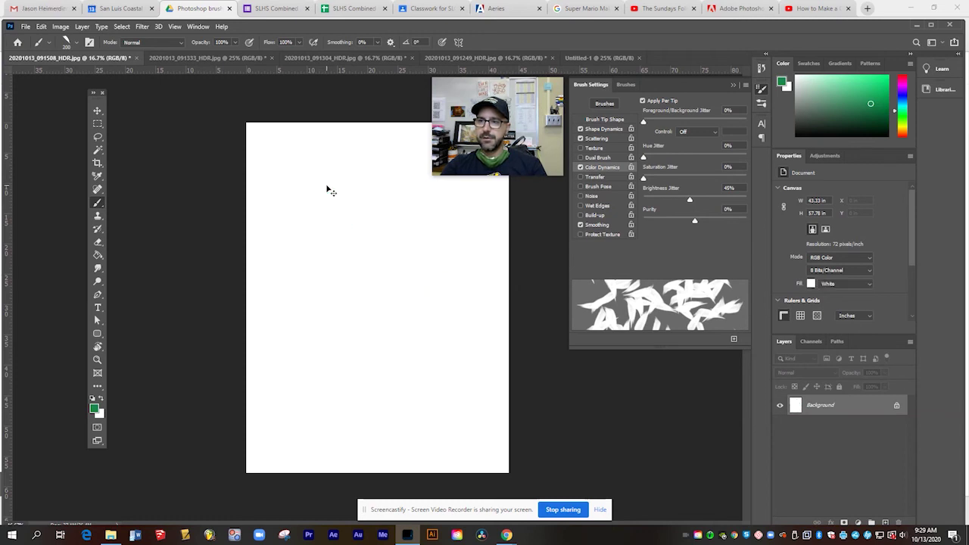
Try a zigzag stroke of small scattered leaves in the canvas's upper half, and undo it.
{"action": "mouse_move", "coordinate": [283, 158]}
{"action": "left_mouse_down"}
{"action": "mouse_move", "coordinate": [416, 199]}
{"action": "mouse_move", "coordinate": [323, 241]}
{"action": "mouse_move", "coordinate": [417, 332]}
{"action": "left_mouse_up"}
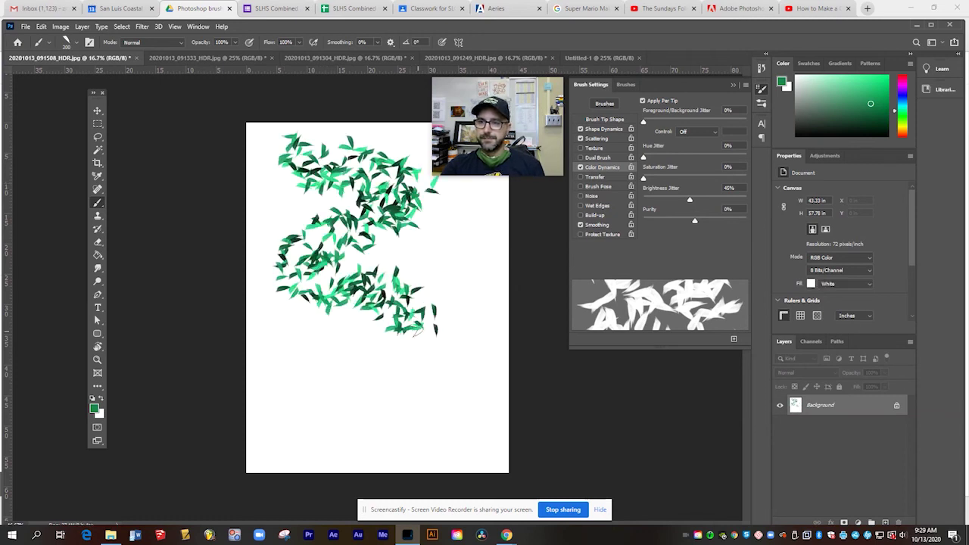
{"action": "key", "text": "ctrl+z"}
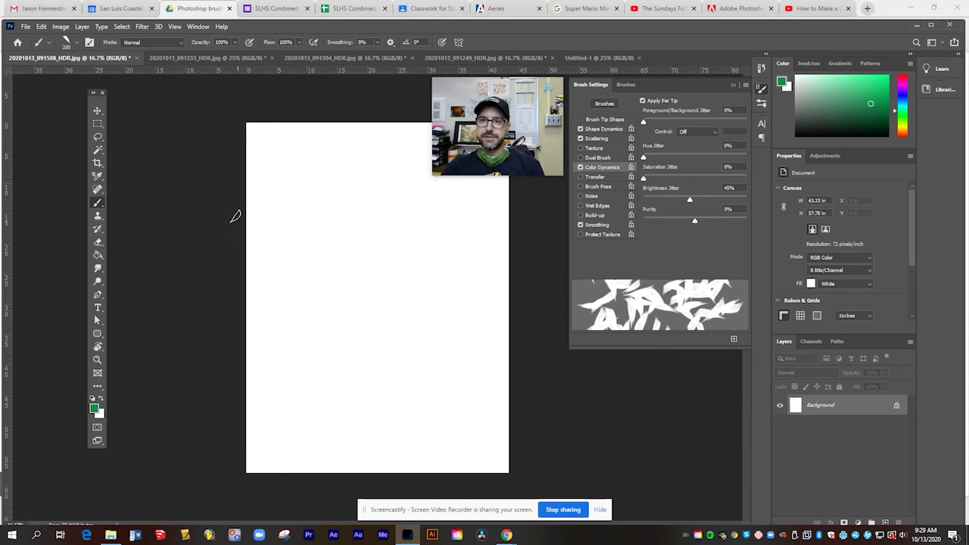
Paint small leaves densely inside a lassoed rounded area in the canvas's upper half, and clear the selection.
{"action": "left_click", "coordinate": [98, 137]}
{"action": "mouse_move", "coordinate": [405, 190]}
{"action": "left_mouse_down"}
{"action": "mouse_move", "coordinate": [288, 205]}
{"action": "mouse_move", "coordinate": [295, 309]}
{"action": "mouse_move", "coordinate": [450, 320]}
{"action": "mouse_move", "coordinate": [473, 245]}
{"action": "mouse_move", "coordinate": [436, 196]}
{"action": "mouse_move", "coordinate": [408, 190]}
{"action": "left_mouse_up"}
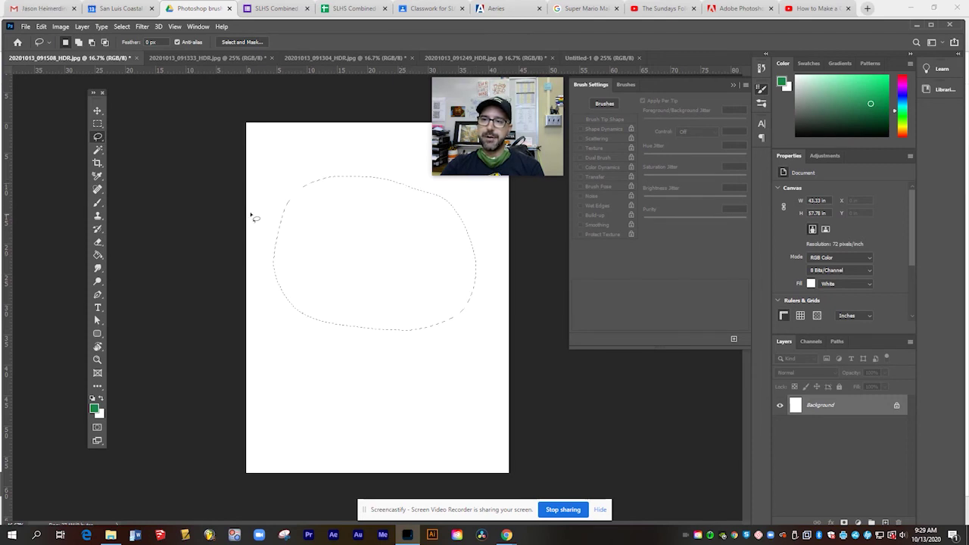
{"action": "key", "text": "b"}
{"action": "mouse_move", "coordinate": [285, 188]}
{"action": "left_mouse_down"}
{"action": "mouse_move", "coordinate": [458, 224]}
{"action": "mouse_move", "coordinate": [340, 292]}
{"action": "mouse_move", "coordinate": [462, 318]}
{"action": "mouse_move", "coordinate": [431, 338]}
{"action": "mouse_move", "coordinate": [326, 321]}
{"action": "mouse_move", "coordinate": [466, 272]}
{"action": "mouse_move", "coordinate": [303, 186]}
{"action": "mouse_move", "coordinate": [318, 180]}
{"action": "left_mouse_up"}
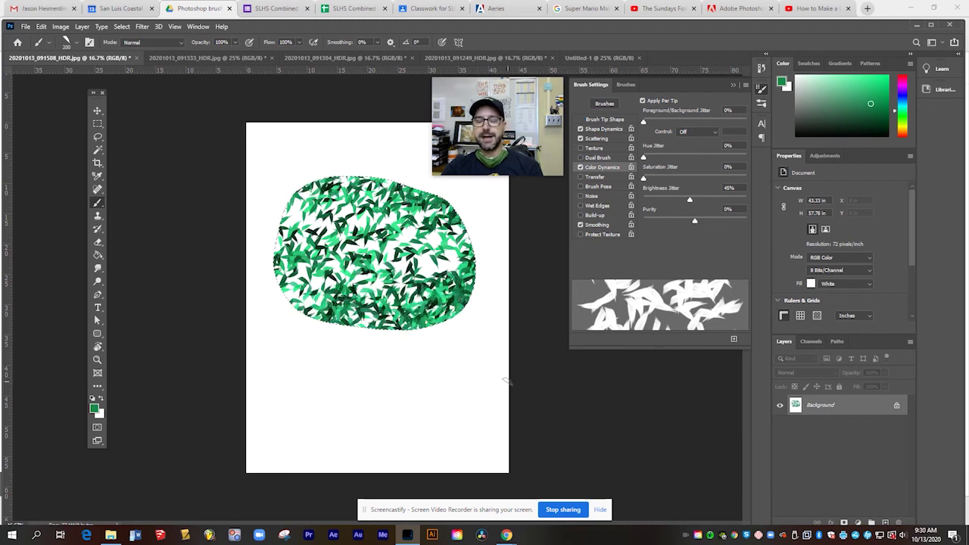
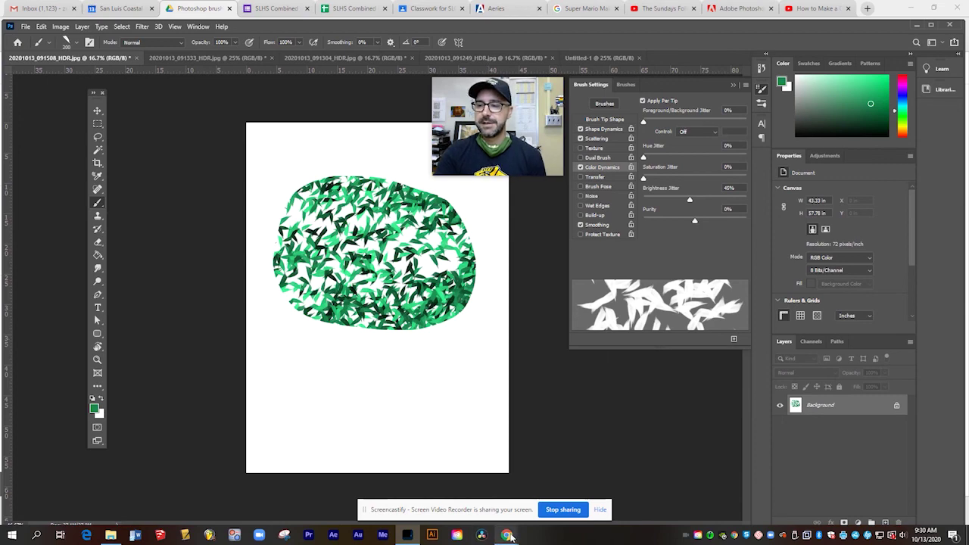
Switch to Chrome and play the YouTube video on making a custom brush with Adobe Capture CC at a low volume.
{"action": "mouse_move", "coordinate": [511, 535]}
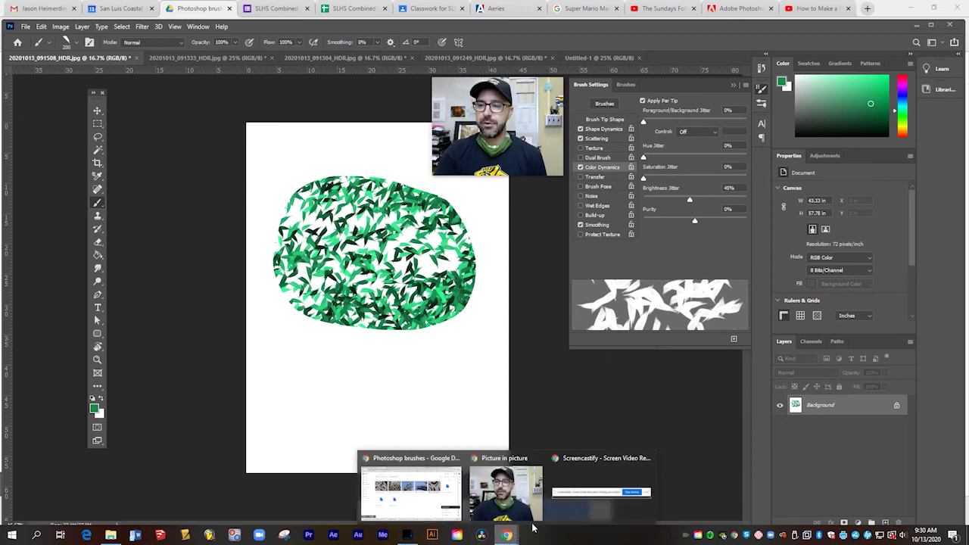
{"action": "left_click", "coordinate": [444, 500]}
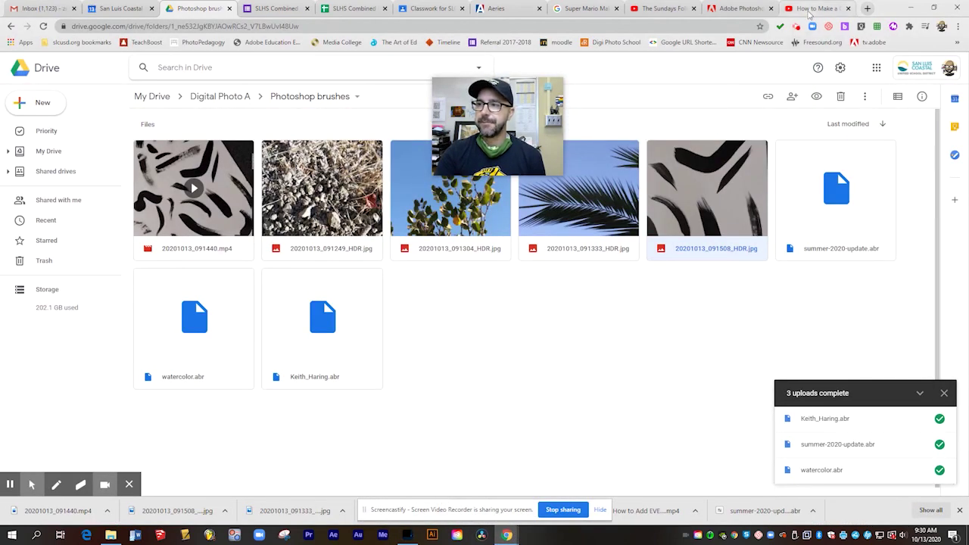
{"action": "left_click", "coordinate": [811, 8]}
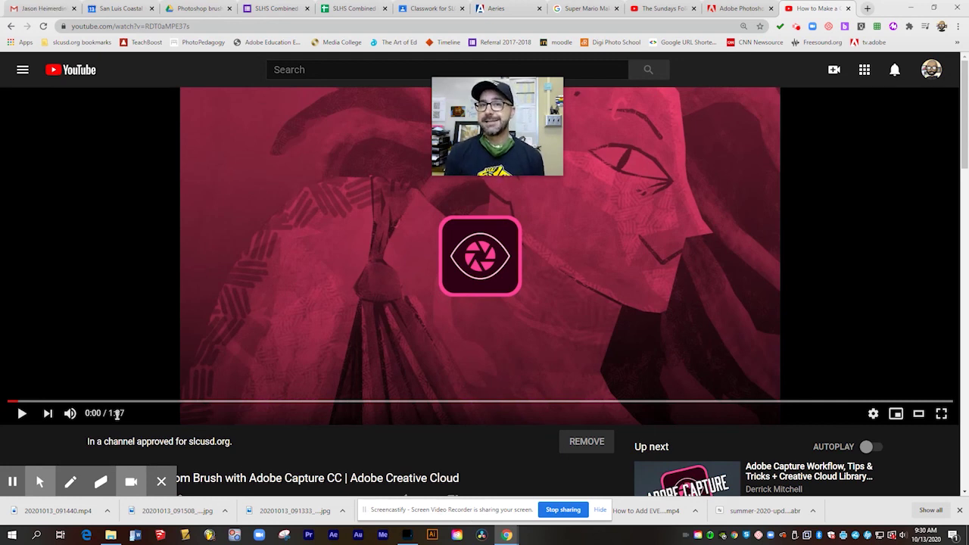
{"action": "left_click", "coordinate": [22, 413]}
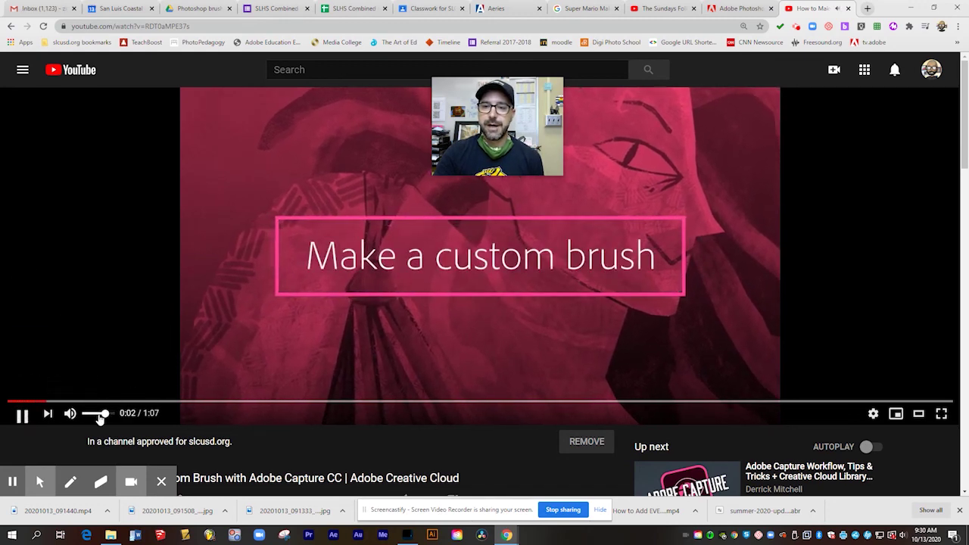
{"action": "left_click", "coordinate": [89, 416]}
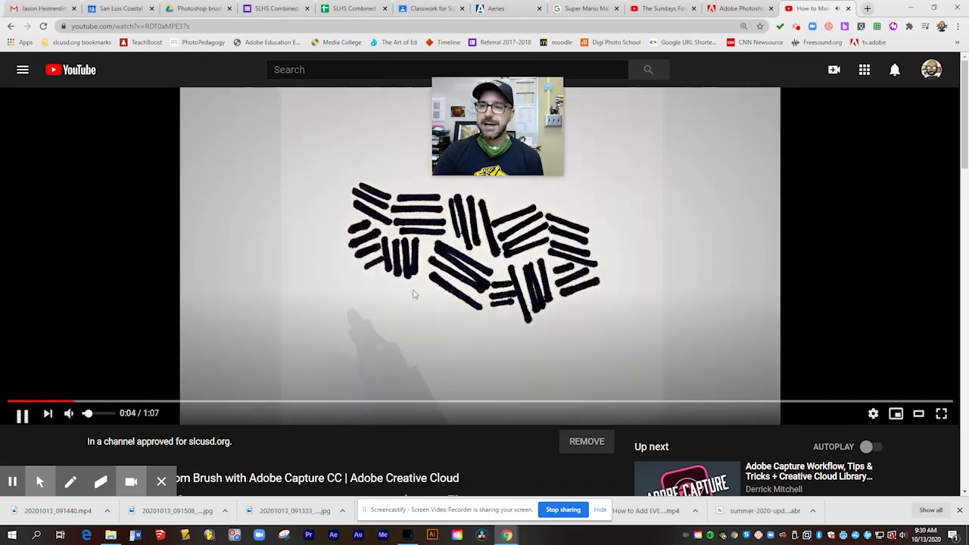